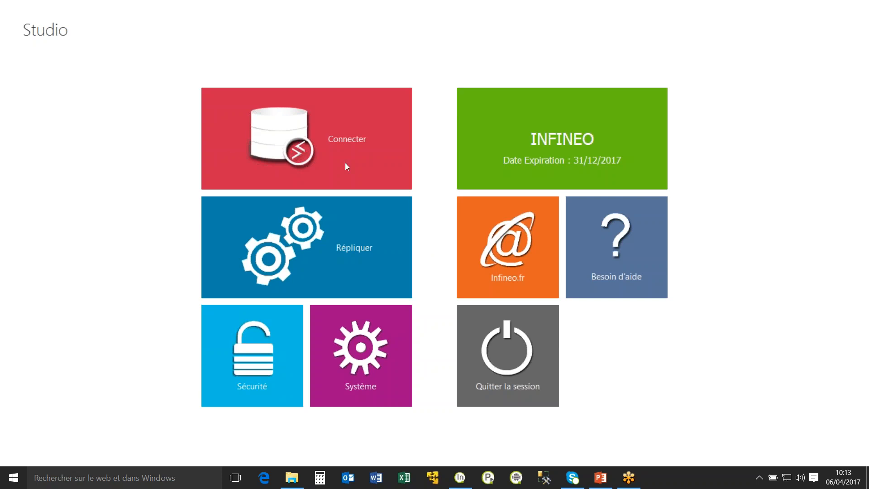
# Browse the Studio connectors Divalto, Sage 1000 Comptabilité and Environnement Démonstration, and open the latter's Ressources Humaines model.
pyautogui.click(286, 123)
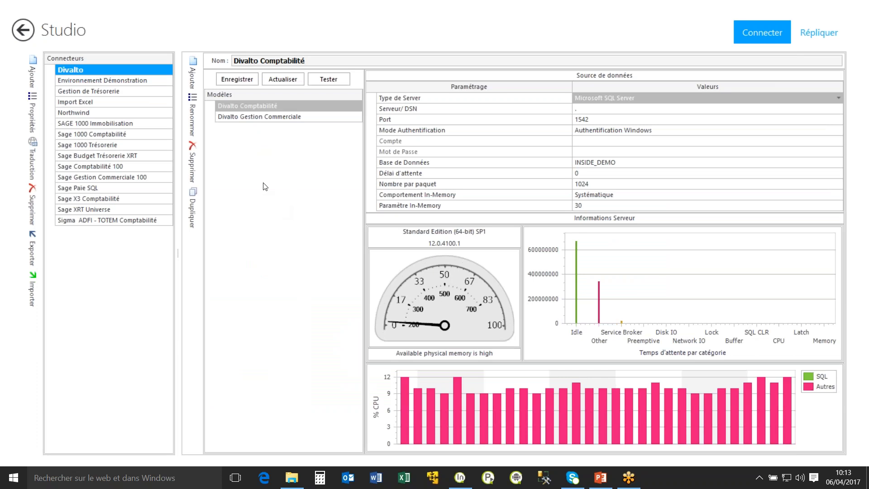
pyautogui.click(118, 135)
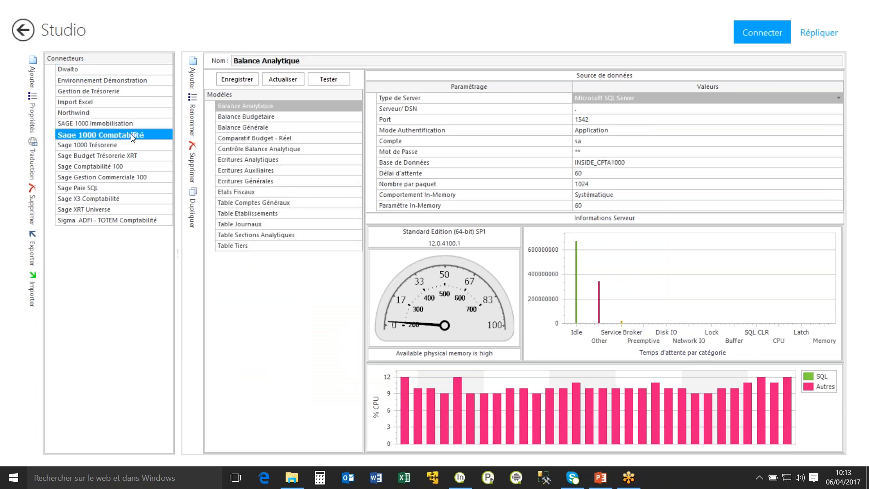
pyautogui.click(110, 83)
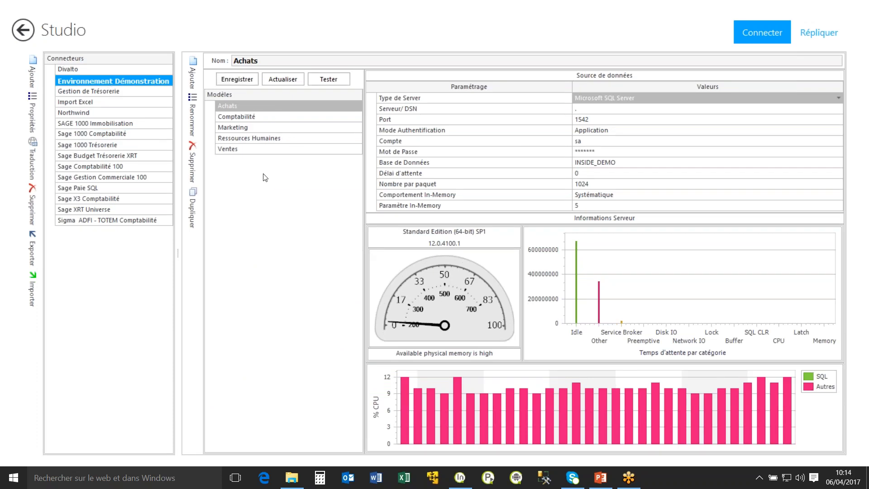
pyautogui.click(274, 138)
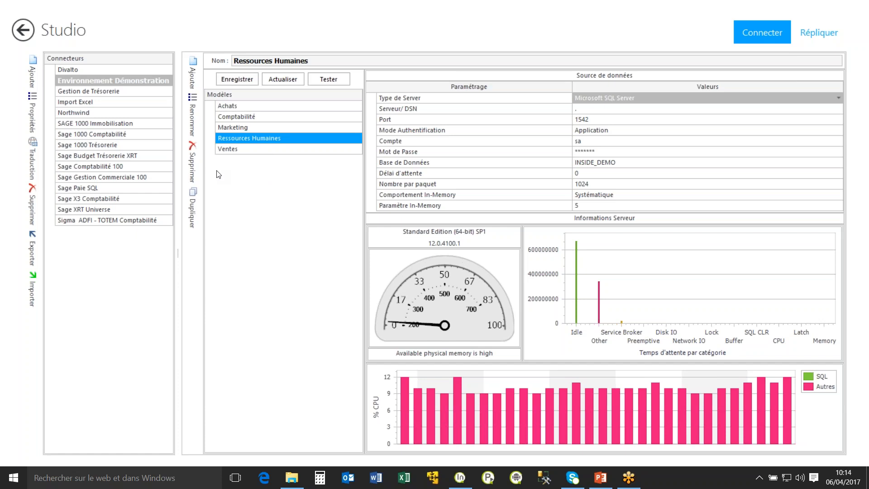
pyautogui.click(294, 135)
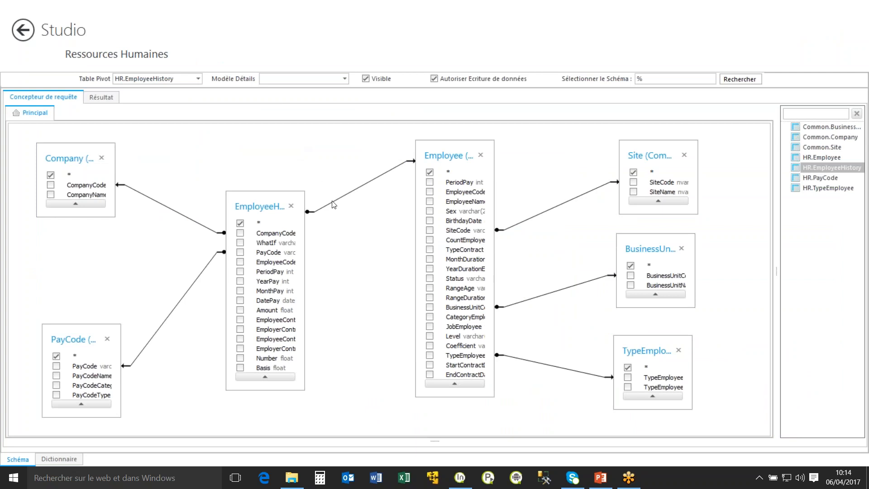
# Widen the EmployeeHistory and Employee tables in the model's schema and select the link between them.
pyautogui.moveTo(303, 228); pyautogui.dragTo(322, 228)
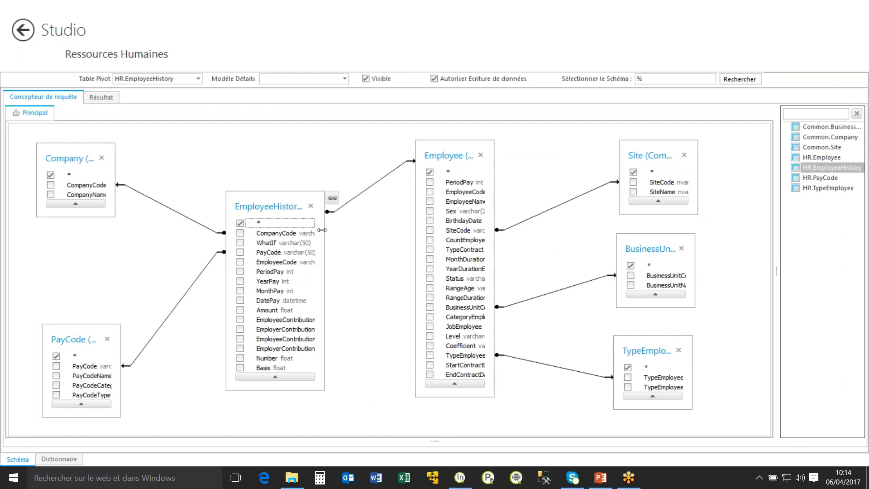
pyautogui.click(353, 202)
pyautogui.click(353, 203)
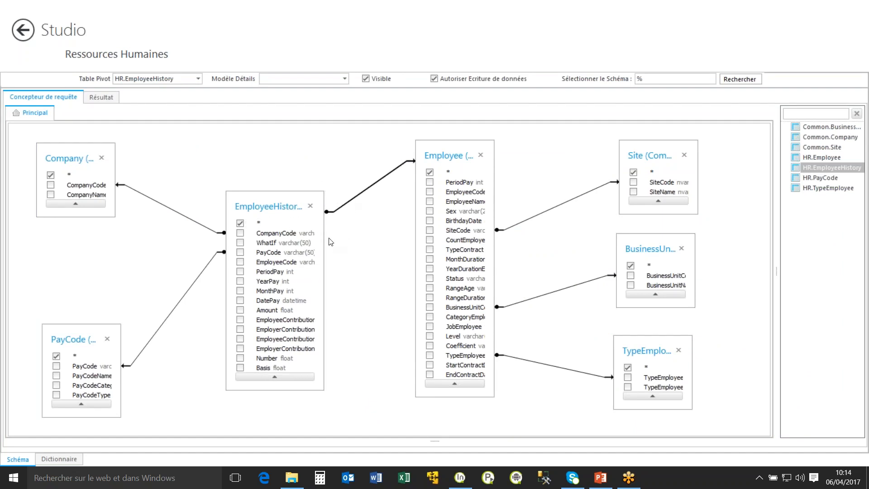
pyautogui.moveTo(494, 187); pyautogui.dragTo(530, 190)
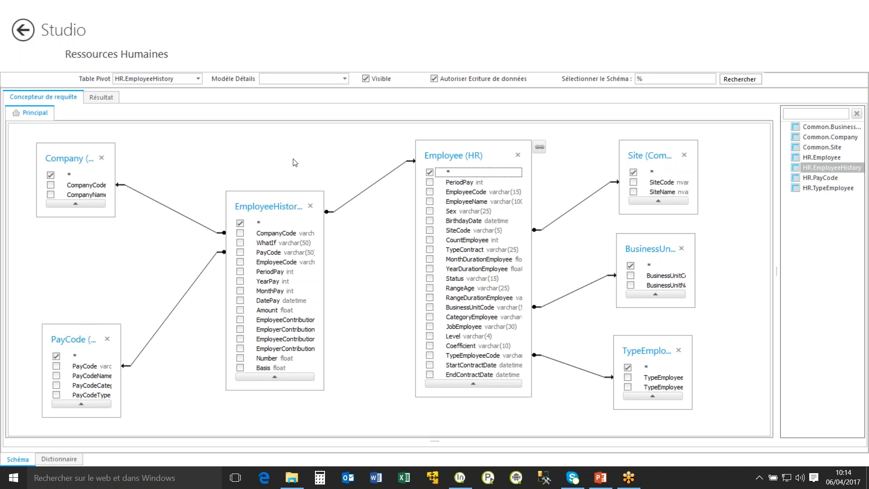
# Examine the model's dictionary of axes, selecting Code Société, and close the model without saving changes.
pyautogui.click(59, 458)
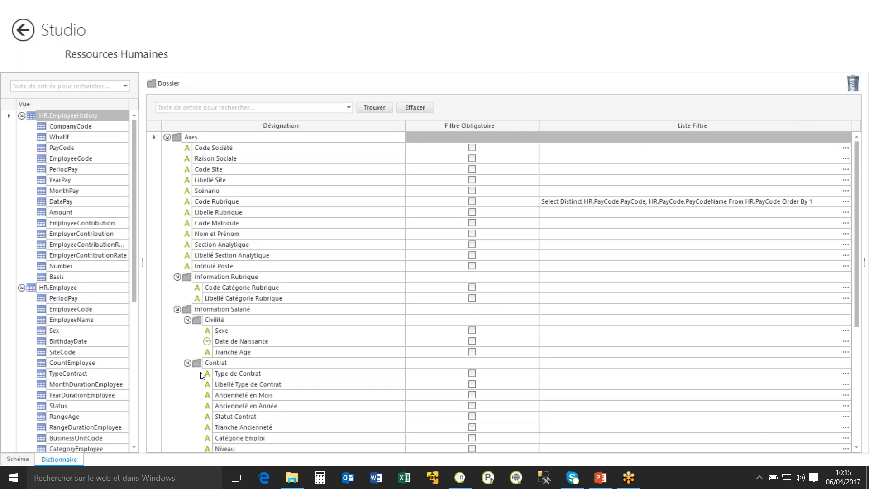
pyautogui.click(192, 151)
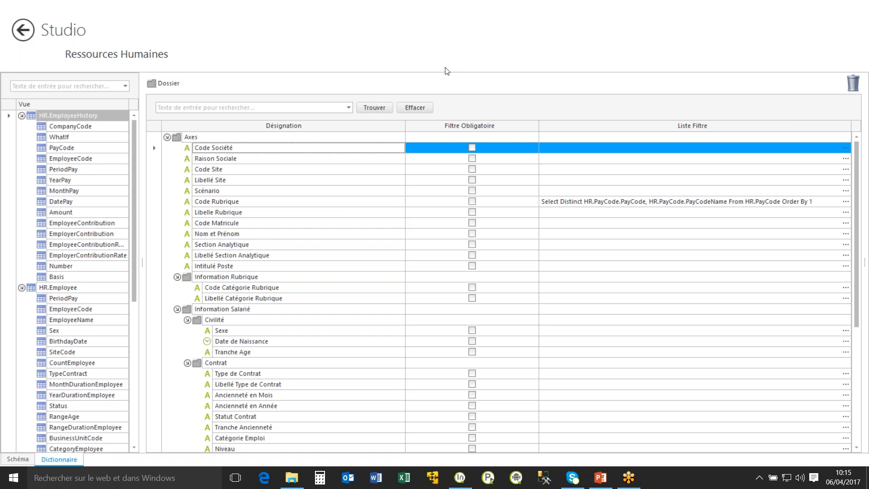
pyautogui.click(808, 60)
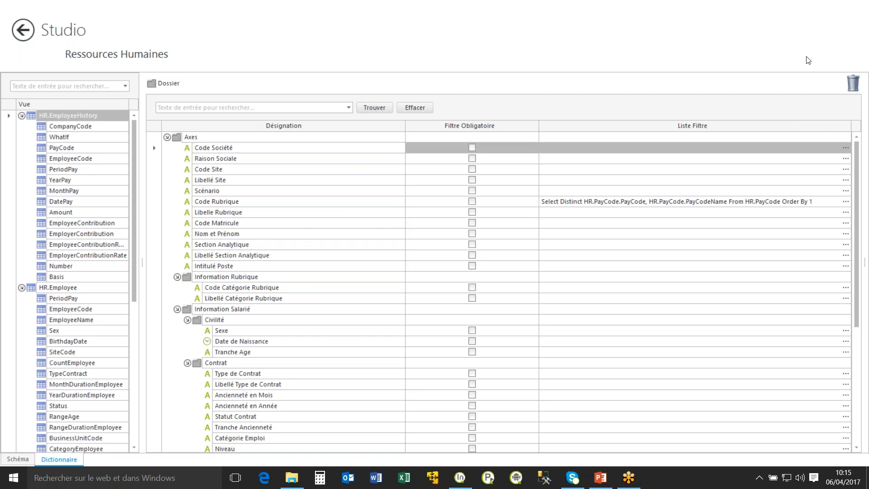
pyautogui.click(25, 34)
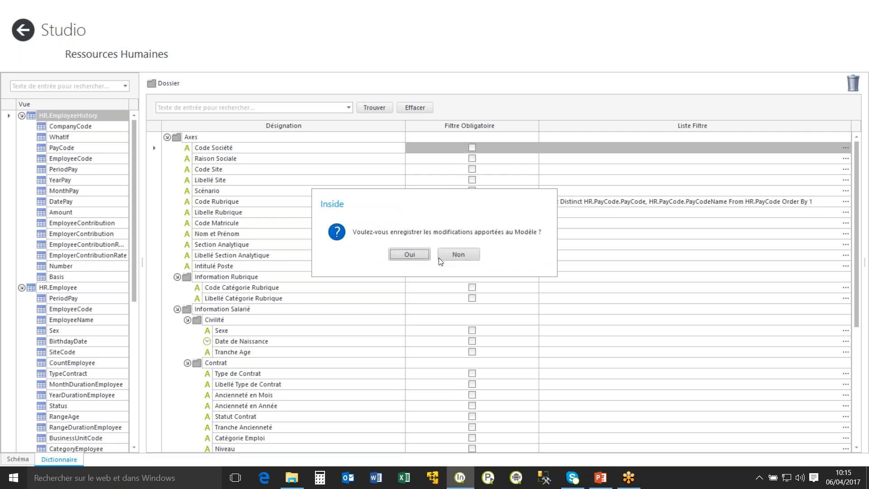
pyautogui.click(452, 256)
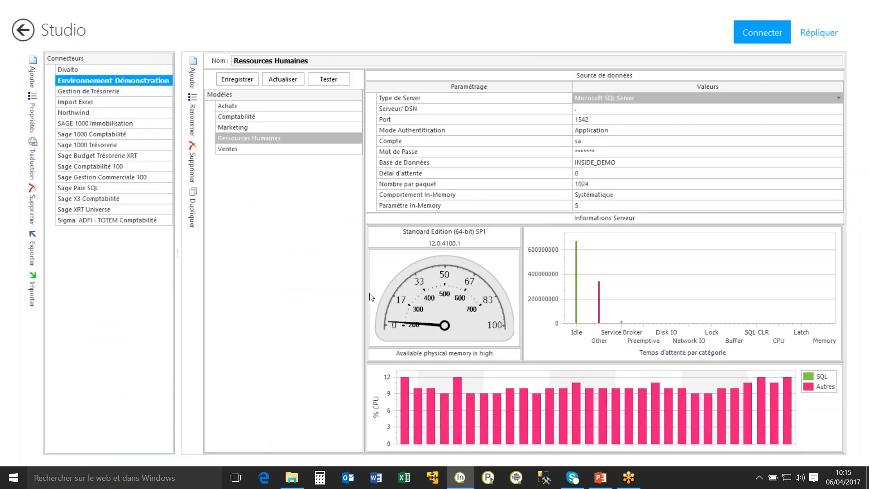
# View the replication data warehouses and their ETL processes, and exit Studio.
pyautogui.click(818, 33)
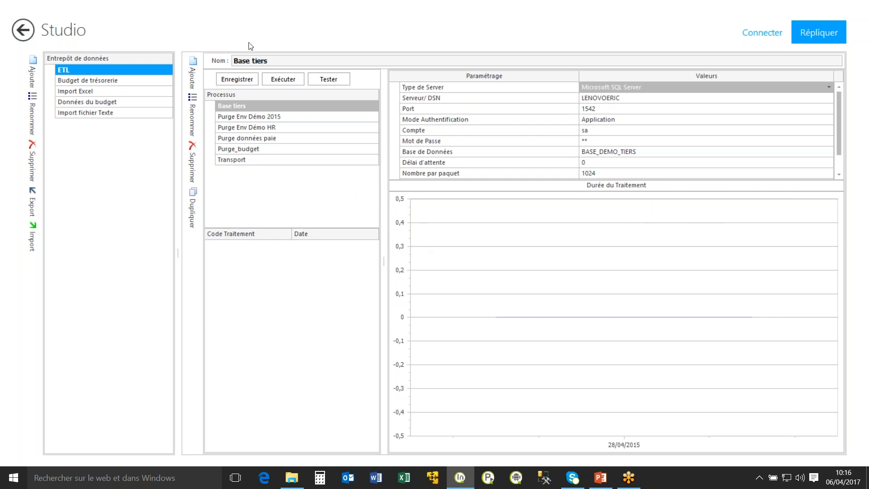
pyautogui.rightClick(260, 28)
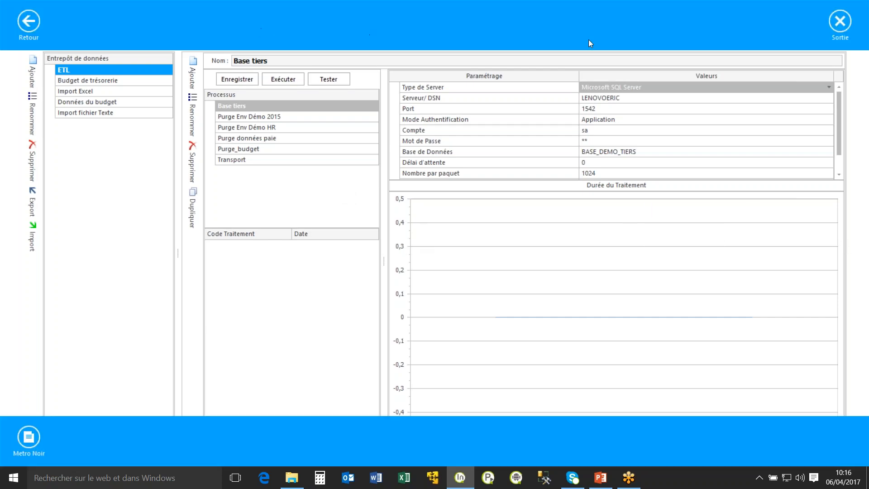
pyautogui.click(840, 21)
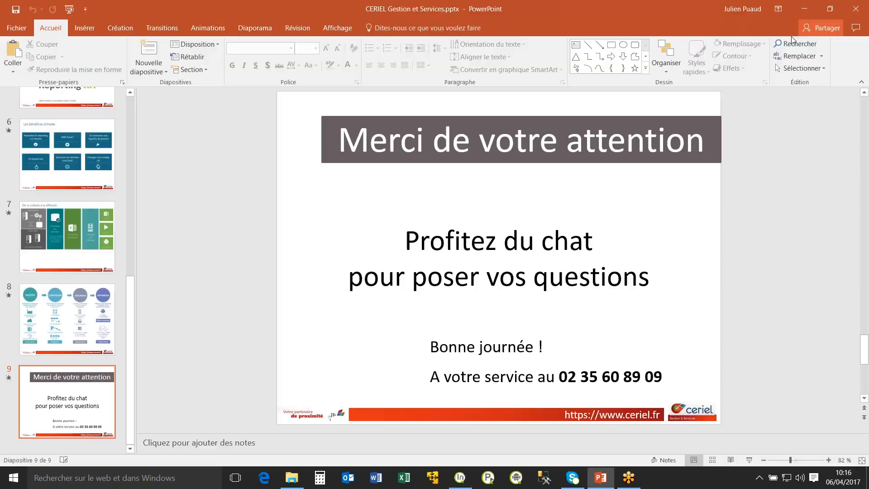
# Switch to Excel, create a blank workbook, and enter the label Année in A1 with the value 2017 in B1.
pyautogui.click(406, 479)
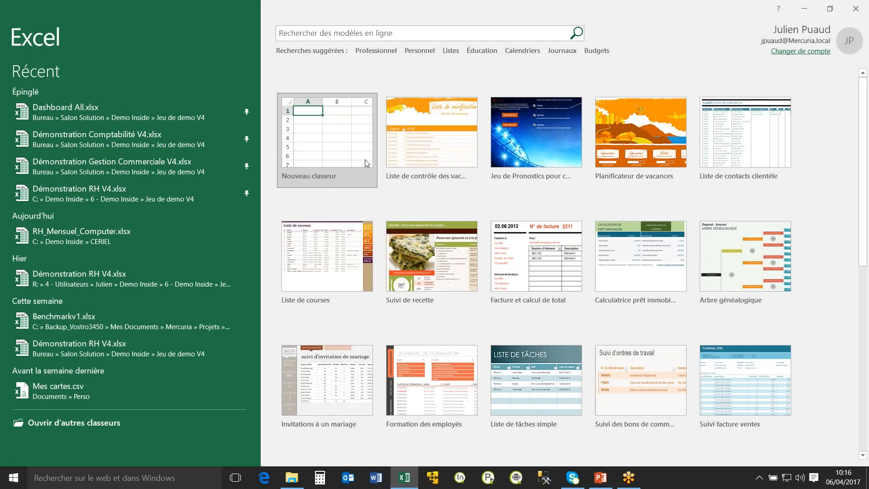
pyautogui.click(335, 151)
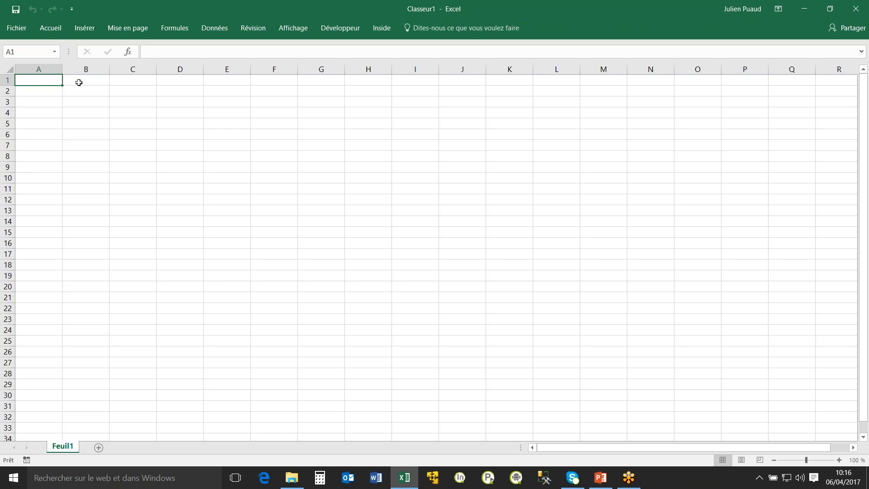
pyautogui.write('Année')
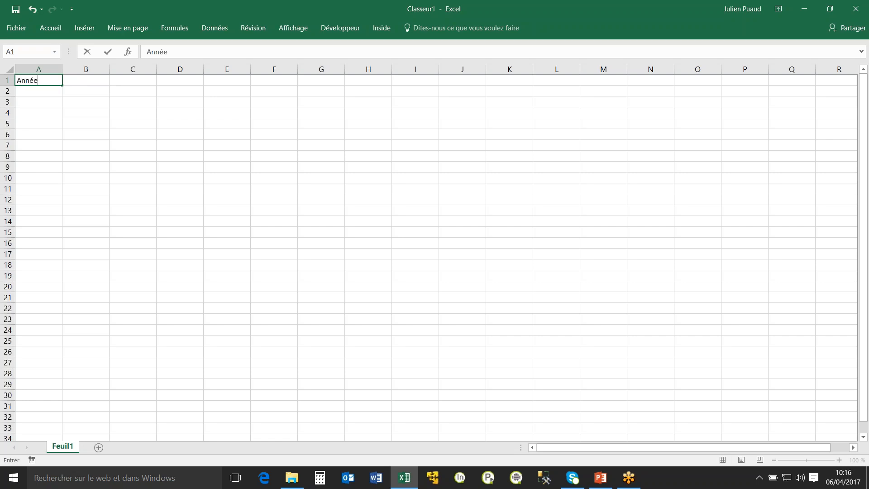
pyautogui.press('Tab')
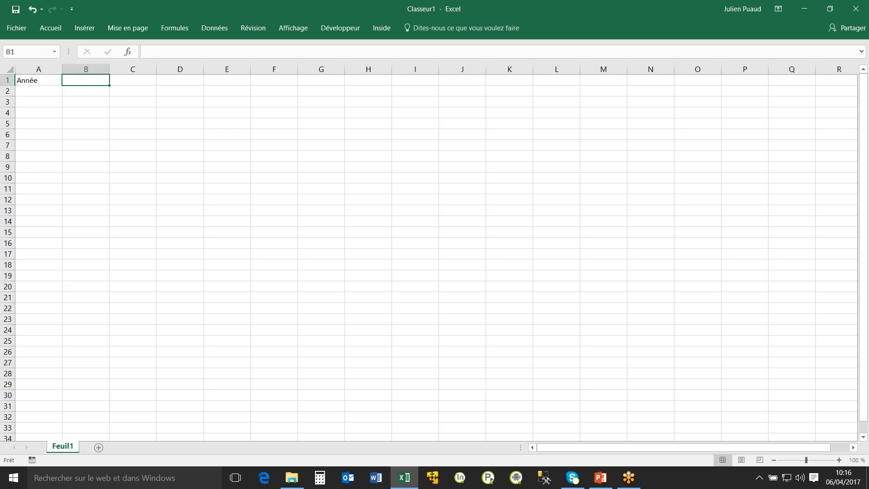
pyautogui.write('2017')
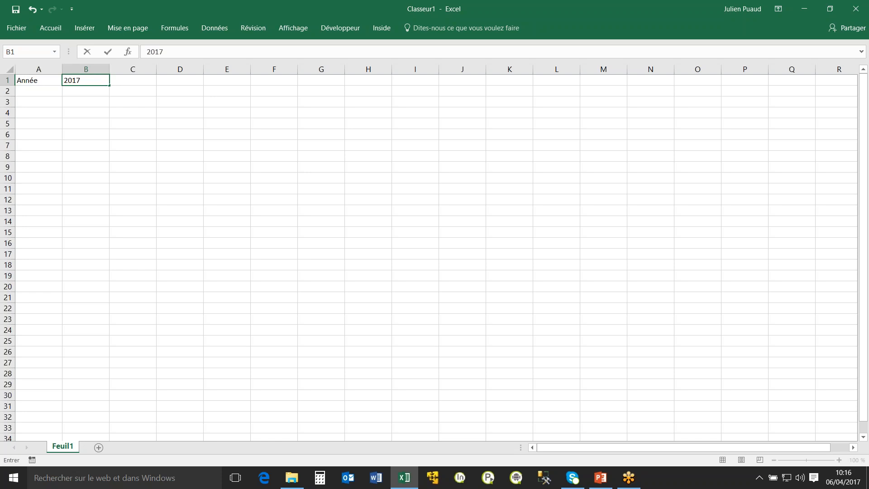
pyautogui.press('Down')
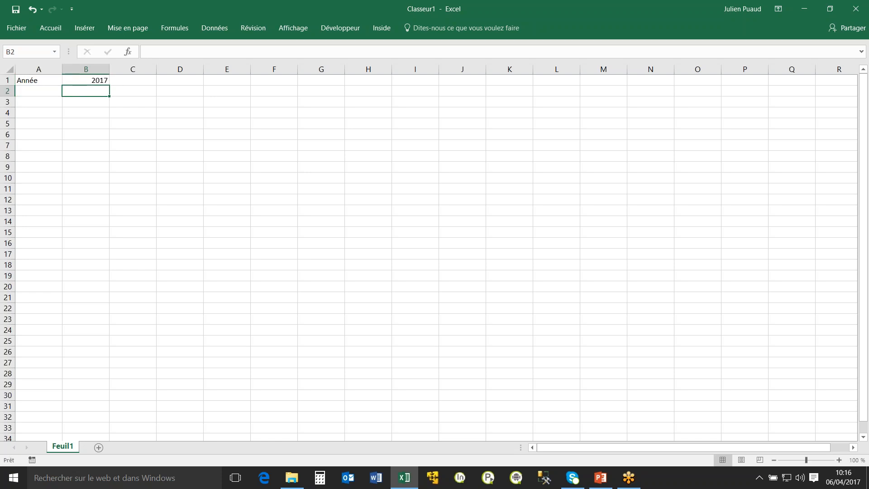
# Enter the label Société in A2 and the wildcard * in B2.
pyautogui.press('Left')
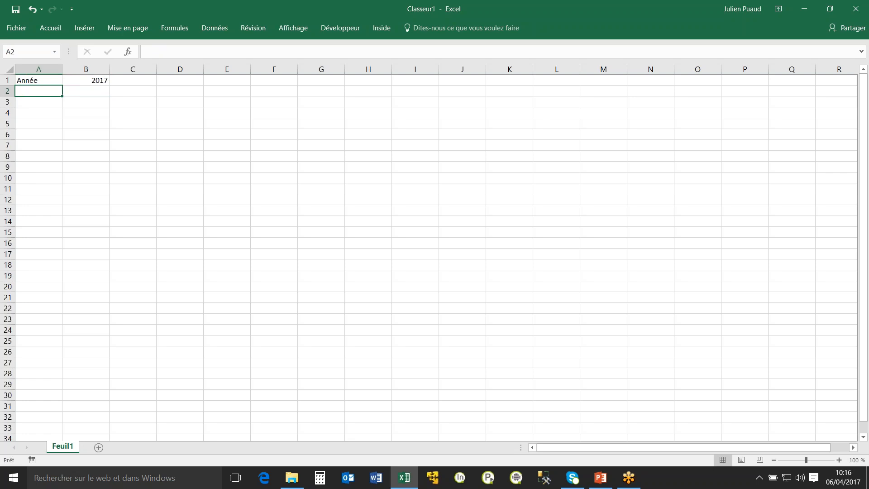
pyautogui.write('Société')
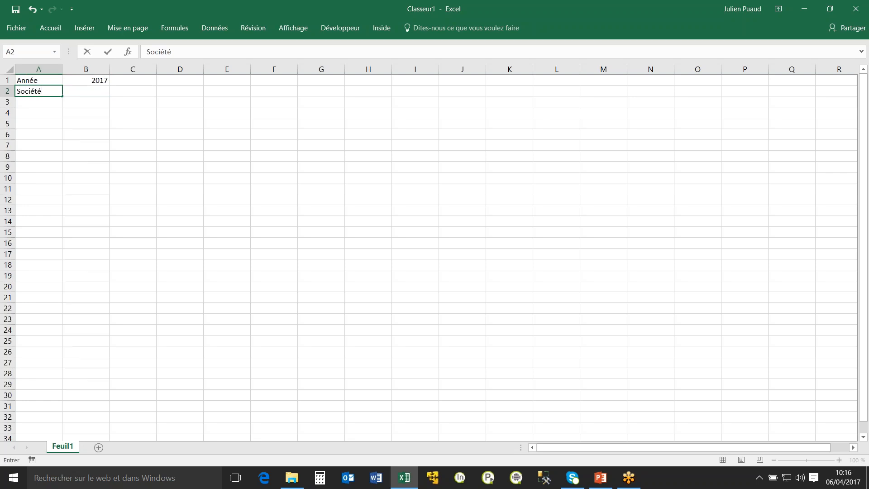
pyautogui.press('Right')
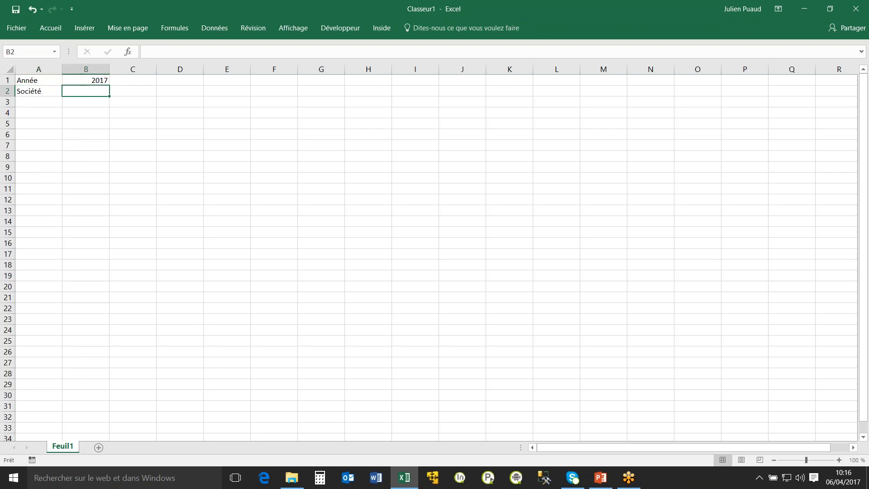
pyautogui.write('*')
pyautogui.press('Return')
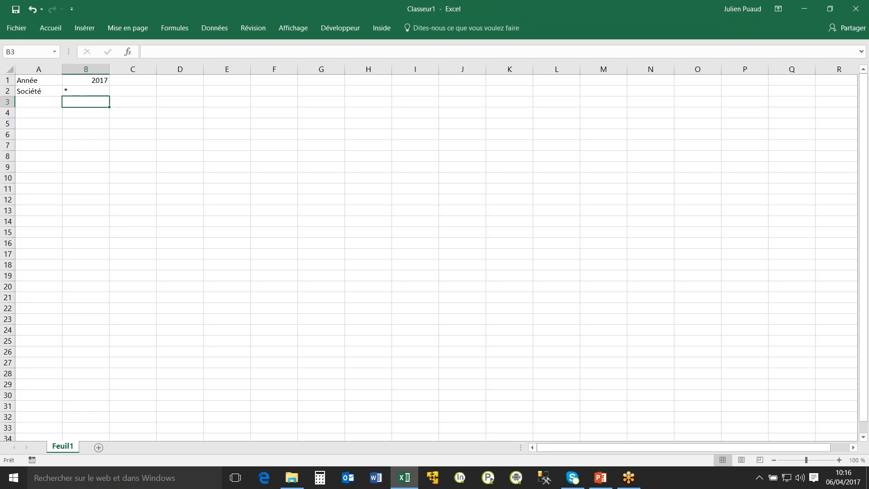
pyautogui.moveTo(87, 84); pyautogui.dragTo(93, 90)
pyautogui.click(87, 90)
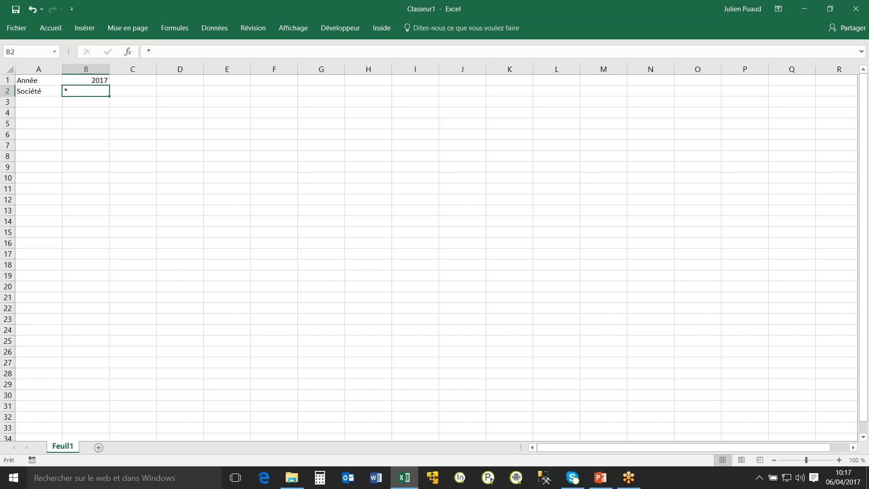
# Select cell D6 and open an Inside session on the Local database with the prefilled Admin account.
pyautogui.click(179, 136)
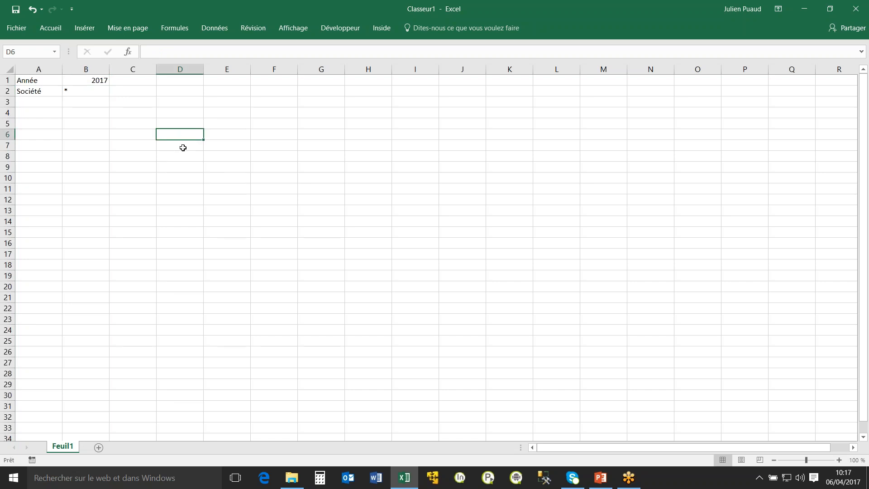
pyautogui.click(382, 29)
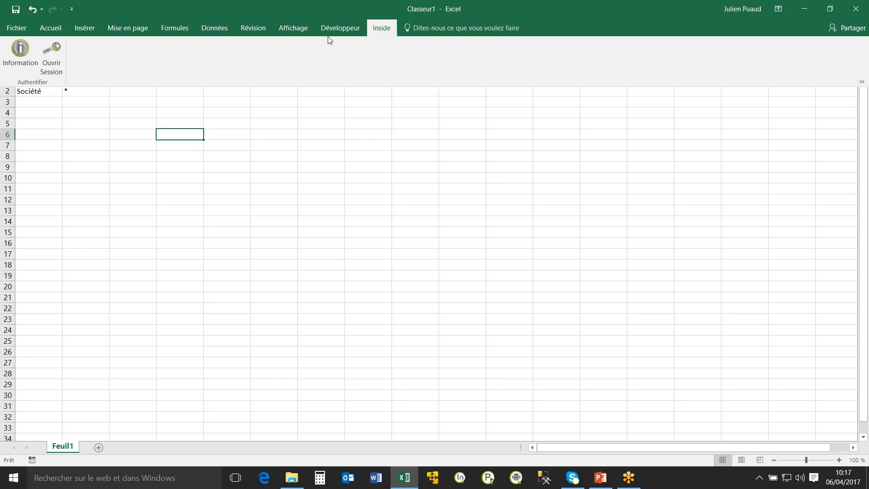
pyautogui.click(52, 58)
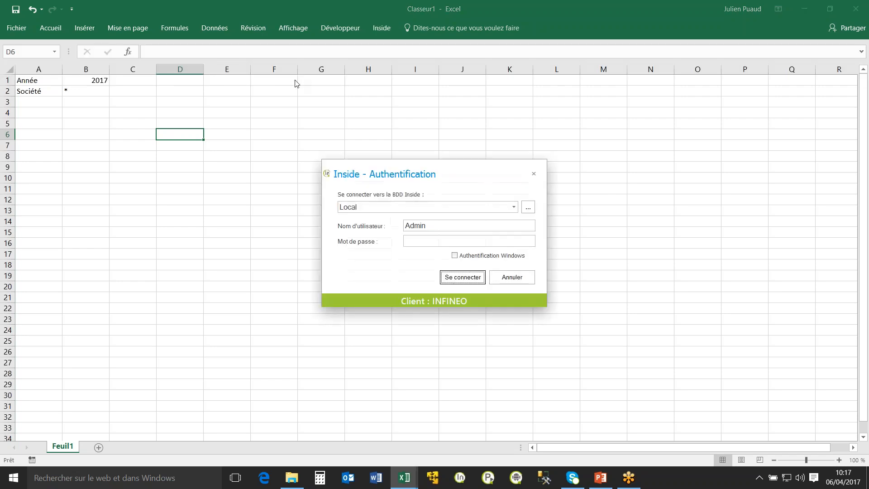
pyautogui.click(448, 278)
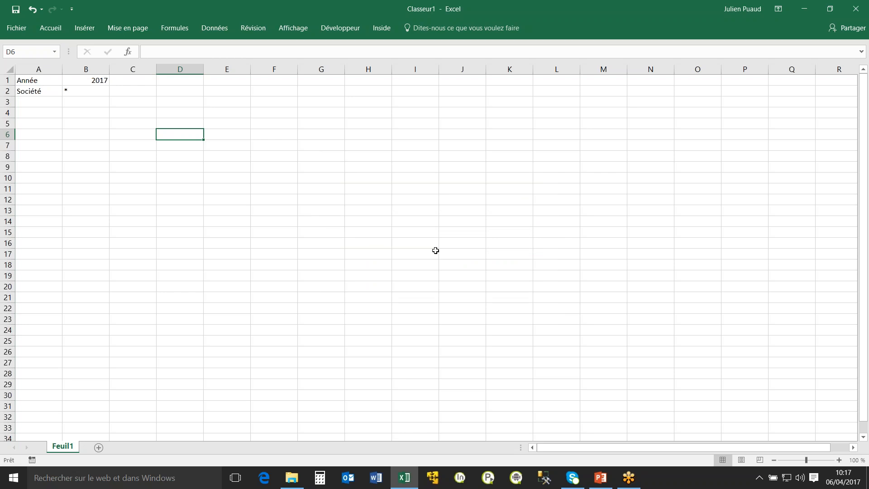
# Start the Inside list assistant and select the Ressources Humaines model of the Environnement Démonstration connector as its source.
pyautogui.click(381, 29)
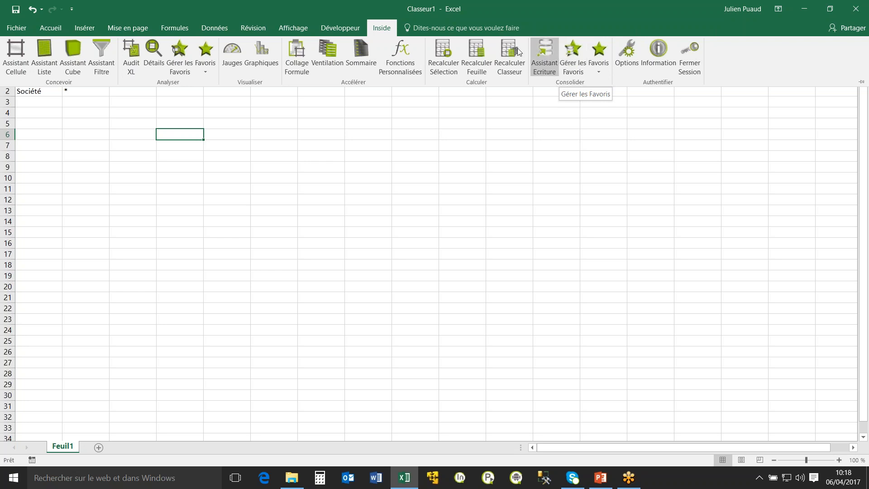
pyautogui.click(52, 70)
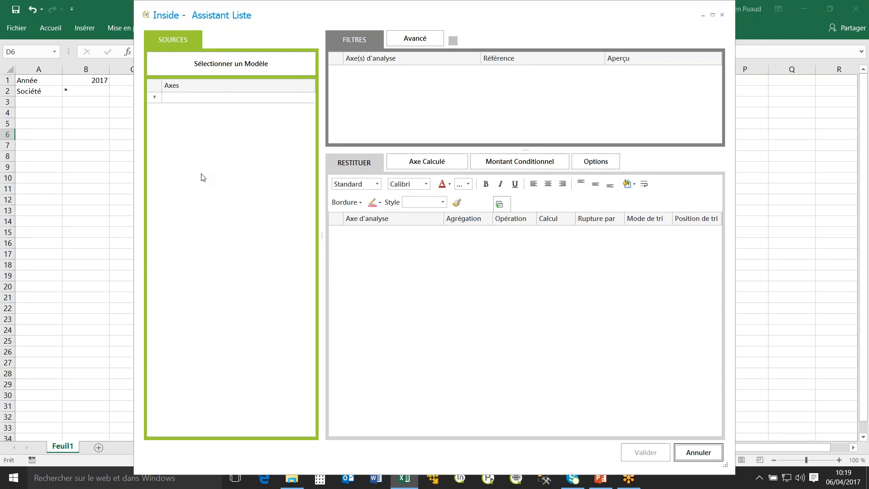
pyautogui.click(269, 63)
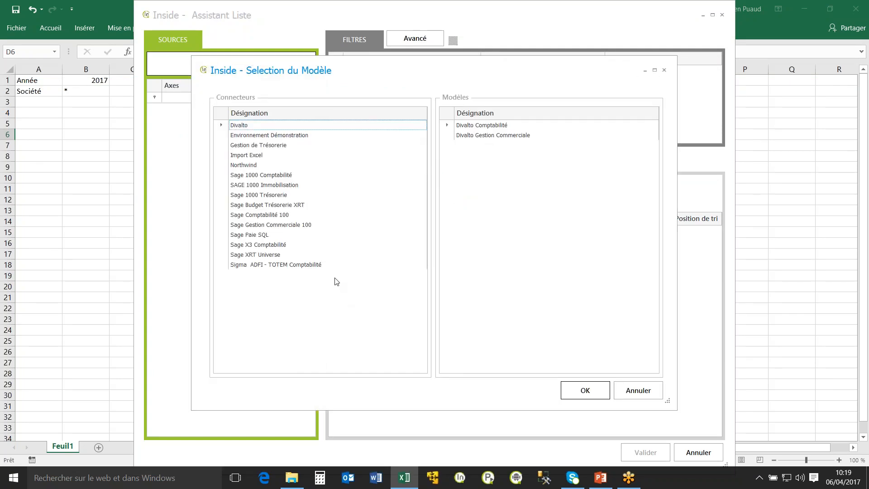
pyautogui.click(263, 135)
pyautogui.click(473, 156)
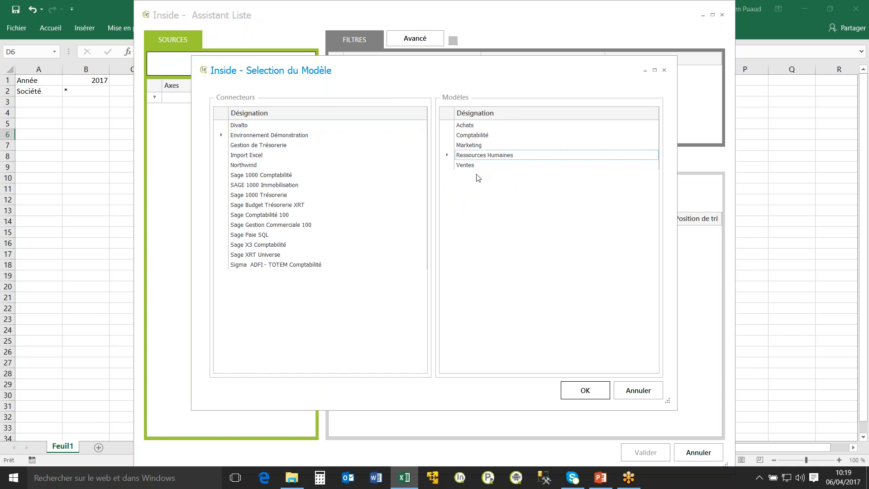
pyautogui.click(588, 392)
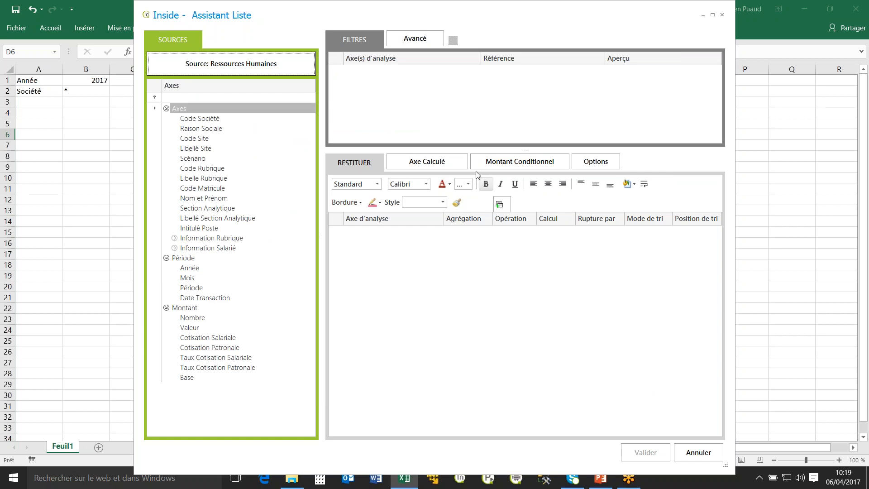
# Add the Année axis as a filter and link its reference to cell B1.
pyautogui.moveTo(302, 19); pyautogui.dragTo(372, 68)
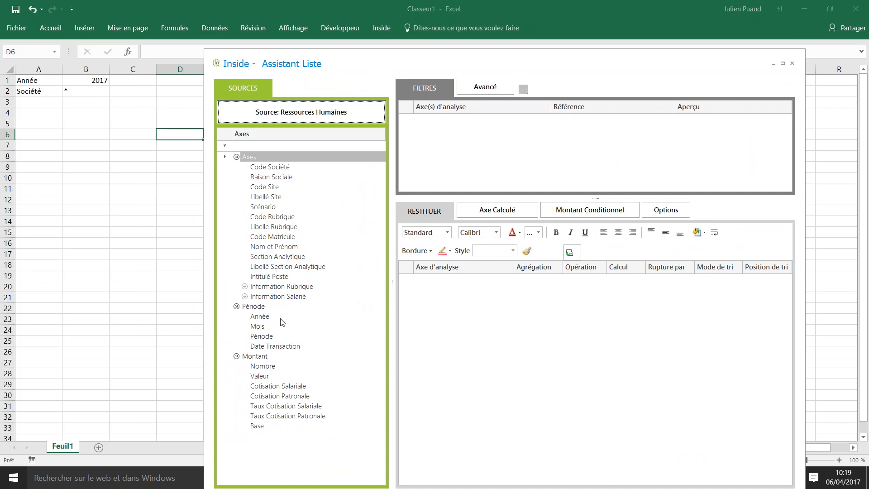
pyautogui.moveTo(259, 317); pyautogui.dragTo(520, 136)
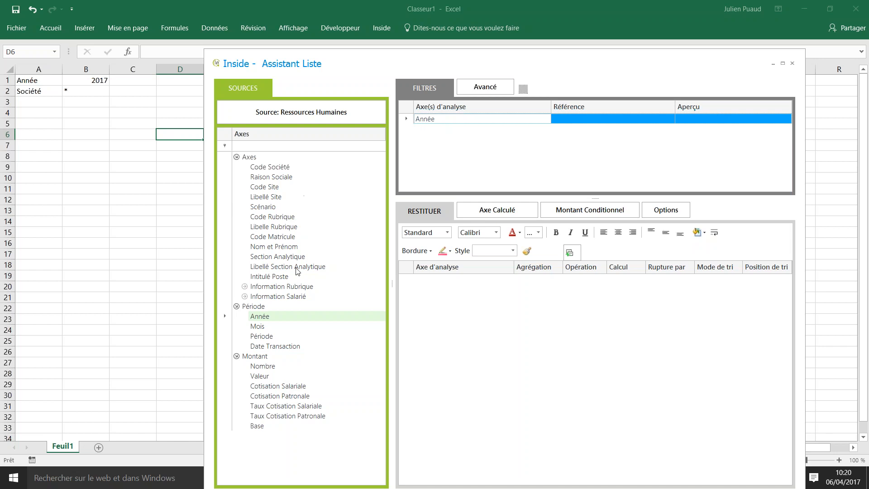
pyautogui.click(276, 316)
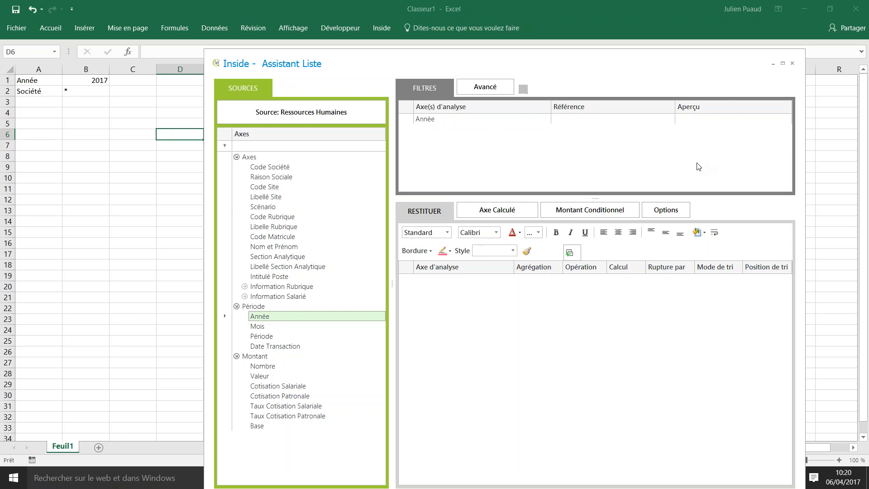
pyautogui.click(432, 119)
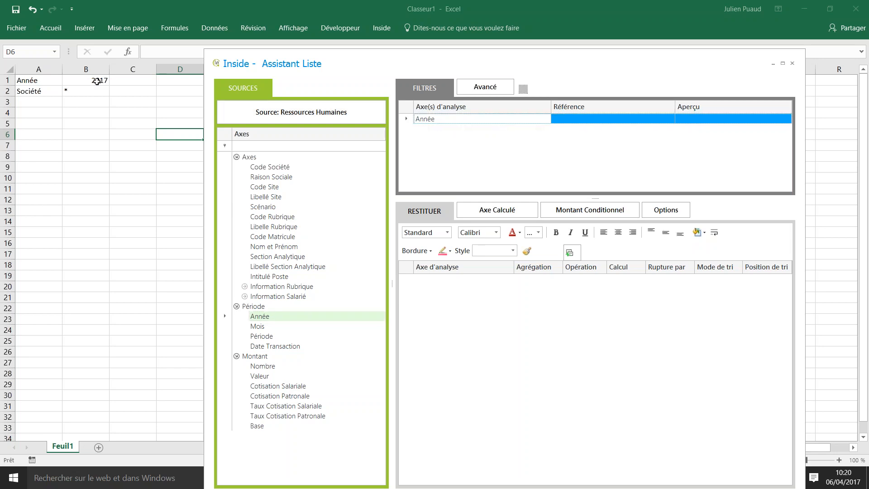
pyautogui.click(97, 82)
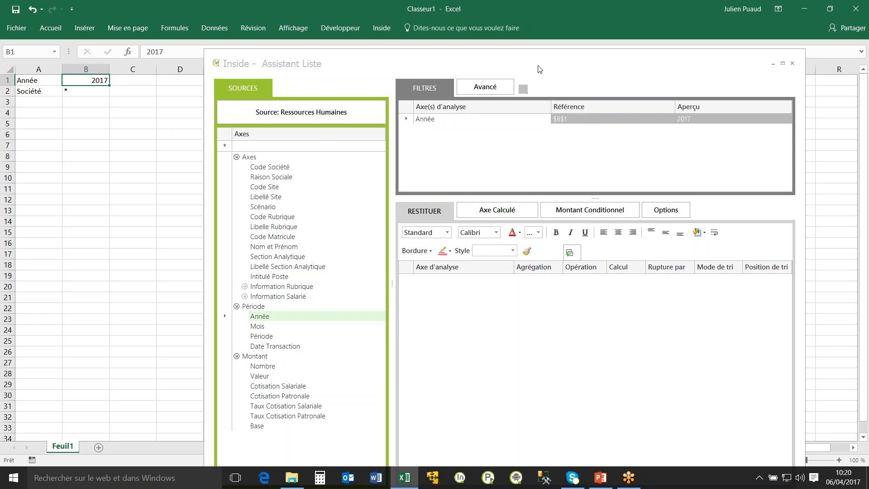
pyautogui.click(543, 149)
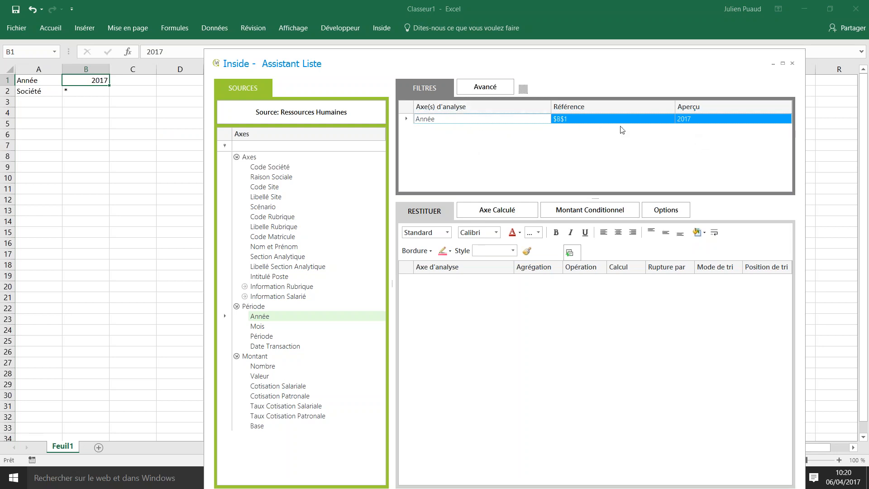
pyautogui.click(698, 120)
pyautogui.click(586, 121)
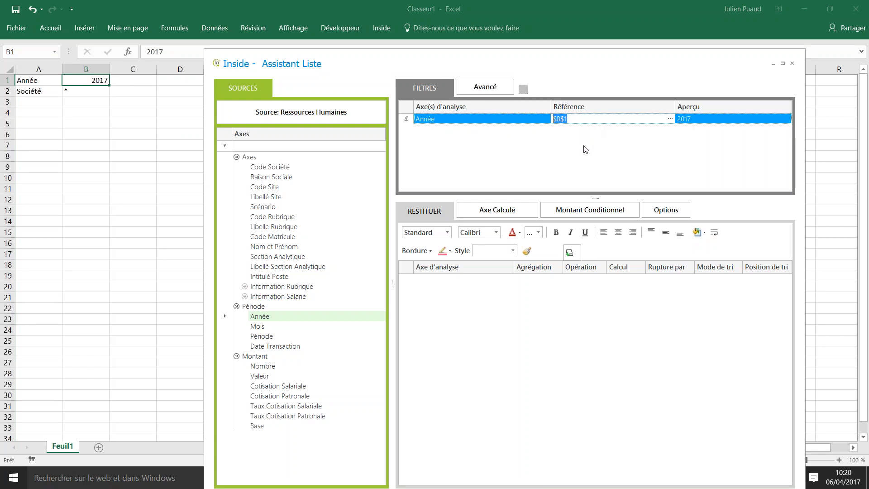
pyautogui.click(583, 147)
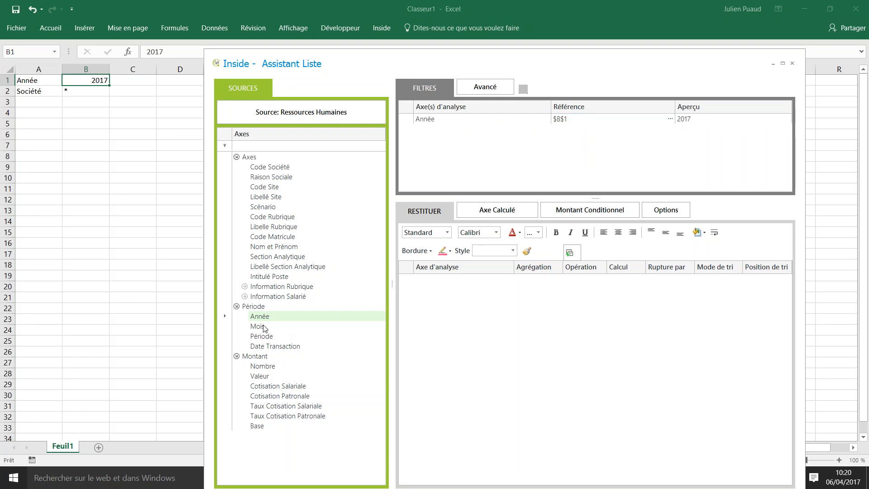
# Add the Raison Sociale axis as a filter and link its reference to cell B2.
pyautogui.click(276, 179)
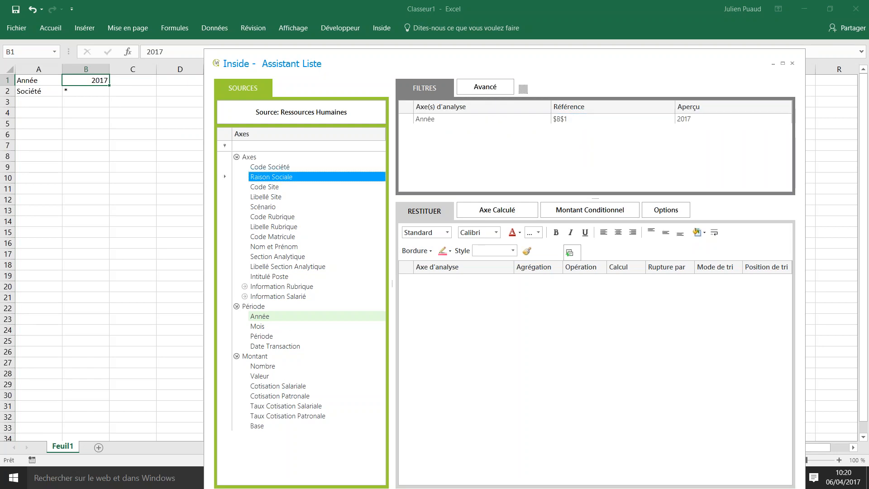
pyautogui.moveTo(271, 177); pyautogui.dragTo(508, 151)
pyautogui.click(78, 92)
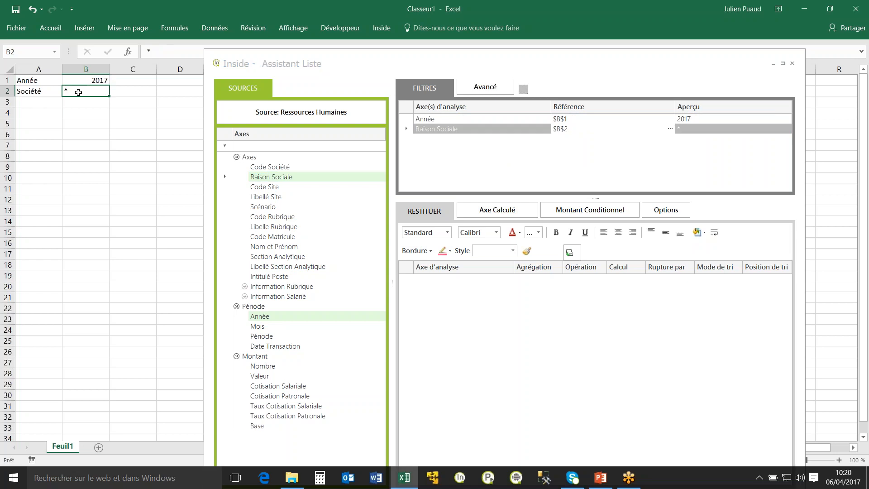
pyautogui.click(484, 171)
# Add the Scénario axis as a filter and choose Réel as its value.
pyautogui.moveTo(267, 210); pyautogui.dragTo(517, 177)
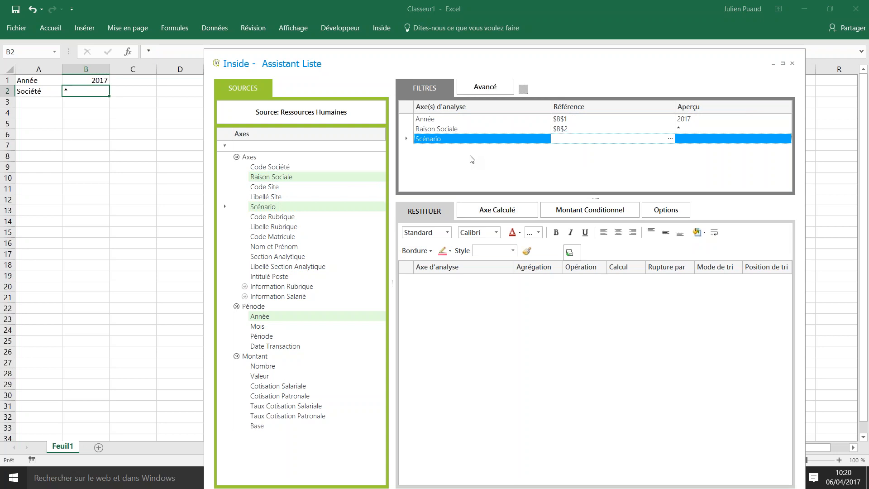
pyautogui.click(669, 139)
pyautogui.doubleClick(251, 142)
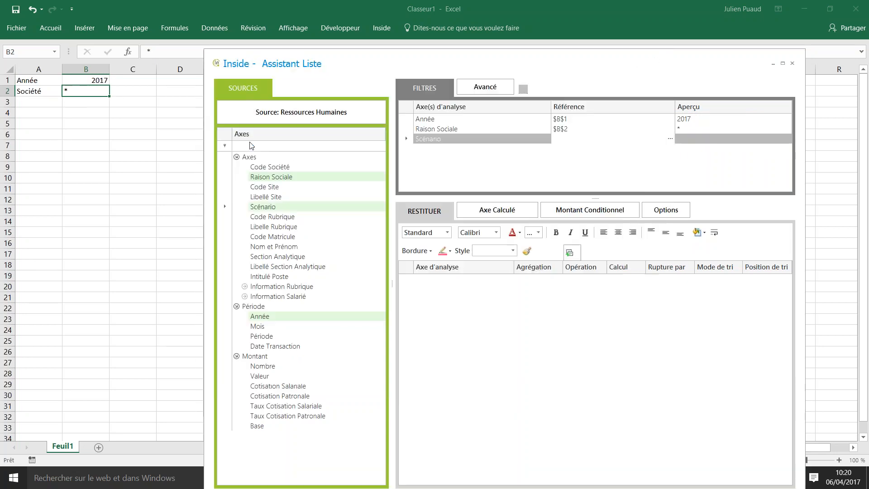
pyautogui.click(670, 139)
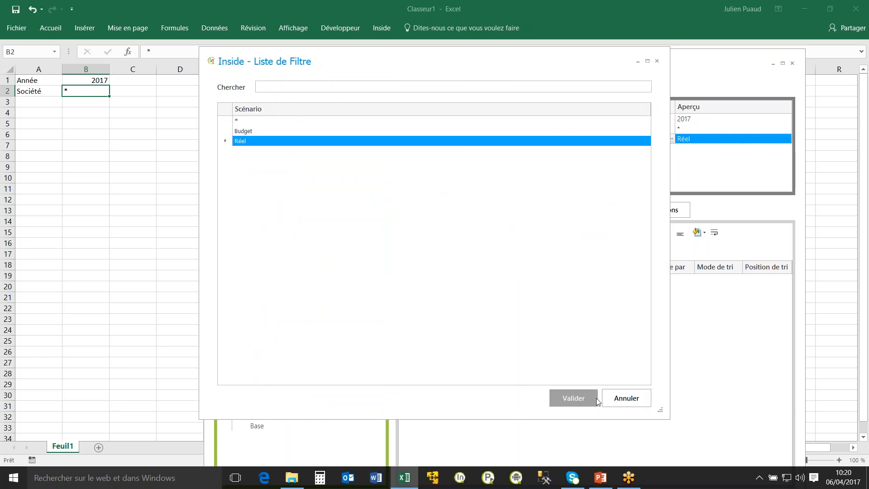
pyautogui.click(620, 399)
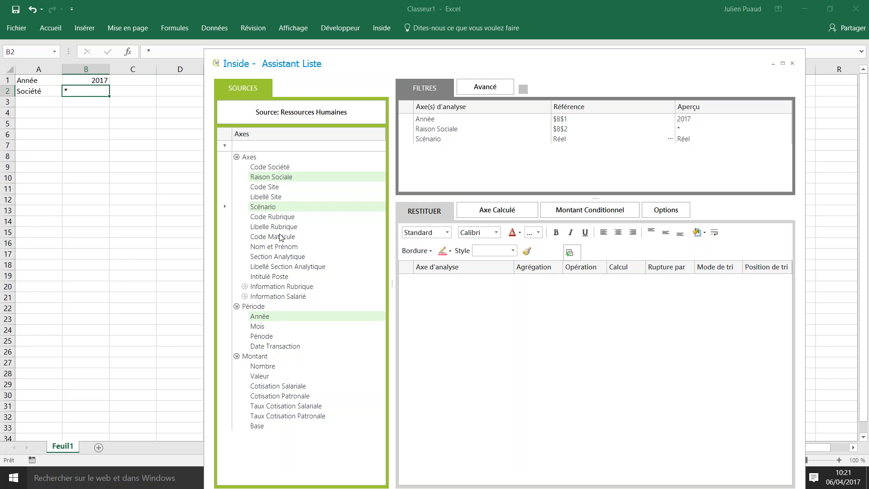
# Add the Code Rubrique axis as a filter and choose the pay code BRUT.
pyautogui.moveTo(282, 218); pyautogui.dragTo(502, 165)
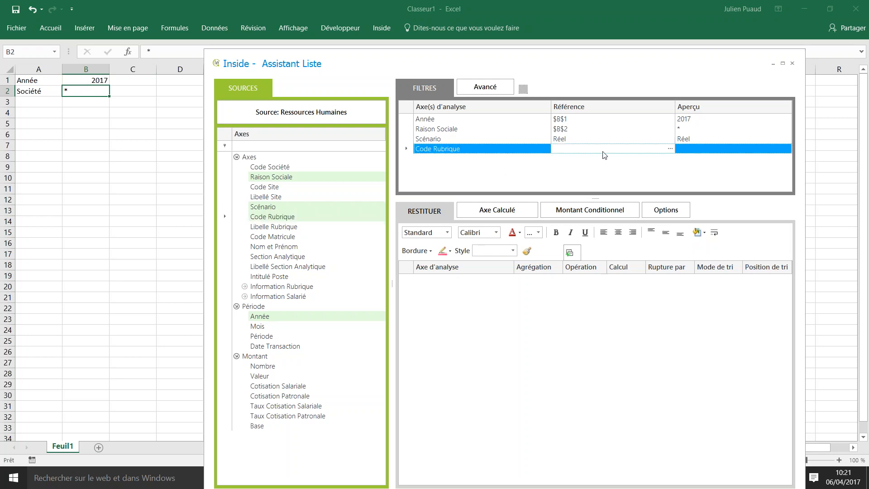
pyautogui.click(670, 150)
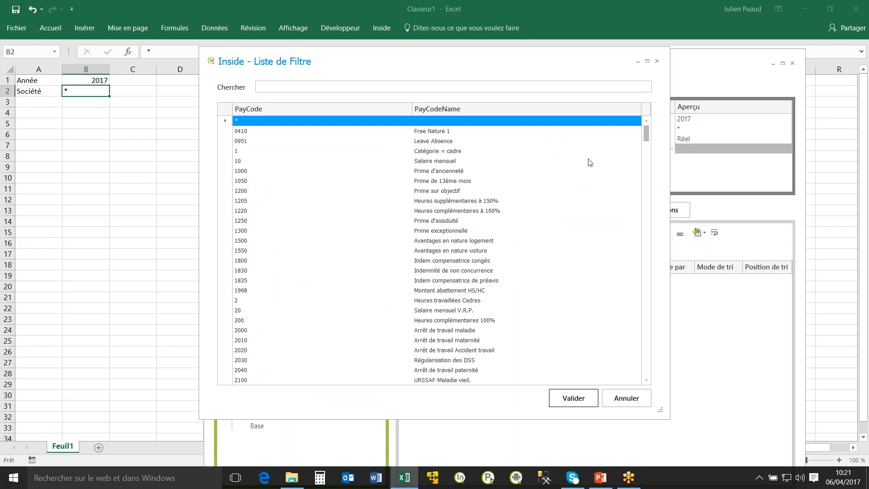
pyautogui.moveTo(648, 138); pyautogui.dragTo(643, 247)
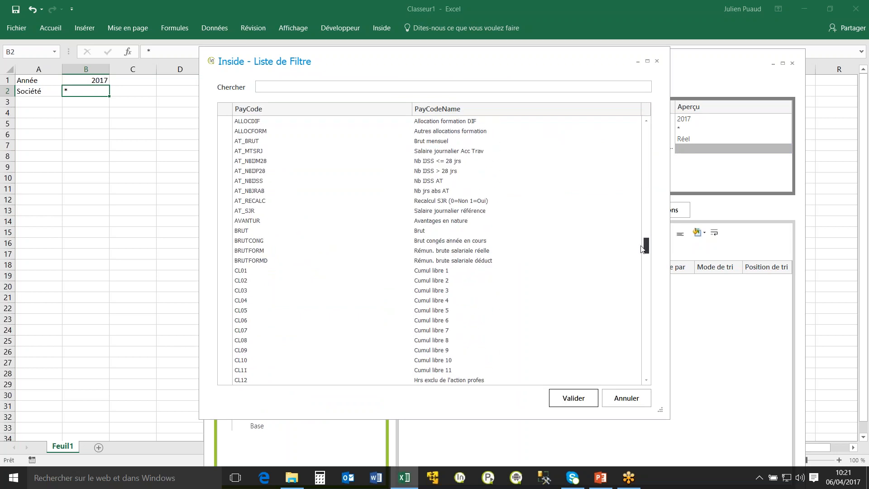
pyautogui.click(246, 231)
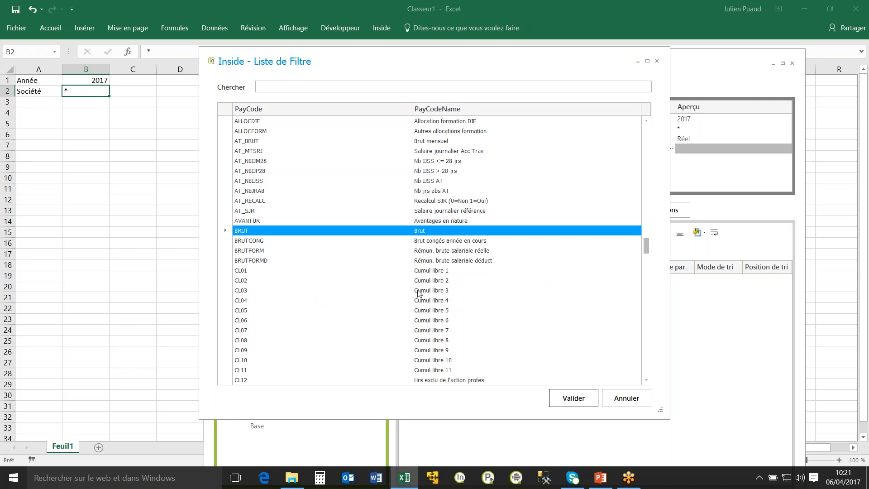
pyautogui.click(574, 401)
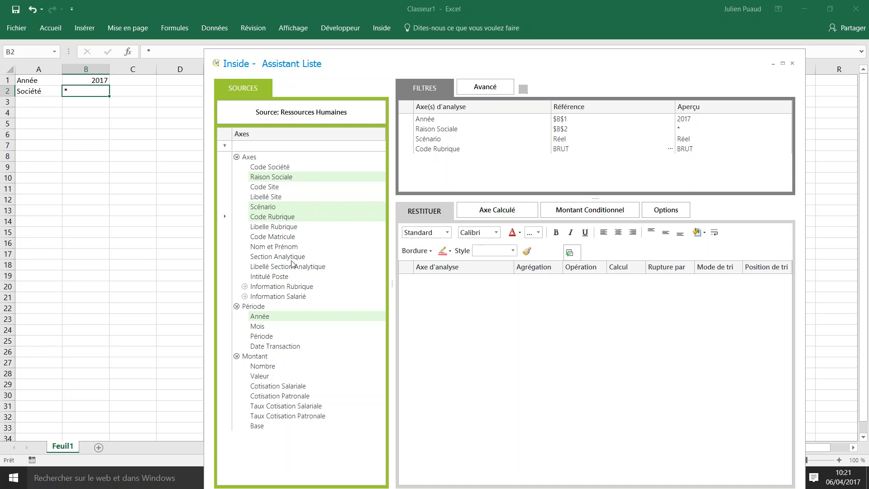
# Add Libellé Section Analytique, Nom et Prénom, Sexe and Valeur, in this order, as the list's output columns.
pyautogui.moveTo(297, 266); pyautogui.dragTo(518, 305)
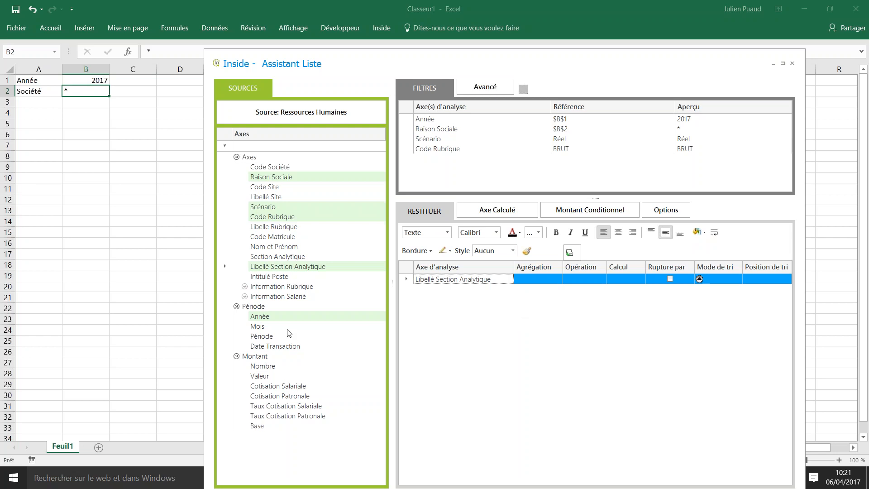
pyautogui.moveTo(277, 247); pyautogui.dragTo(497, 312)
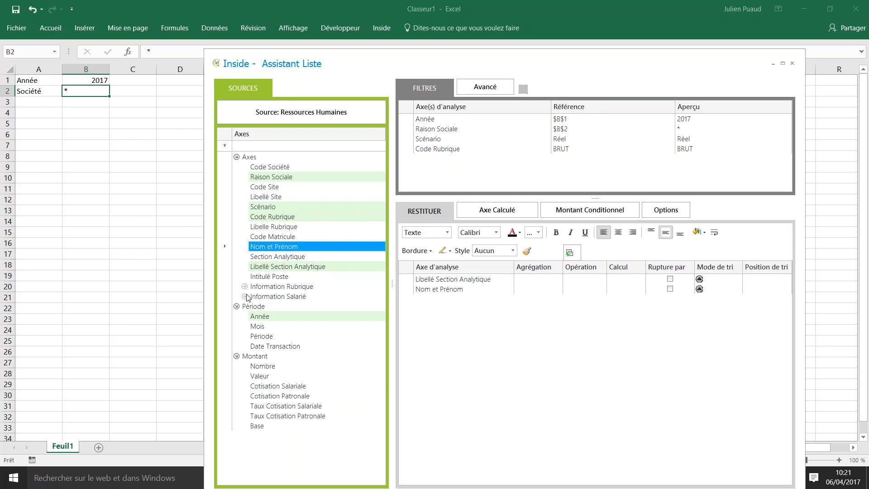
pyautogui.click(244, 286)
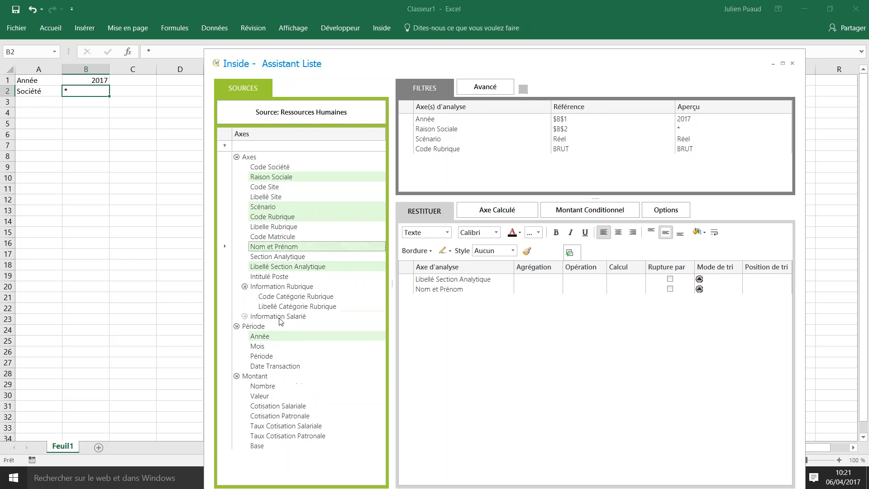
pyautogui.click(244, 316)
pyautogui.click(253, 326)
pyautogui.moveTo(273, 336); pyautogui.dragTo(473, 334)
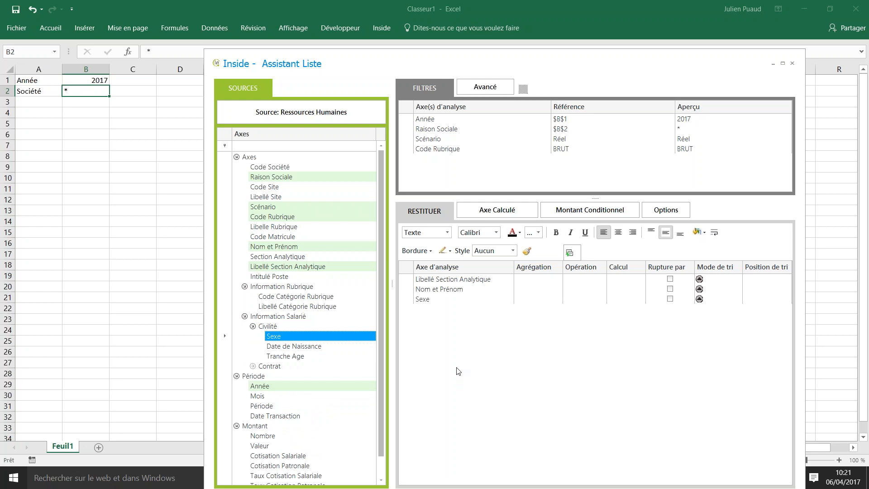
pyautogui.scroll(-1, 324, 348)
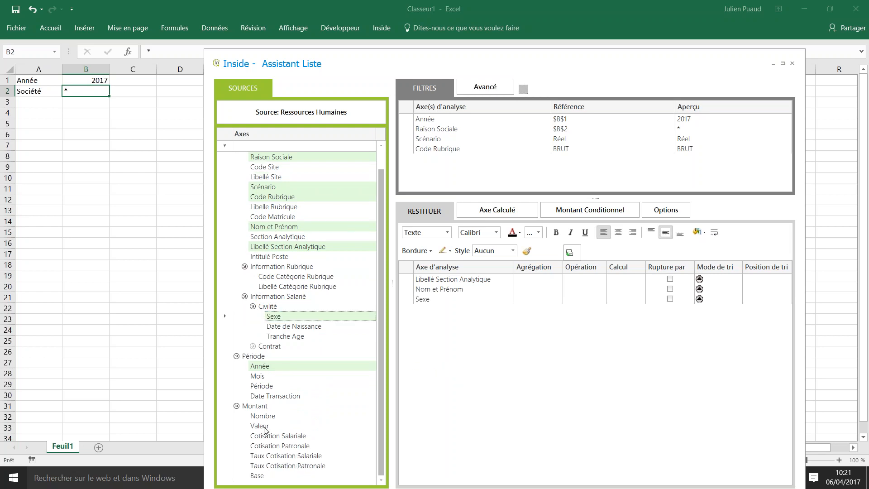
pyautogui.moveTo(265, 430); pyautogui.dragTo(502, 362)
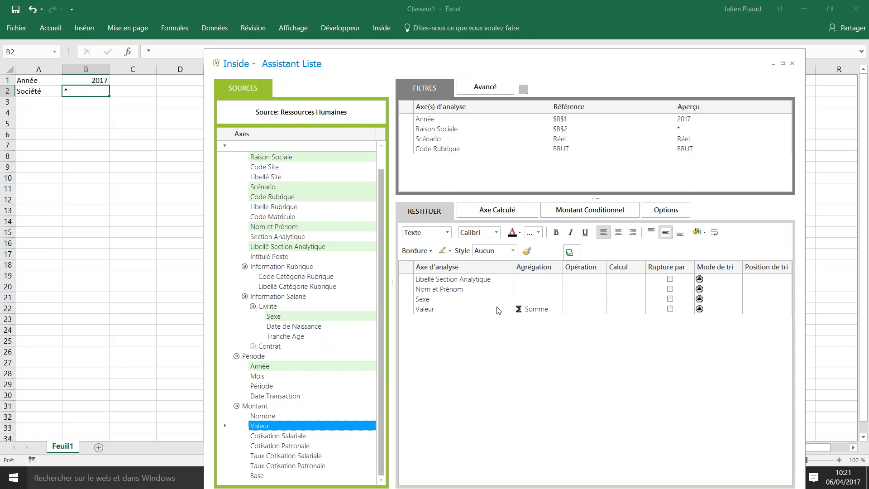
# Enable the subtotal break on Libellé Section Analytique and generate the list in the worksheet.
pyautogui.click(669, 279)
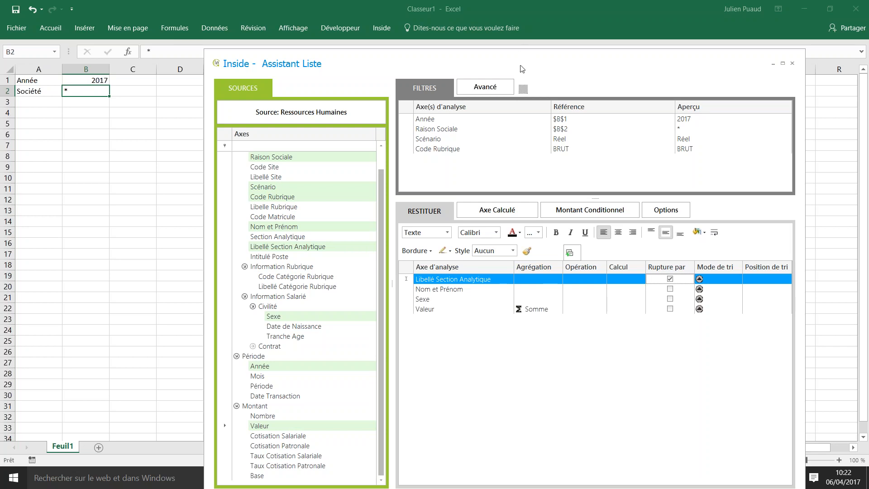
pyautogui.moveTo(519, 67); pyautogui.dragTo(492, 58)
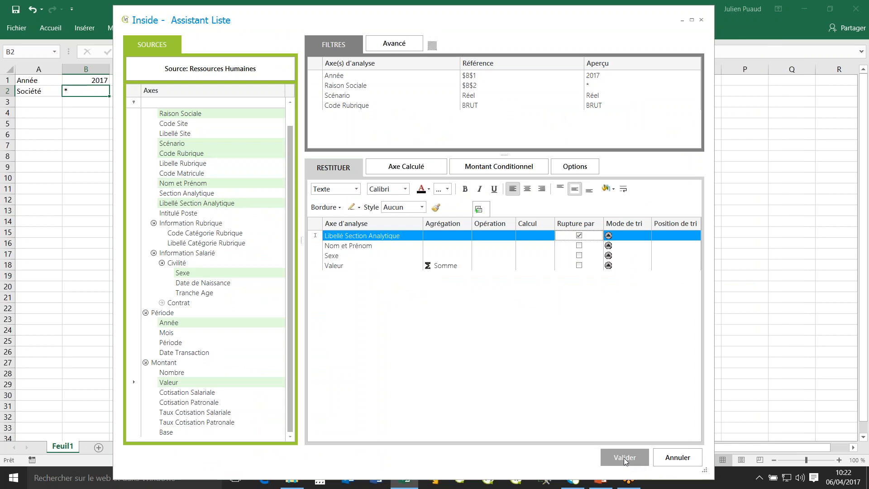
pyautogui.click(625, 458)
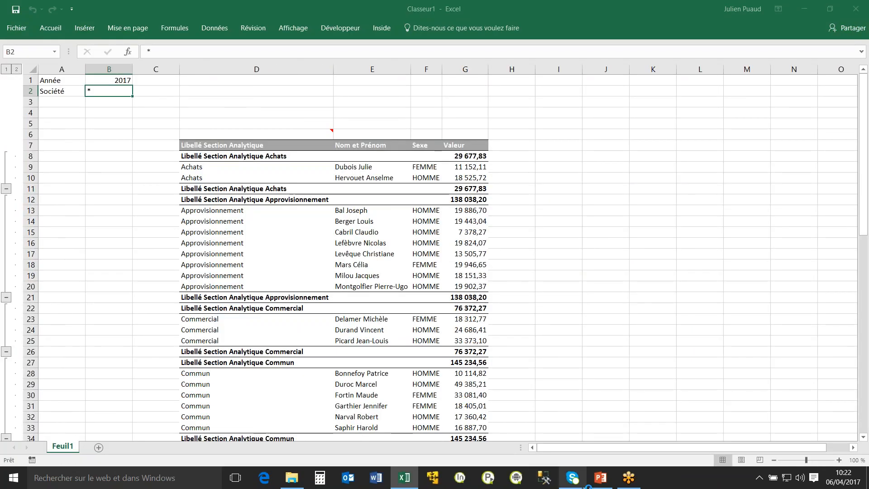
pyautogui.click(601, 477)
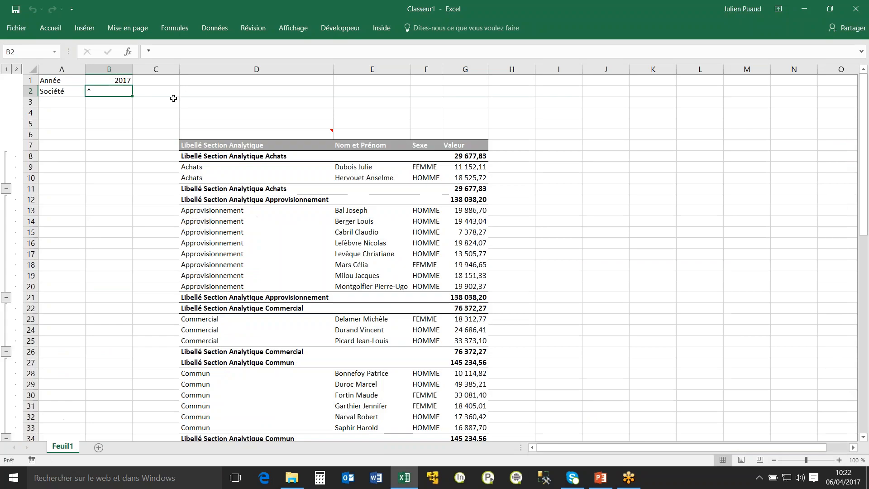
pyautogui.click(173, 99)
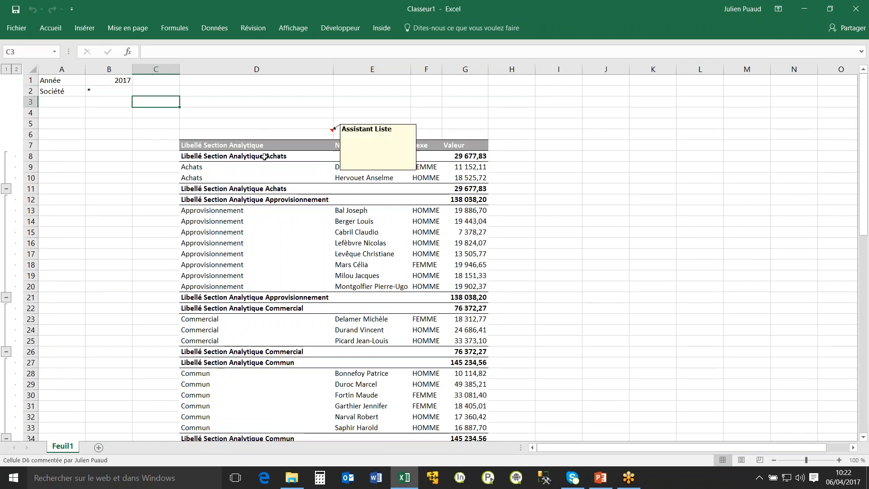
# Apply the green-yellow-red colour scale as conditional formatting to the Valeur column and regenerate the list.
pyautogui.click(285, 133)
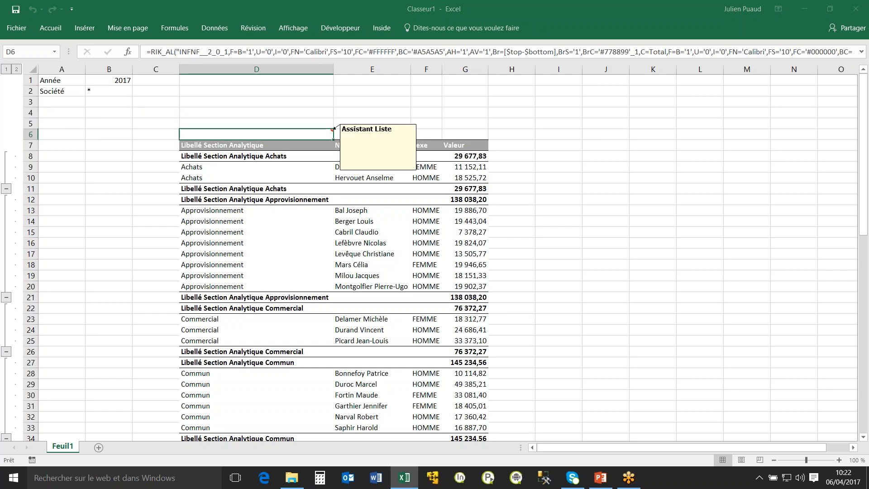
pyautogui.click(365, 262)
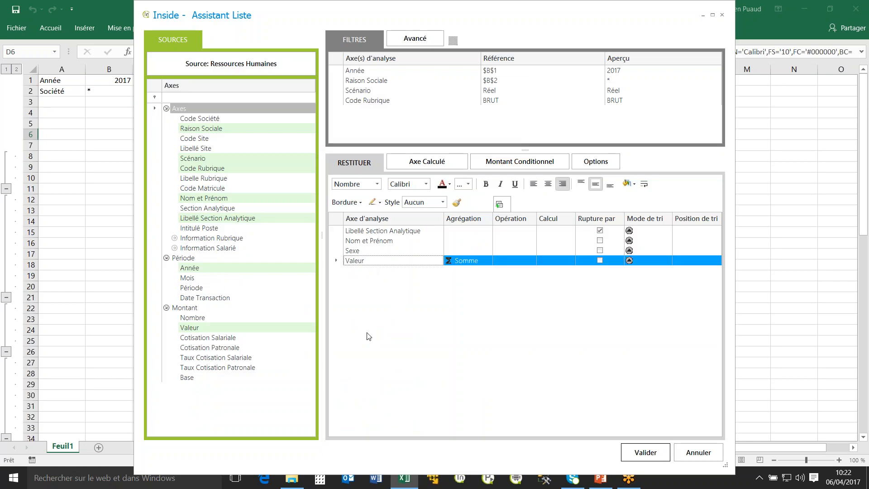
pyautogui.rightClick(383, 260)
pyautogui.click(361, 265)
pyautogui.rightClick(364, 266)
pyautogui.moveTo(426, 270)
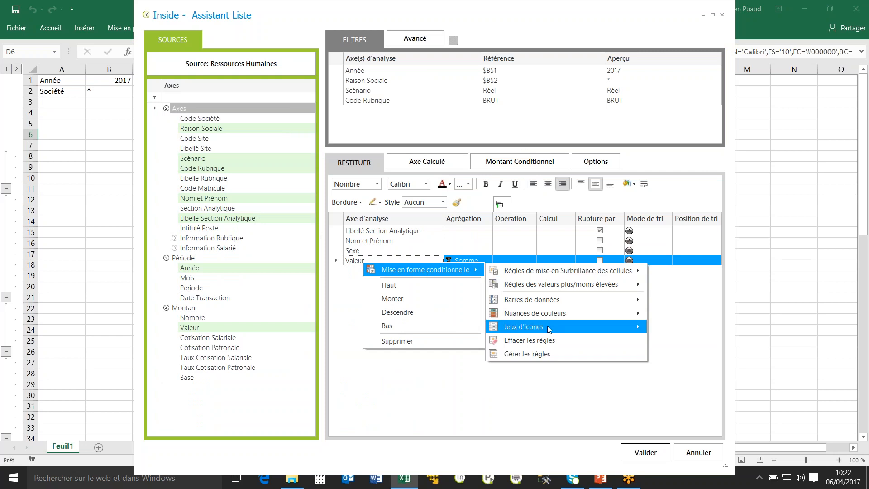
pyautogui.moveTo(549, 302)
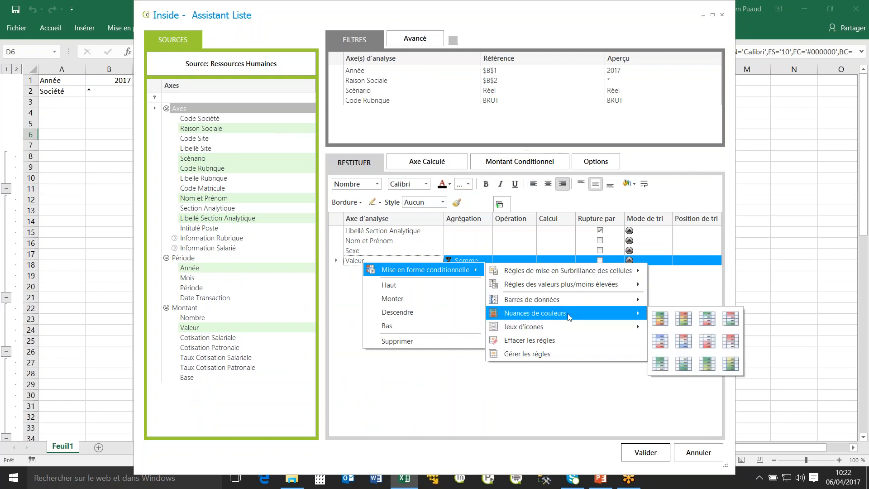
pyautogui.click(661, 319)
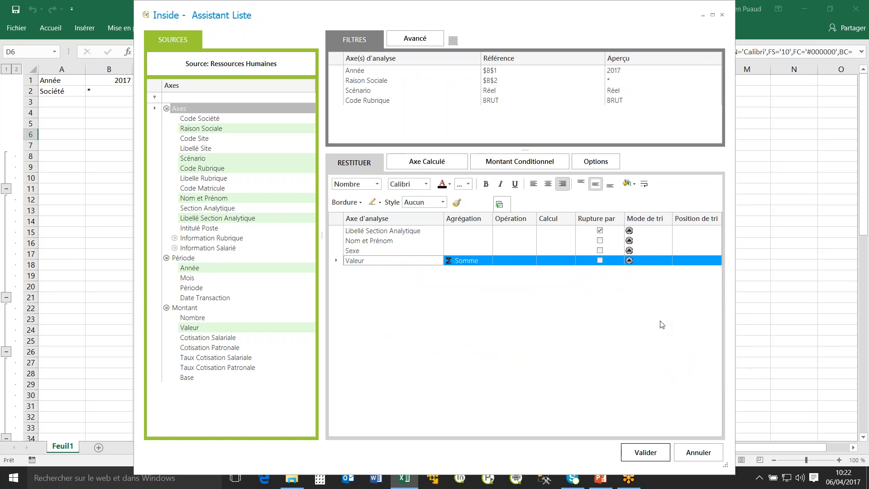
pyautogui.click(644, 452)
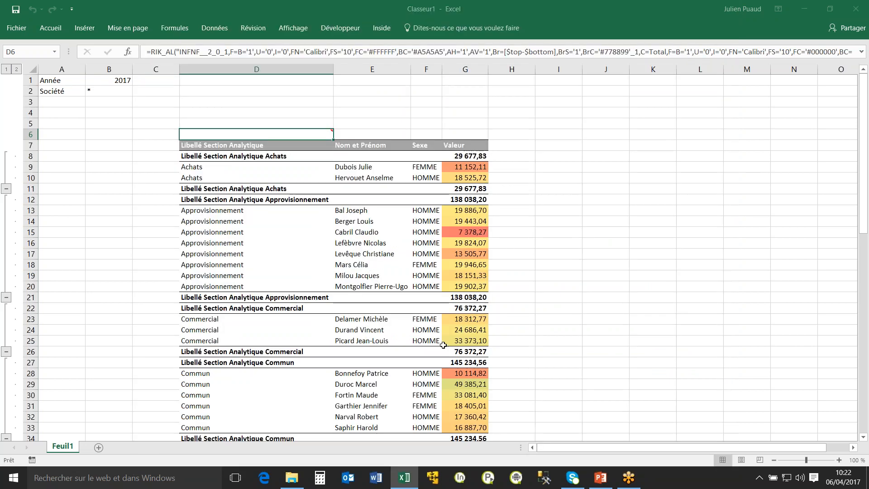
pyautogui.click(558, 245)
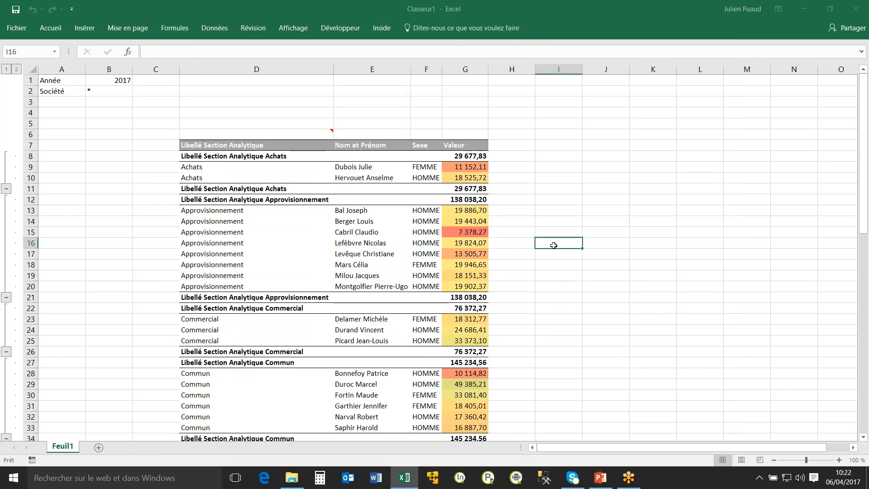
# Look through the coloured list, collapse the Achats group, and reduce the outline to its first level.
pyautogui.scroll(-13, 558, 280)
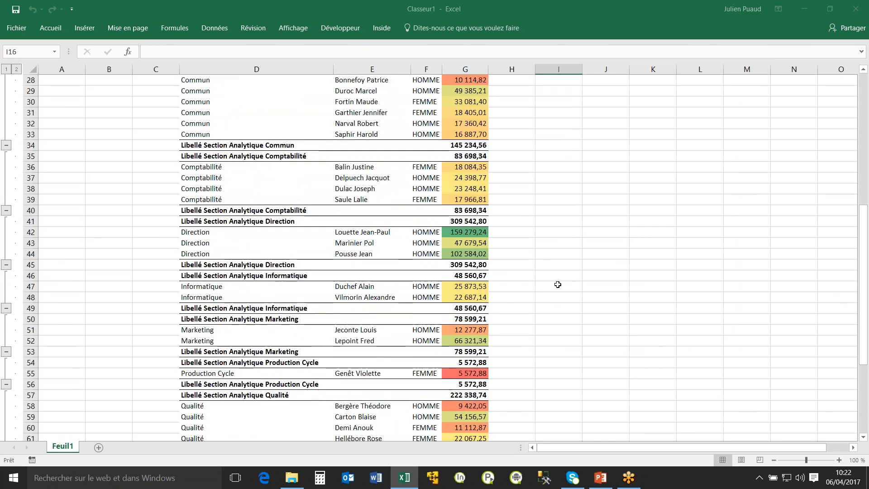
pyautogui.scroll(-3, 557, 284)
pyautogui.scroll(15, 559, 290)
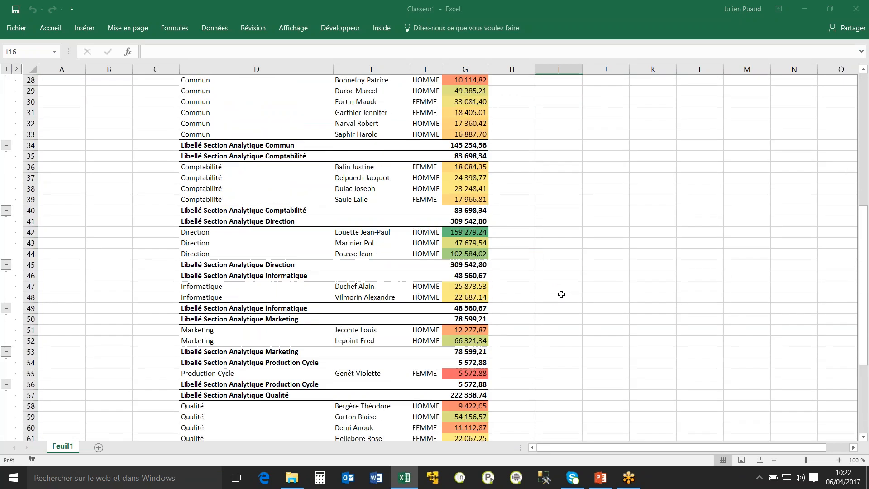
pyautogui.scroll(1, 561, 294)
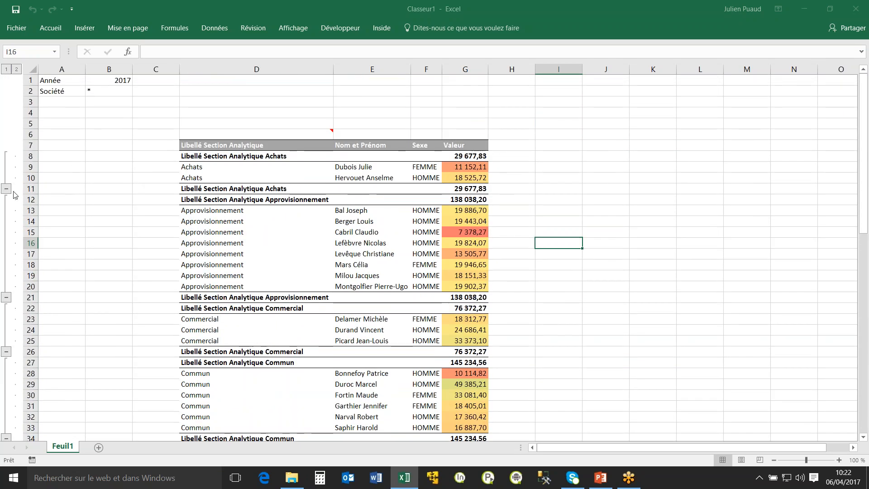
pyautogui.click(7, 189)
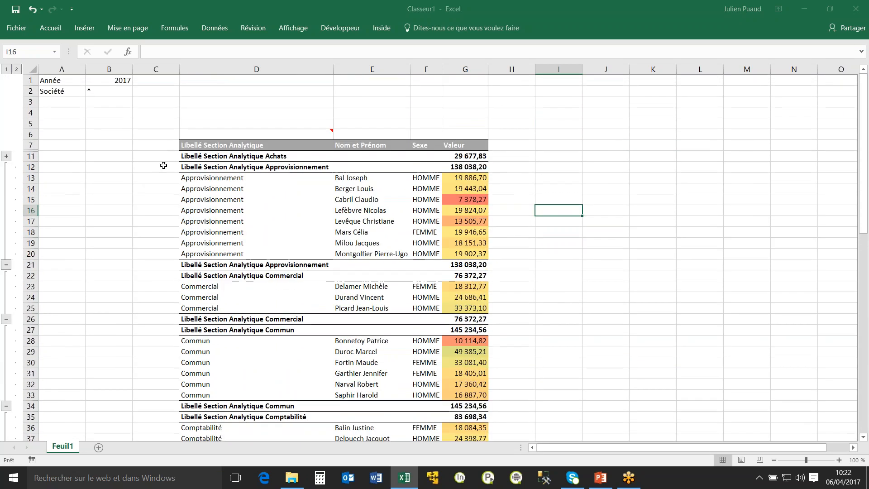
pyautogui.click(7, 70)
pyautogui.click(462, 153)
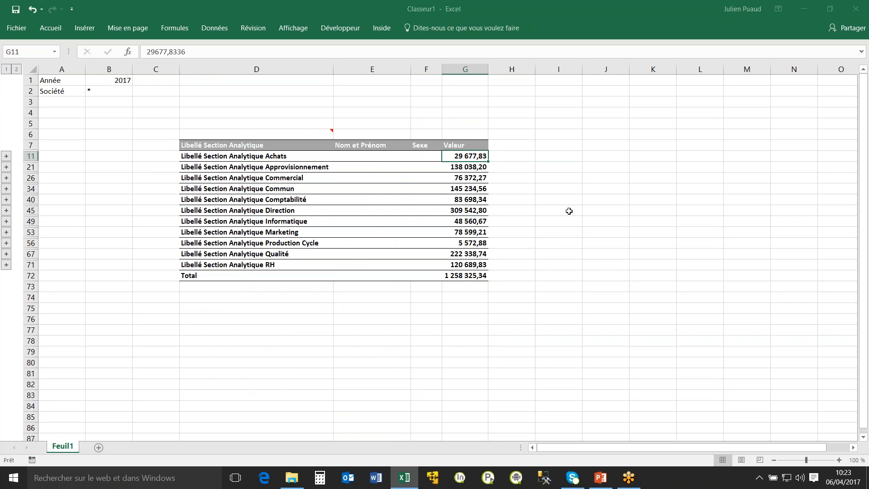
# In the list's format options, hide the header row of the Libellé Section Analytique break.
pyautogui.doubleClick(273, 131)
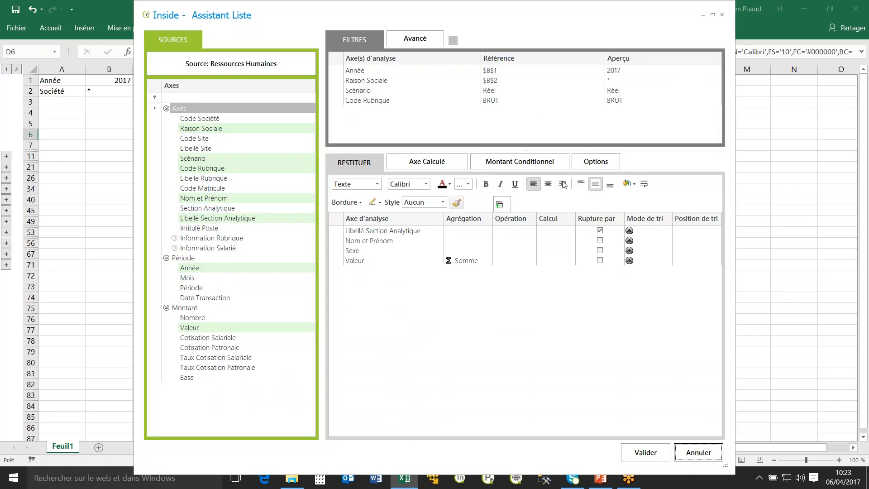
pyautogui.click(596, 161)
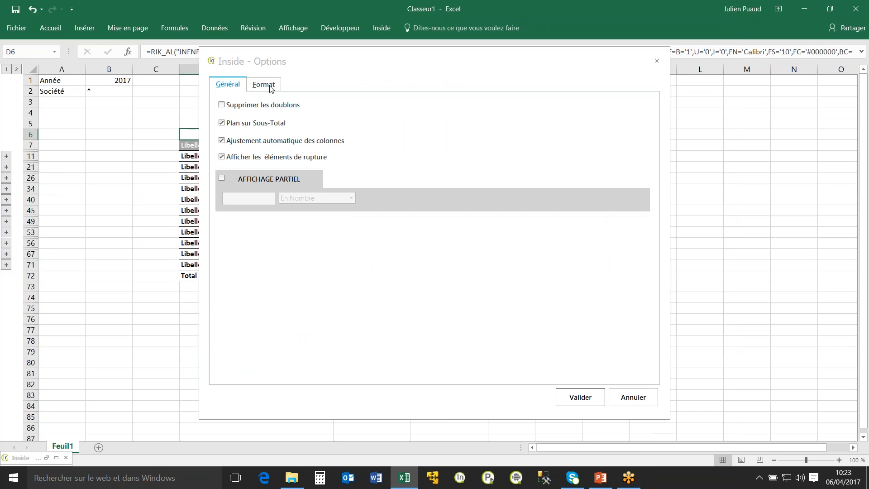
pyautogui.click(267, 85)
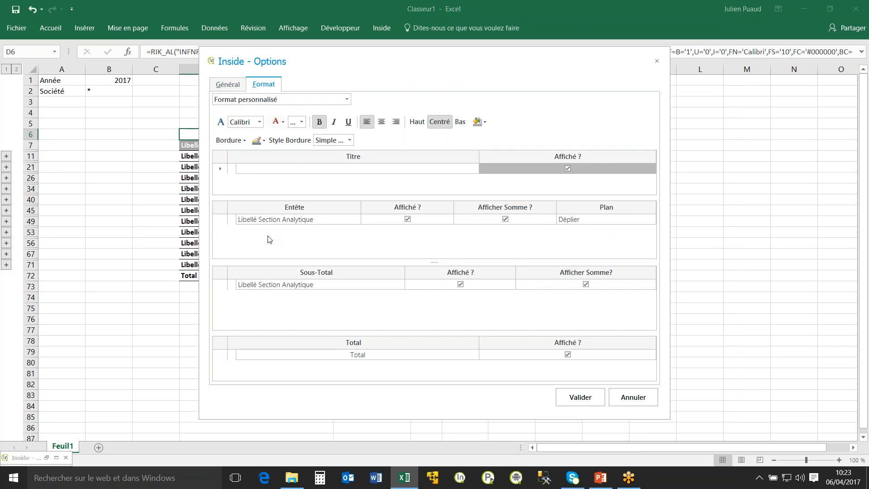
pyautogui.click(408, 219)
# Set the Libellé Section Analytique subtotal label to "Département :" and regenerate the list in the worksheet.
pyautogui.click(299, 285)
pyautogui.moveTo(332, 289); pyautogui.dragTo(246, 277)
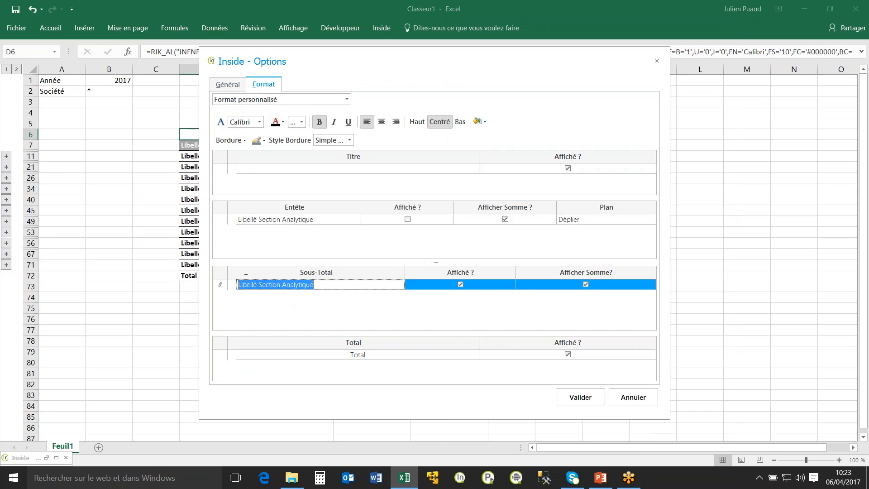
pyautogui.write('Département :')
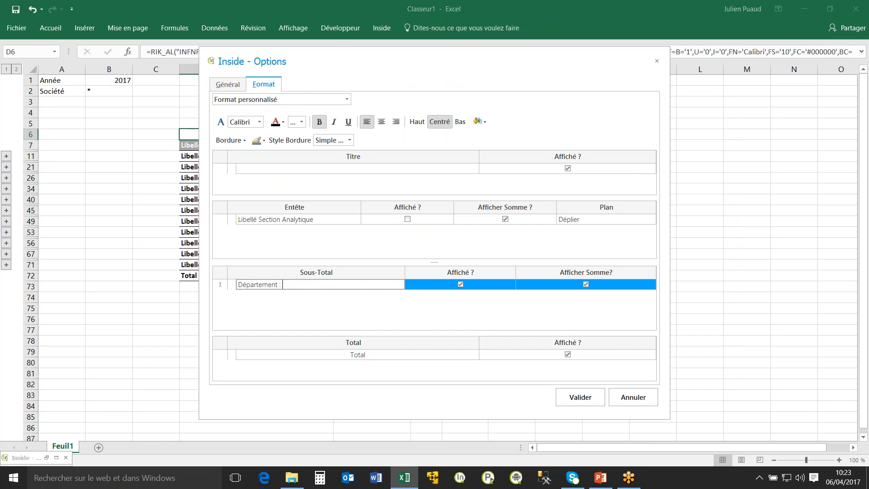
pyautogui.click(583, 397)
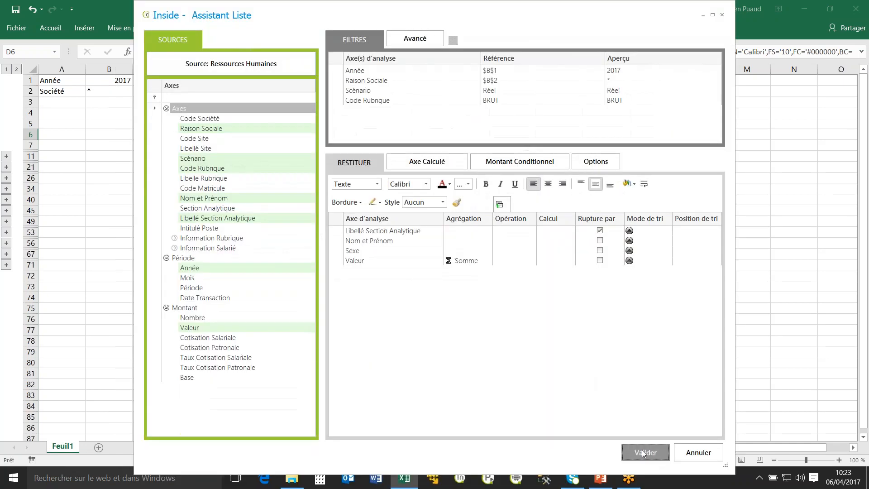
pyautogui.click(641, 449)
pyautogui.click(343, 221)
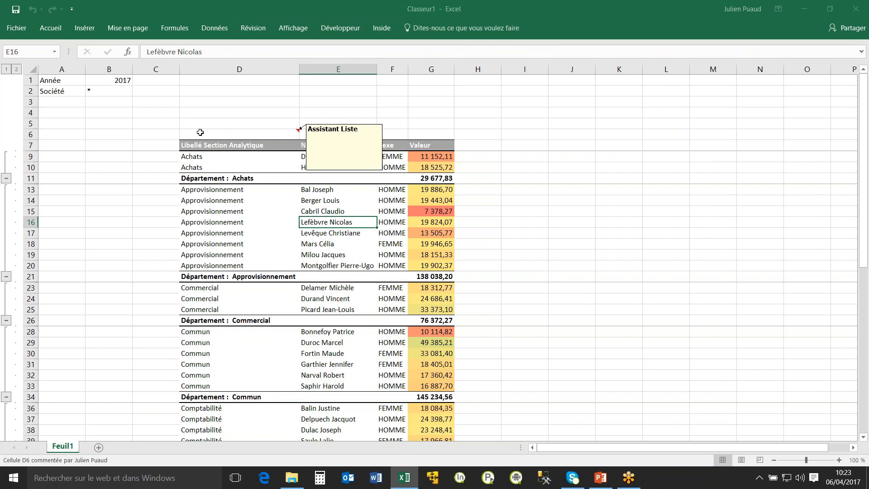
# Set the Société parameter in cell B2 to Info Distribution from its filter value list.
pyautogui.click(230, 134)
pyautogui.click(110, 88)
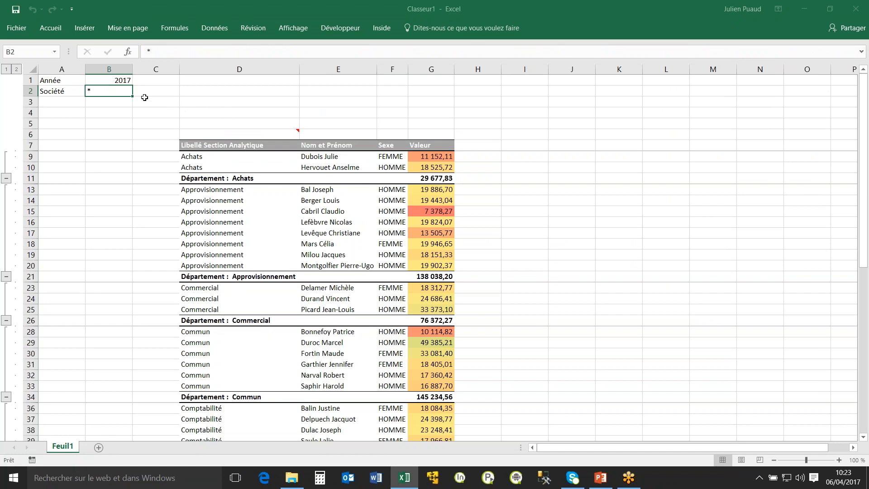
pyautogui.doubleClick(115, 90)
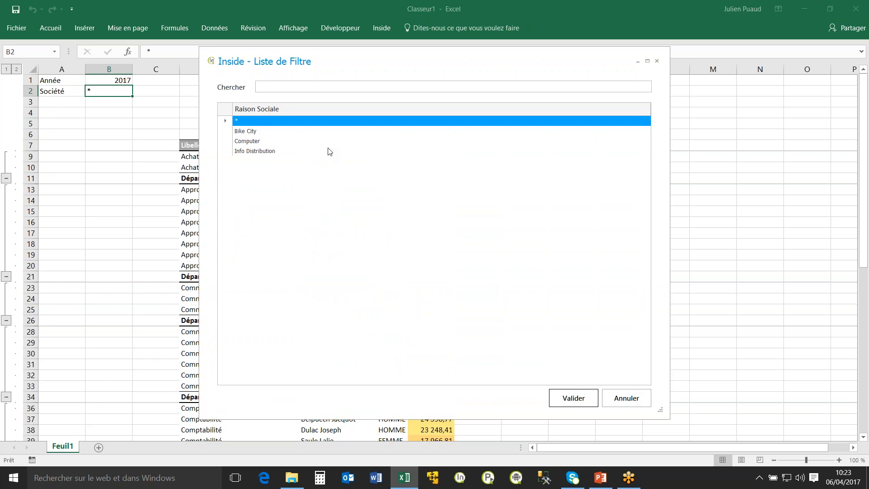
pyautogui.moveTo(375, 66); pyautogui.dragTo(560, 94)
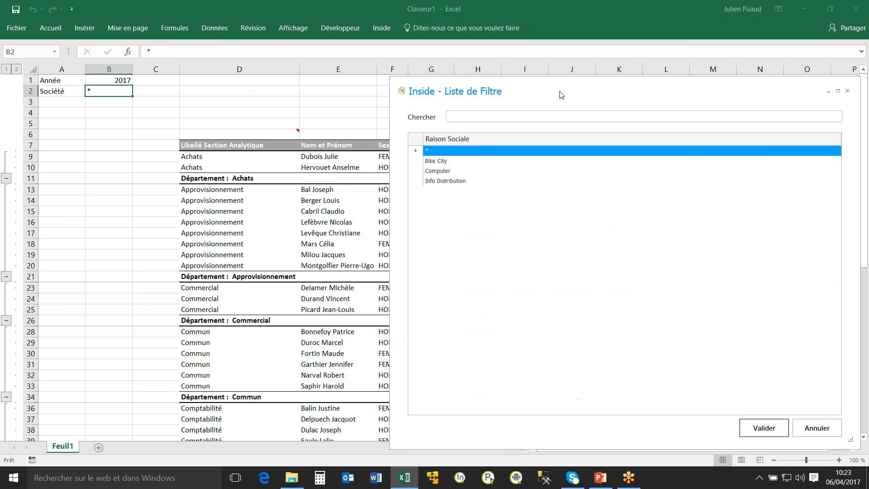
pyautogui.doubleClick(446, 178)
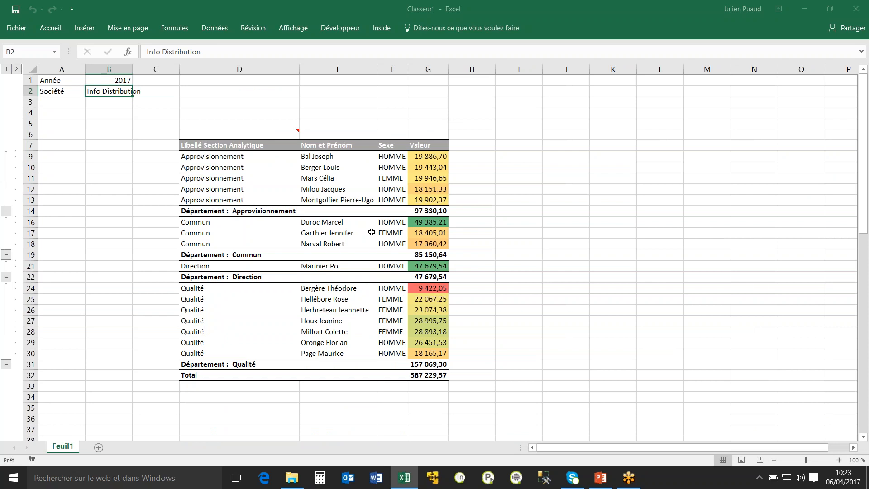
# Add Raison Sociale as an output column between Libellé Section Analytique and Nom et Prénom, regenerate the list and check the new column.
pyautogui.click(233, 135)
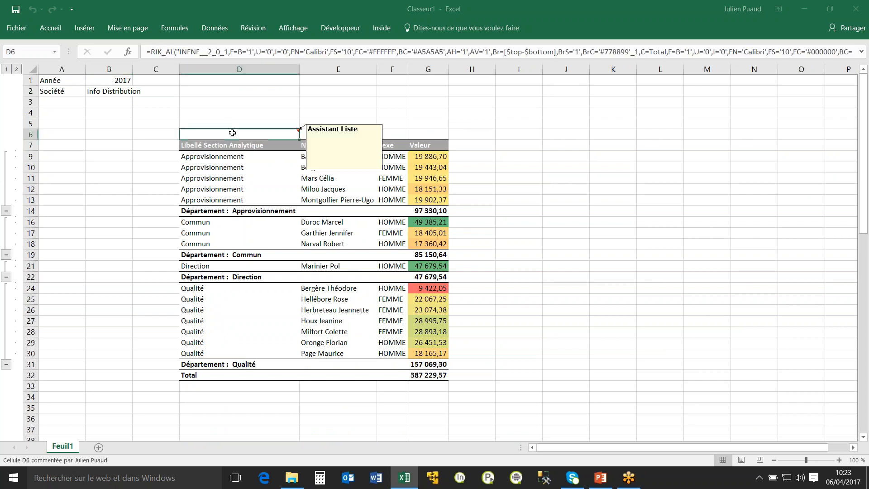
pyautogui.doubleClick(265, 133)
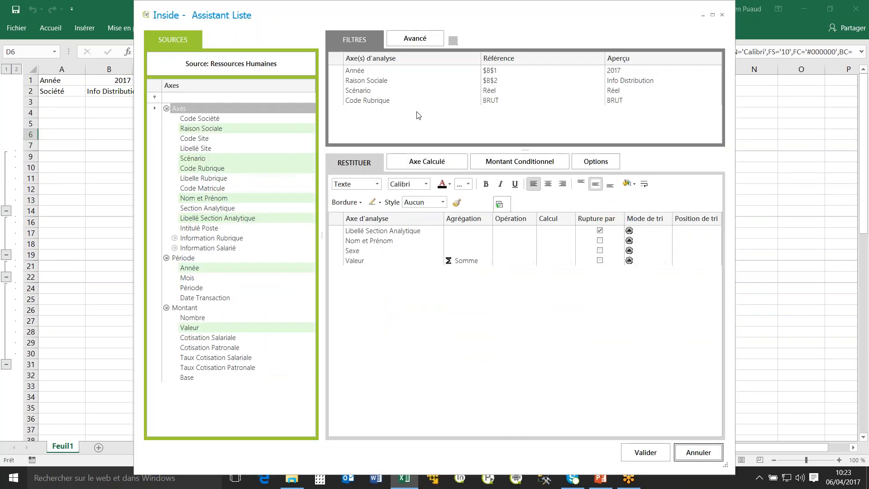
pyautogui.moveTo(204, 129); pyautogui.dragTo(375, 235)
pyautogui.moveTo(358, 270); pyautogui.dragTo(360, 241)
pyautogui.click(651, 452)
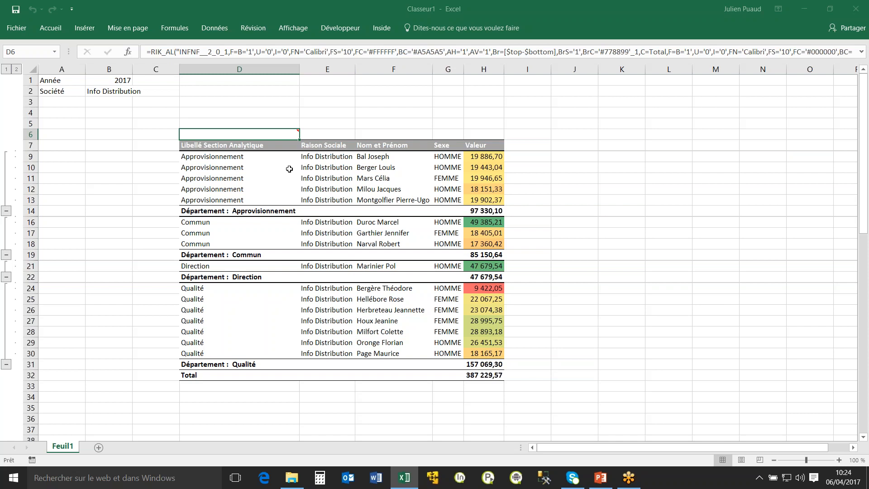
pyautogui.moveTo(337, 158); pyautogui.dragTo(337, 355)
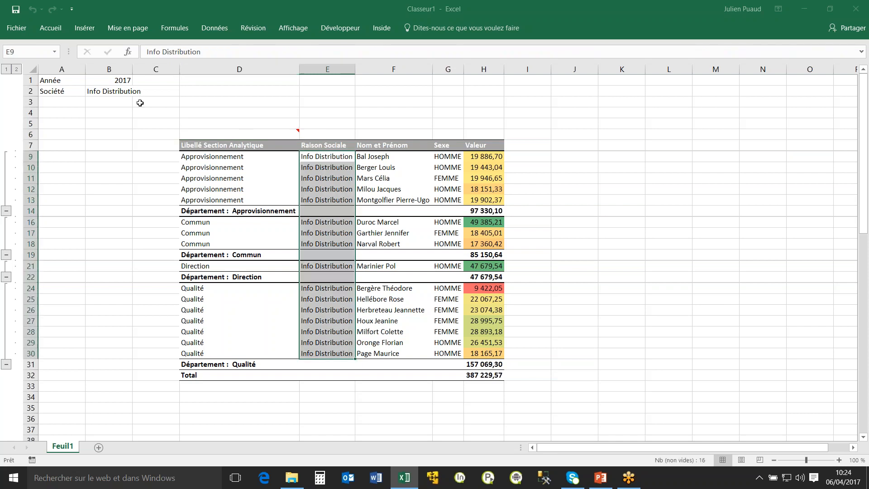
# Set the Société parameter in cell B2 to * so the list covers all companies.
pyautogui.click(118, 93)
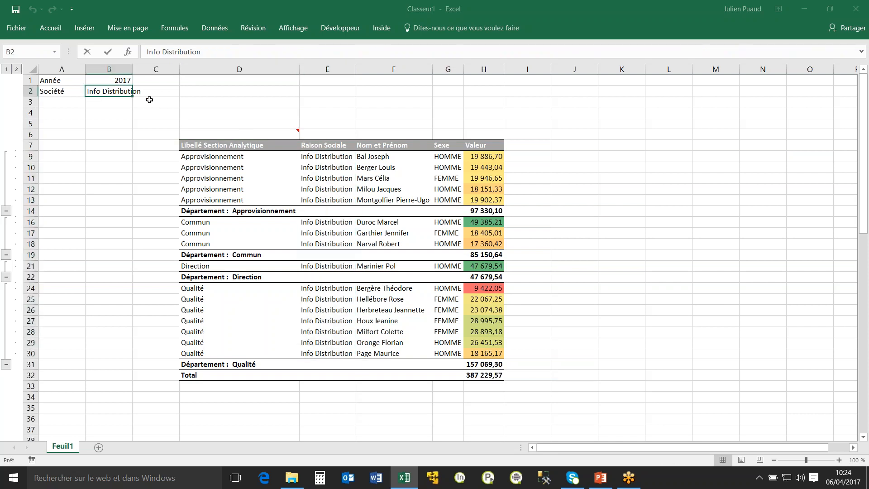
pyautogui.write('*')
pyautogui.press('Return')
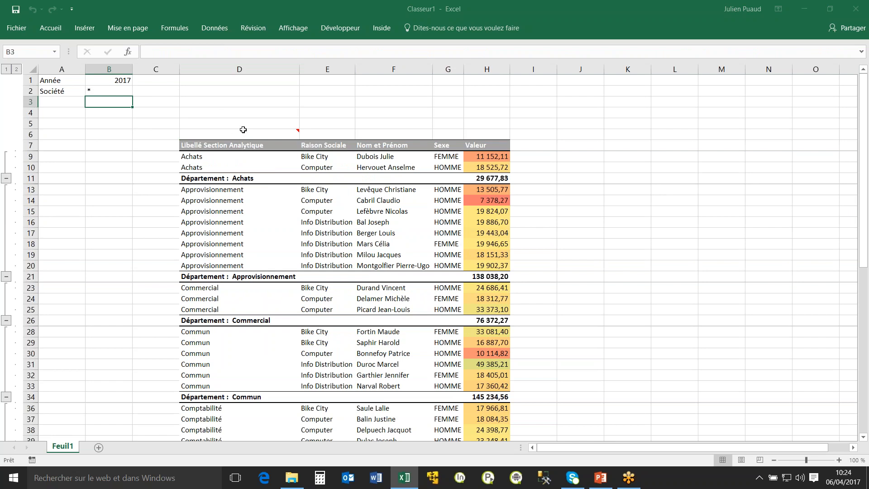
# Switch the list's format option to Format Office in the list assistant and regenerate the list as an Excel table.
pyautogui.click(214, 133)
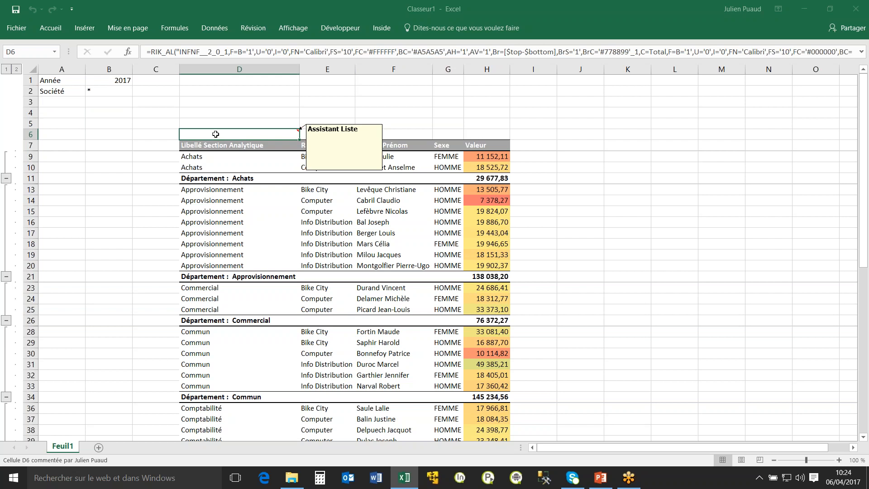
pyautogui.moveTo(240, 135)
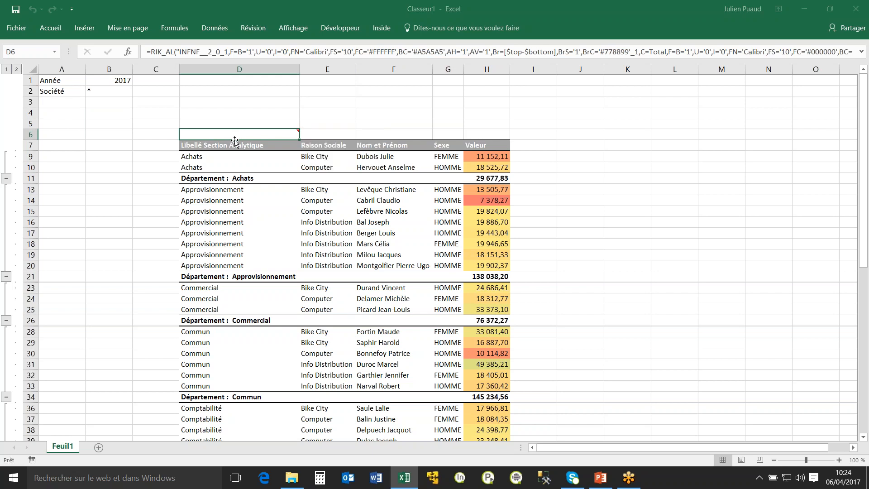
pyautogui.doubleClick(234, 135)
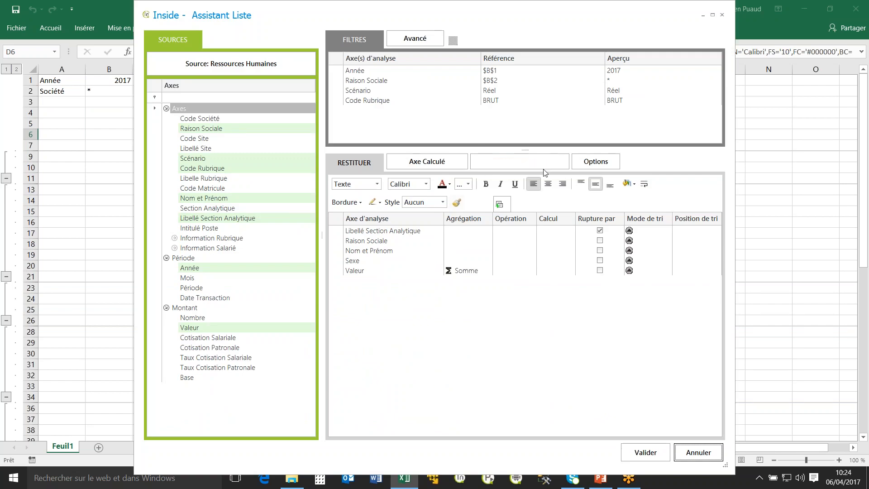
pyautogui.click(588, 161)
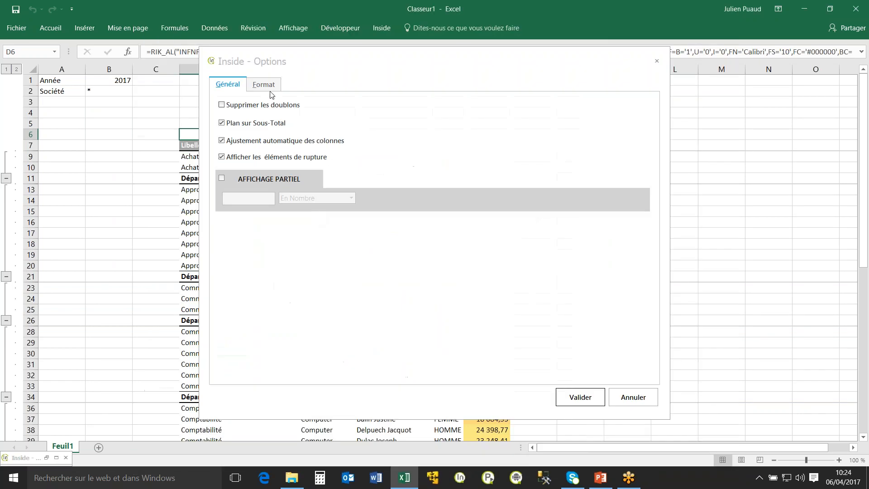
pyautogui.click(266, 84)
pyautogui.click(290, 99)
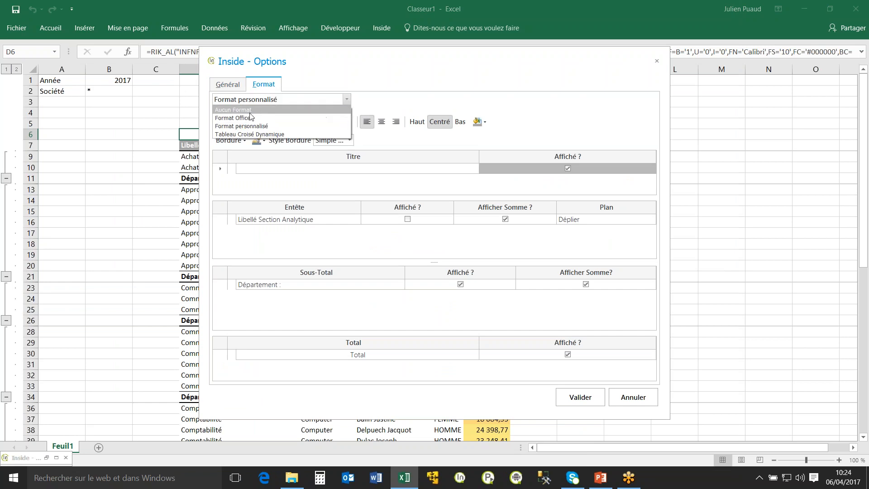
pyautogui.click(243, 116)
pyautogui.click(590, 398)
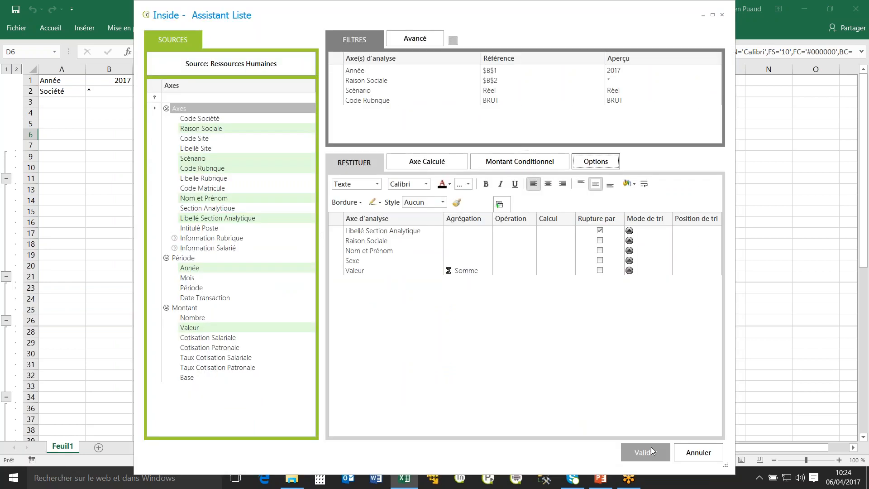
pyautogui.click(645, 453)
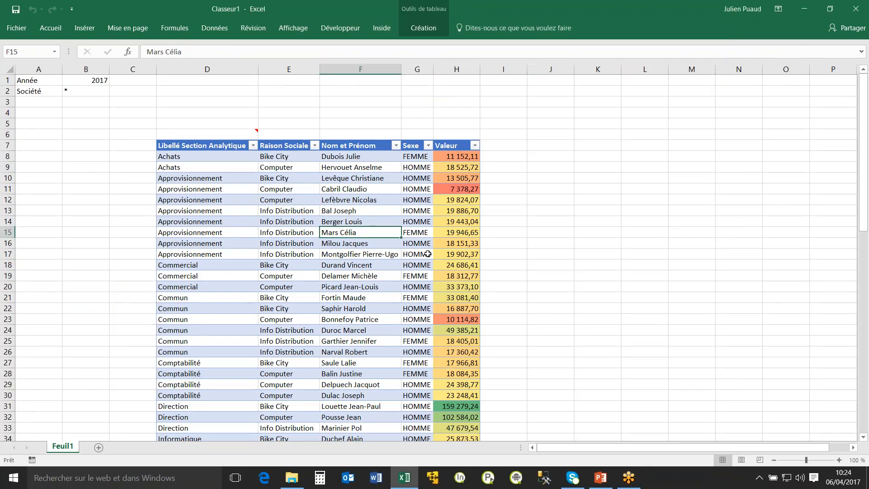
# Apply the black table style with grey bands to the list table and turn off its banded rows.
pyautogui.click(455, 178)
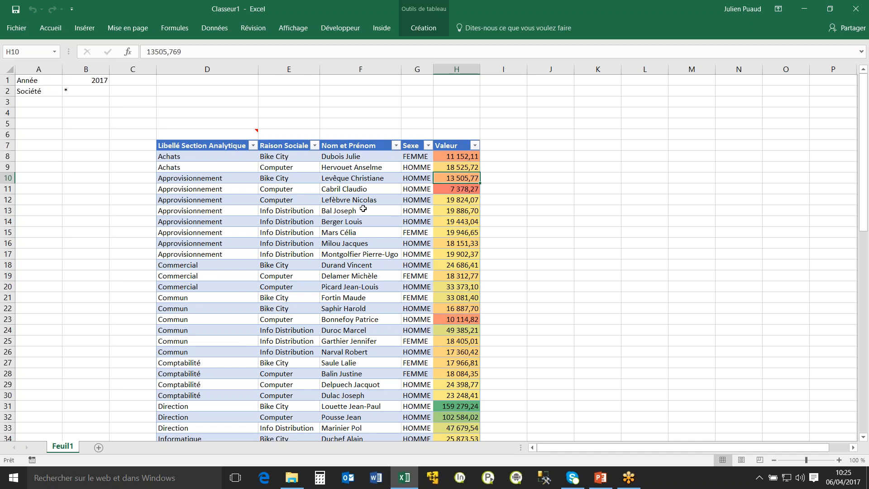
pyautogui.click(422, 29)
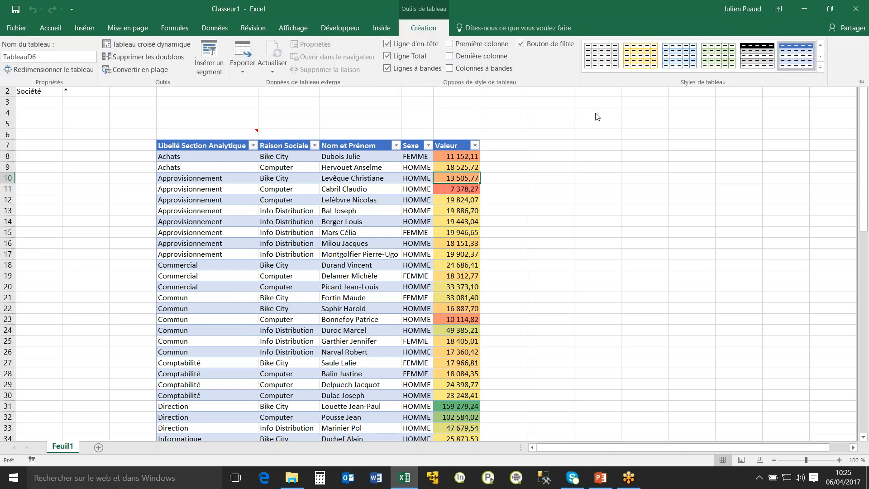
pyautogui.click(787, 120)
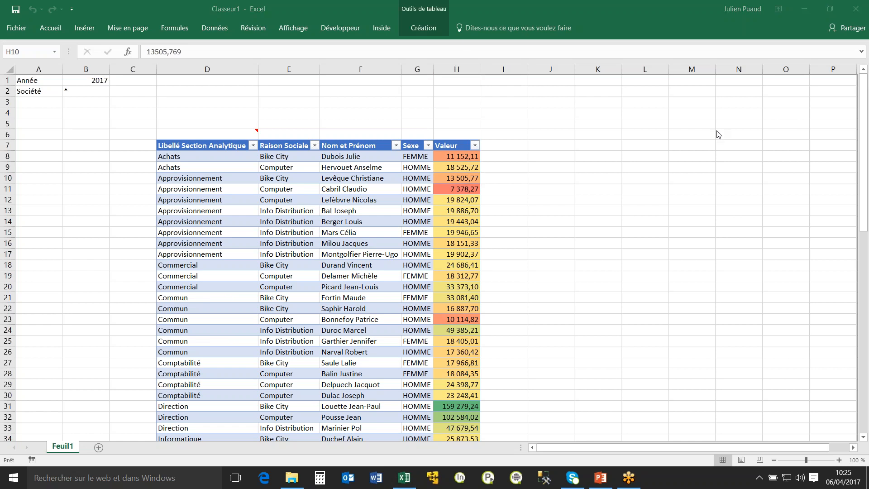
pyautogui.click(422, 28)
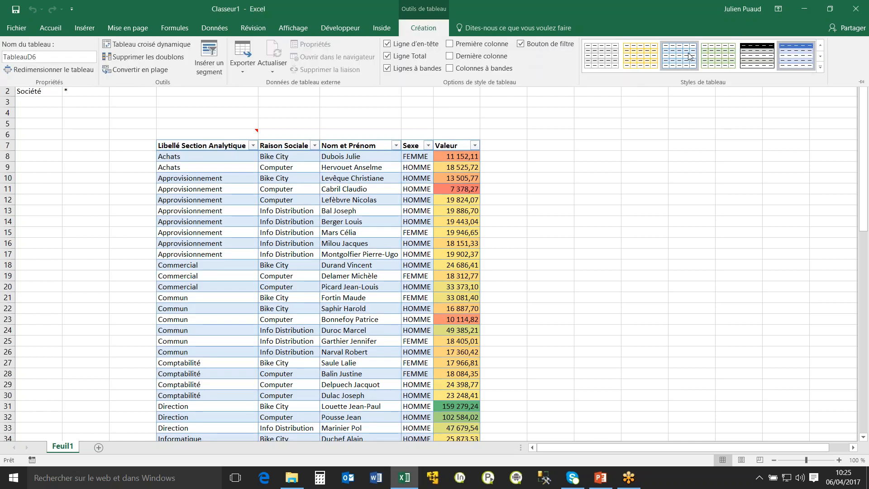
pyautogui.click(747, 61)
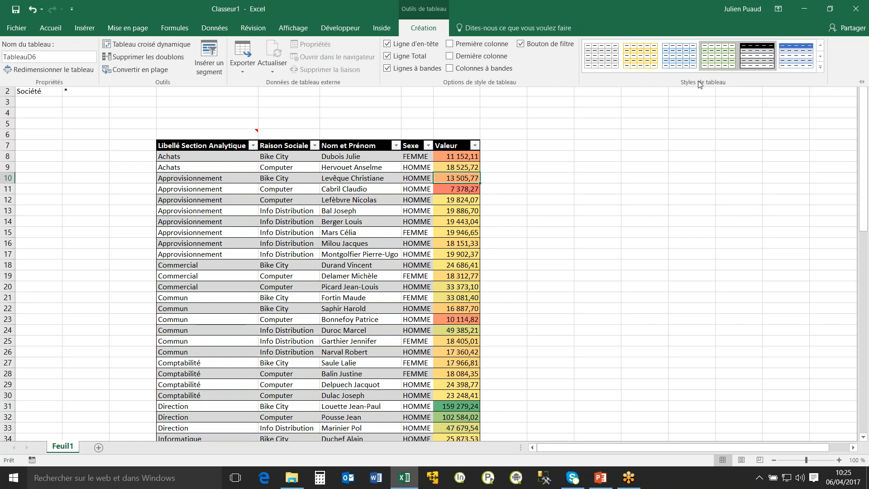
pyautogui.click(389, 68)
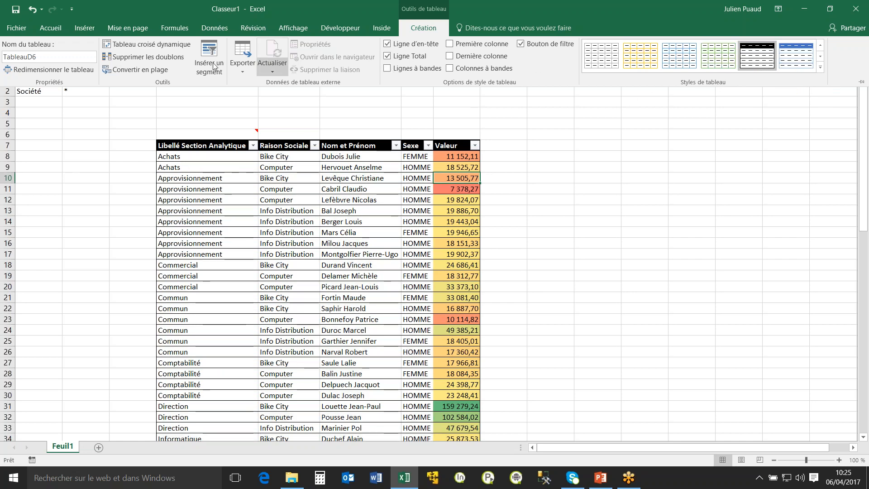
# Set the Société parameter in cell B2 to Info Distribution from its filter values and check the regenerated table's style options.
pyautogui.click(88, 92)
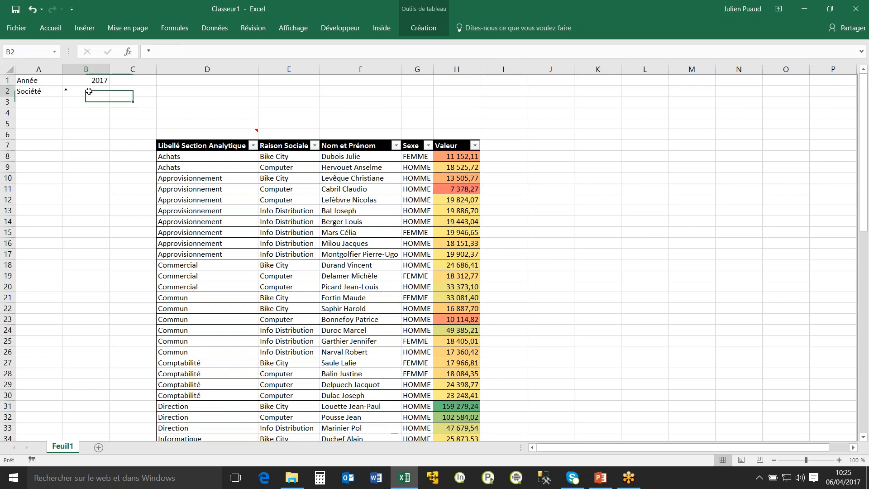
pyautogui.doubleClick(88, 89)
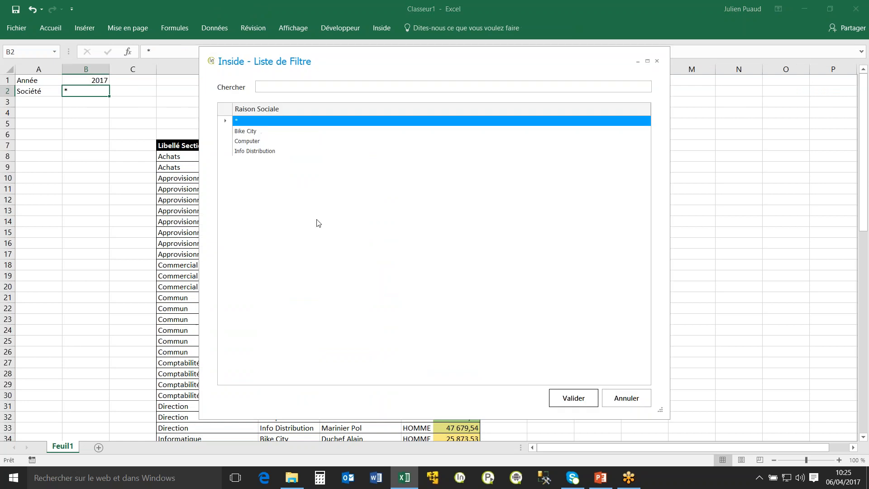
pyautogui.click(248, 152)
pyautogui.click(558, 395)
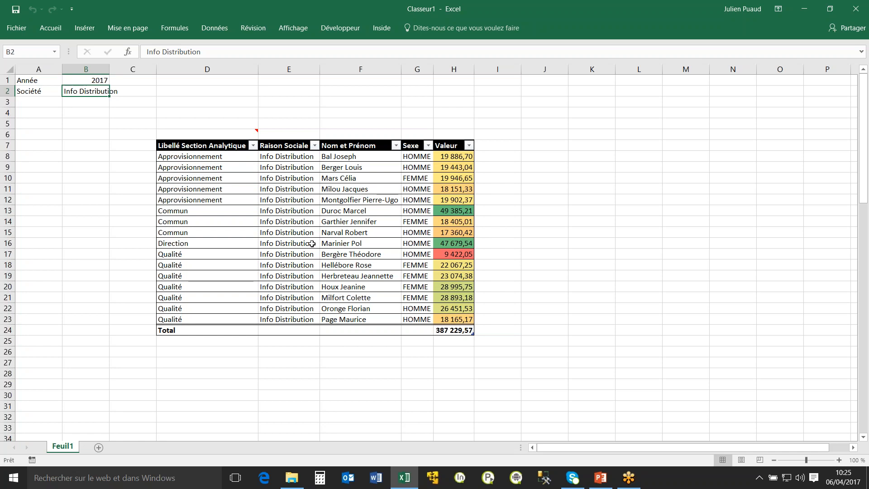
pyautogui.click(380, 177)
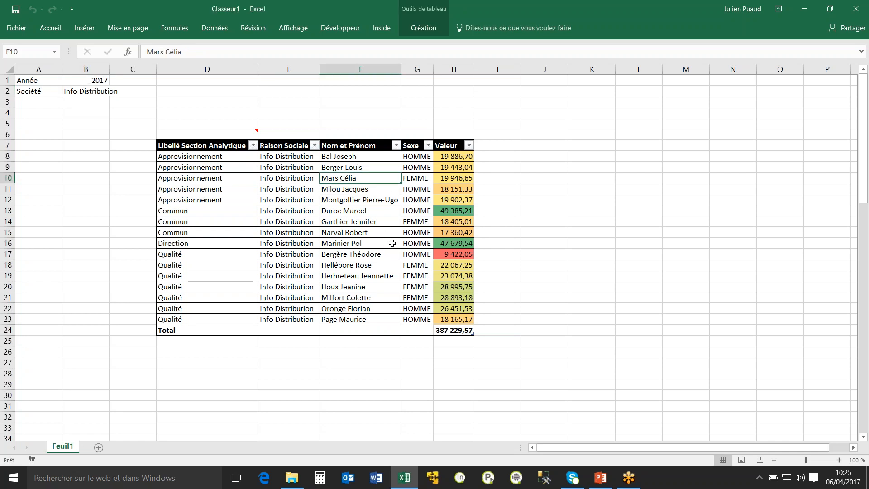
pyautogui.click(423, 28)
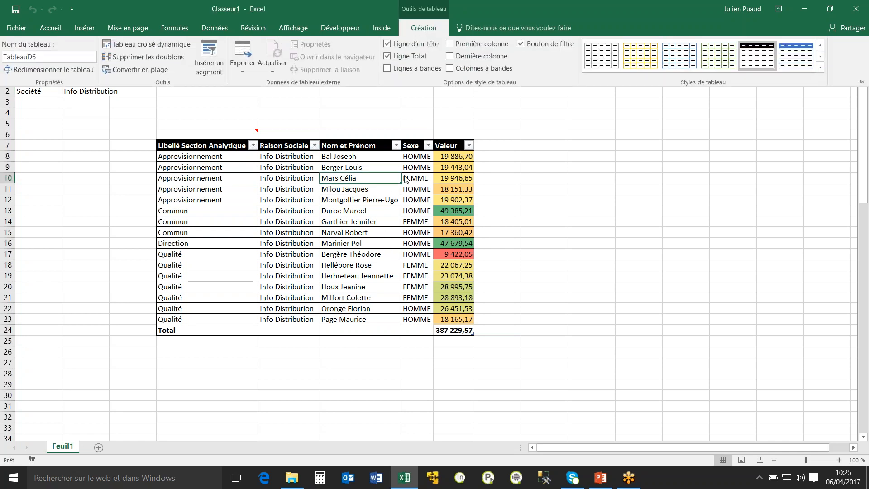
pyautogui.click(189, 171)
pyautogui.click(404, 164)
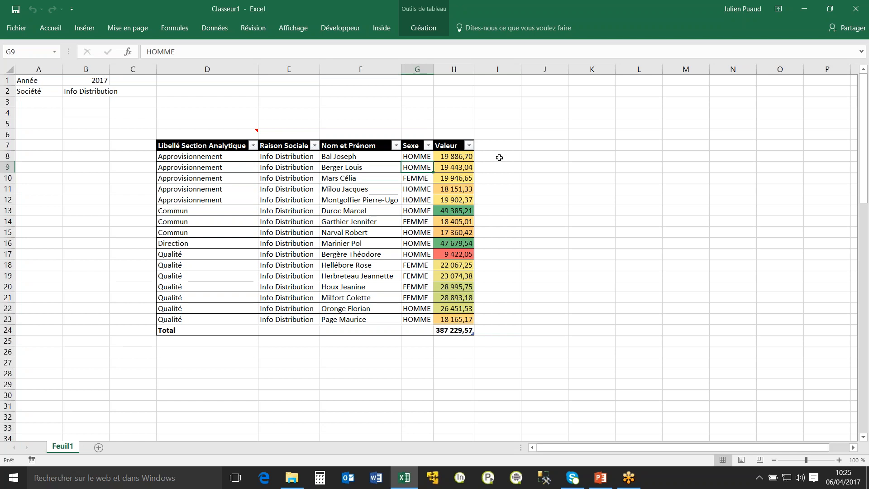
pyautogui.click(499, 157)
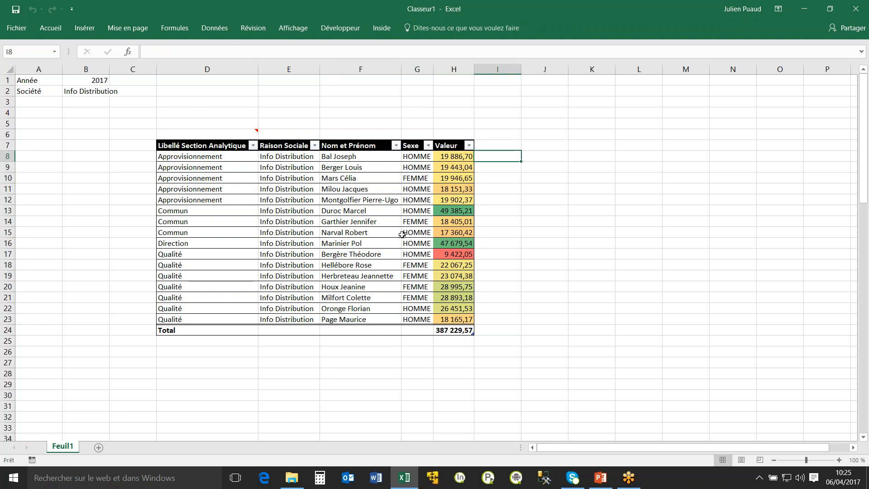
# Remove Raison Sociale from the list's output columns and regenerate the list.
pyautogui.doubleClick(254, 133)
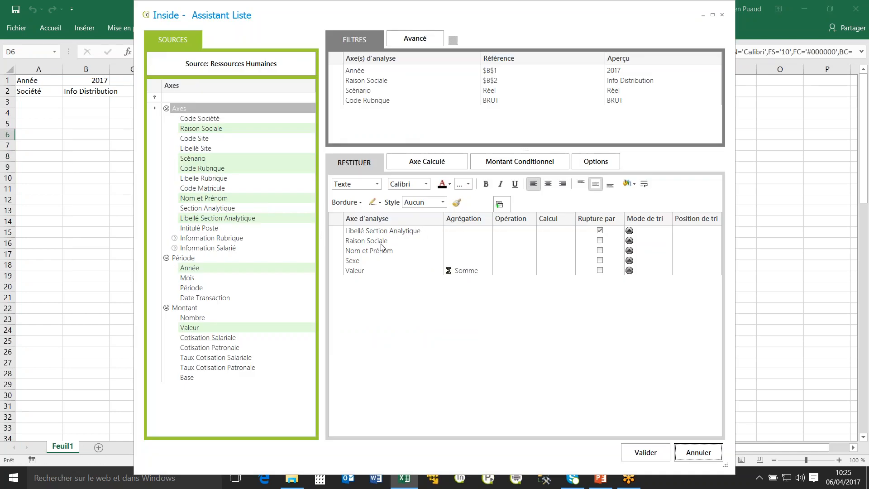
pyautogui.moveTo(381, 244); pyautogui.dragTo(256, 241)
pyautogui.click(641, 445)
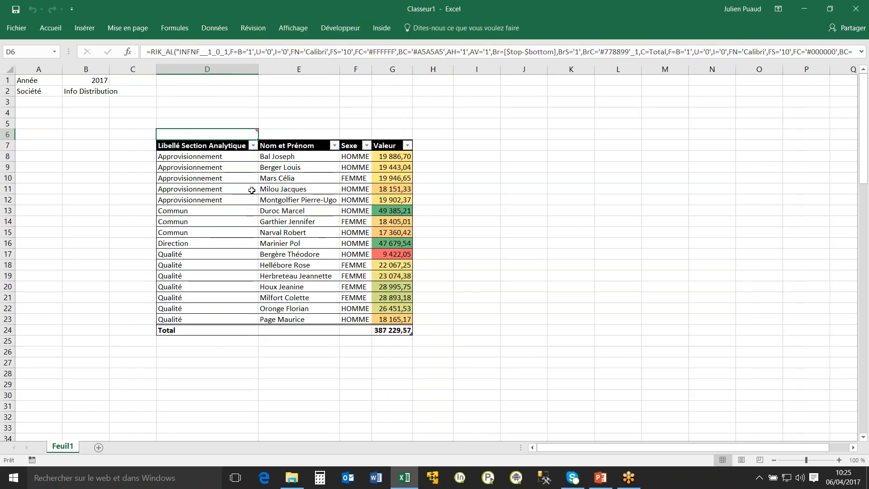
pyautogui.click(184, 155)
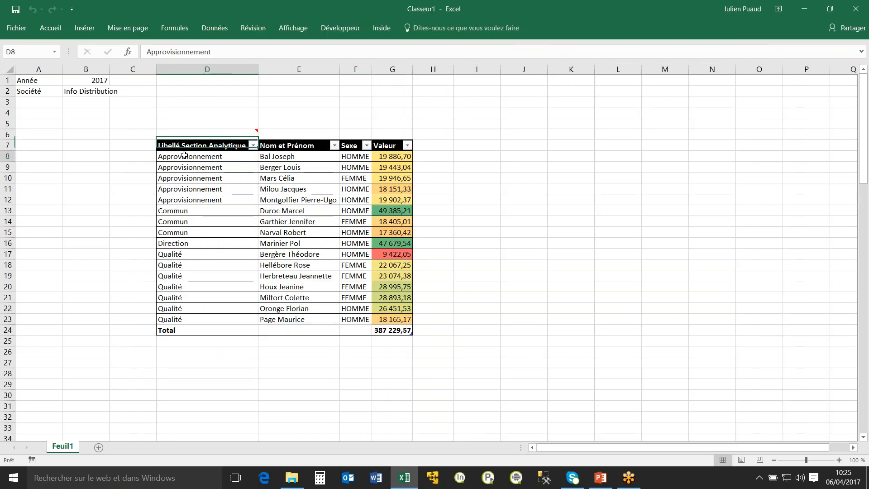
pyautogui.click(422, 153)
# Remove the Nom et Prénom and Sexe output columns and regenerate the list with one row per department.
pyautogui.click(214, 134)
pyautogui.doubleClick(214, 134)
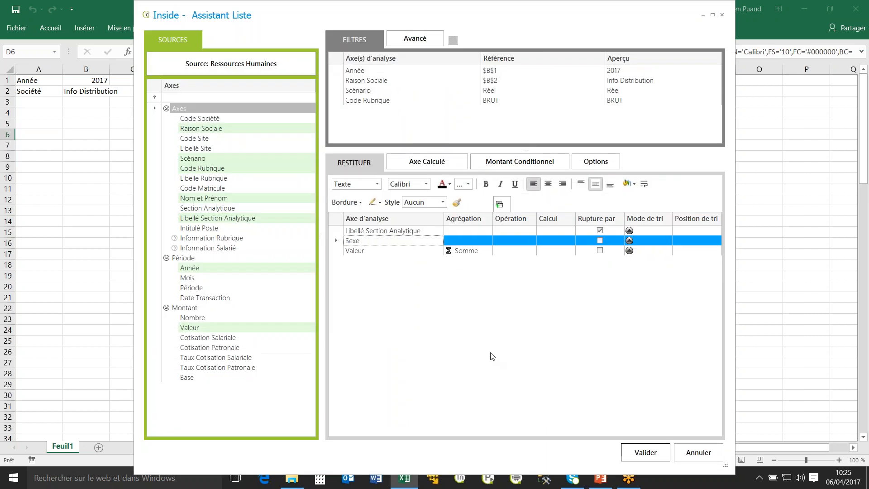
pyautogui.moveTo(365, 242); pyautogui.dragTo(306, 249)
pyautogui.click(640, 452)
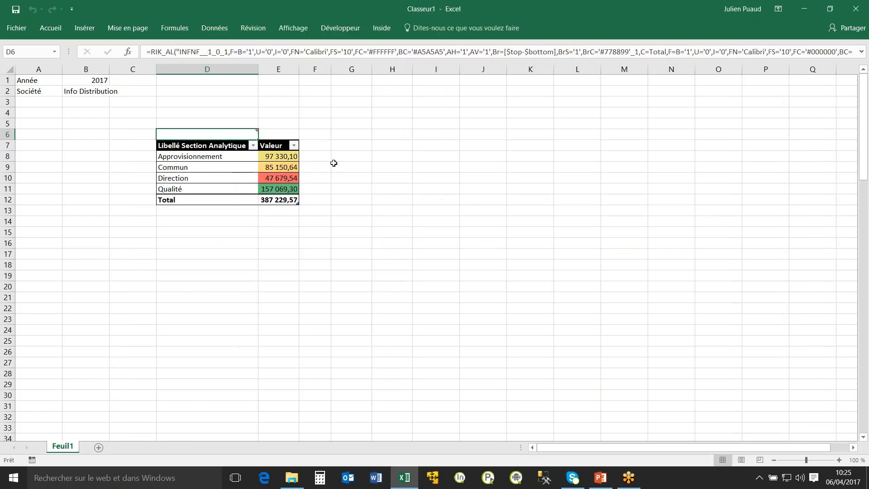
pyautogui.write('=[@Valeur')
pyautogui.press('Left')
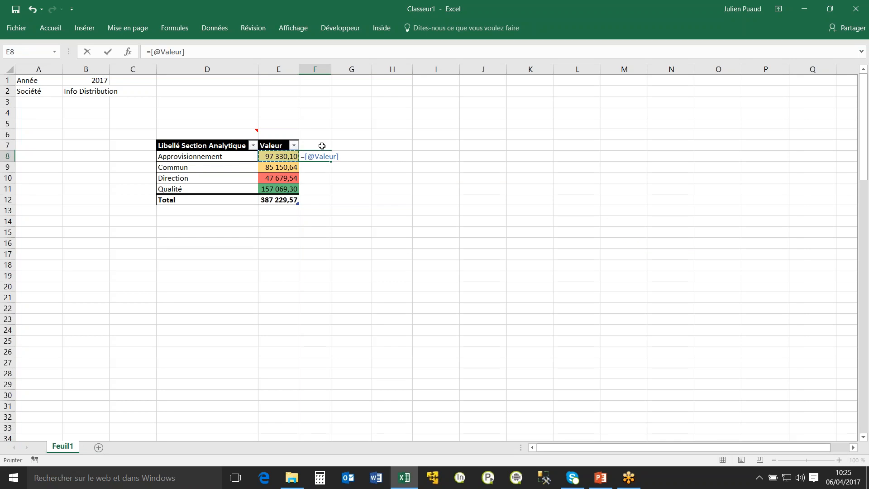
pyautogui.write('/')
pyautogui.click(281, 200)
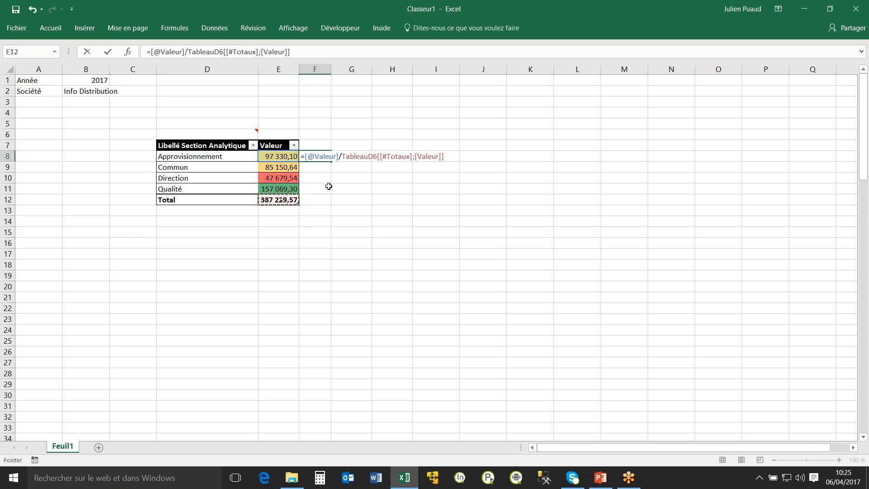
pyautogui.press('Return')
# Format cells F8:F11 as percentages and add blue gradient data bars to them.
pyautogui.moveTo(317, 157); pyautogui.dragTo(316, 189)
pyautogui.click(50, 29)
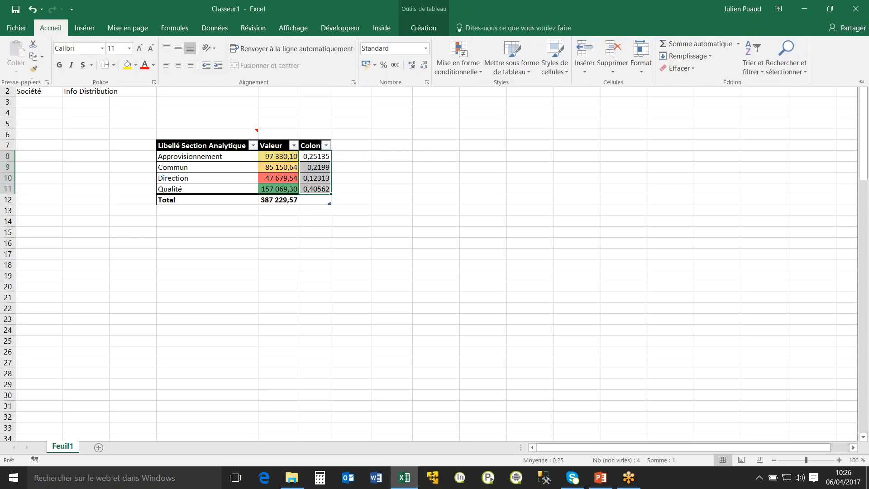
pyautogui.click(384, 65)
pyautogui.click(455, 56)
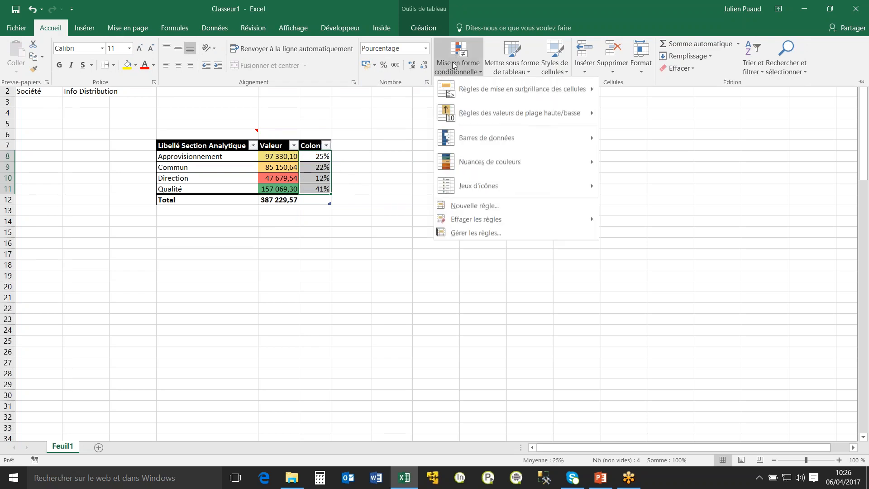
pyautogui.moveTo(481, 143)
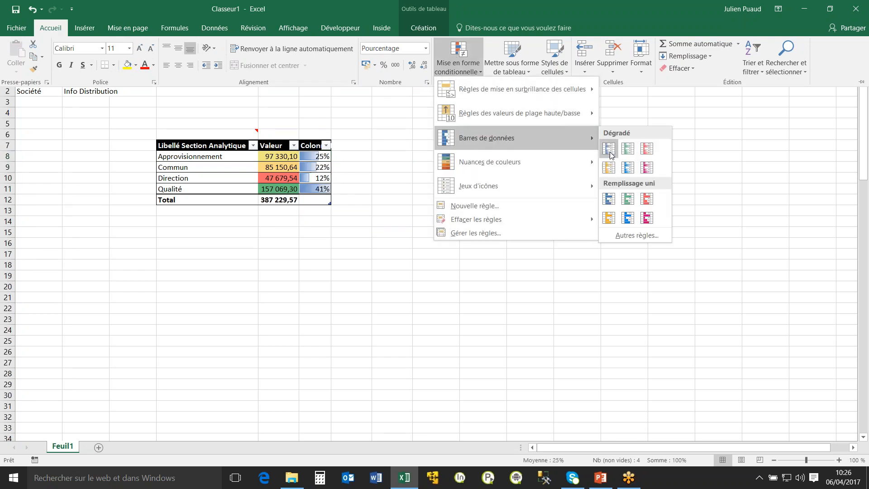
pyautogui.click(609, 150)
pyautogui.click(413, 179)
# Rename the calculated column's header in cell F7 as Poid.
pyautogui.click(315, 146)
pyautogui.doubleClick(174, 53)
pyautogui.write('Pi')
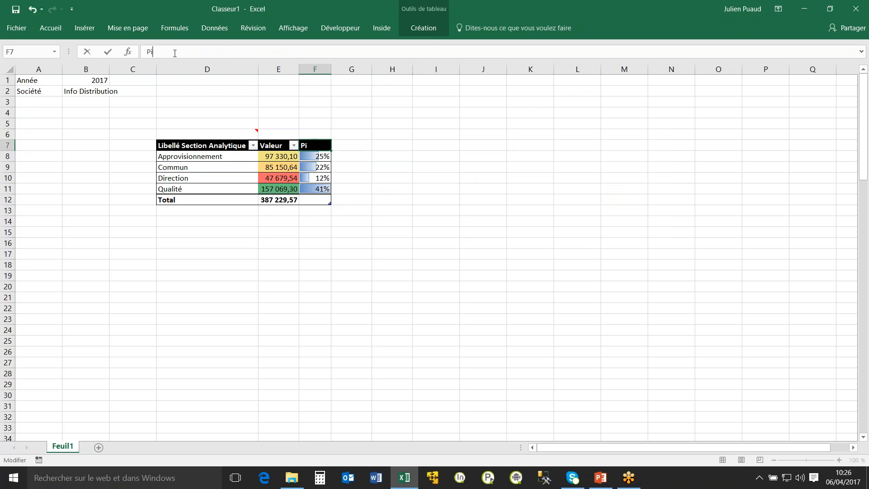
pyautogui.write('oid')
pyautogui.press('Return')
pyautogui.click(405, 157)
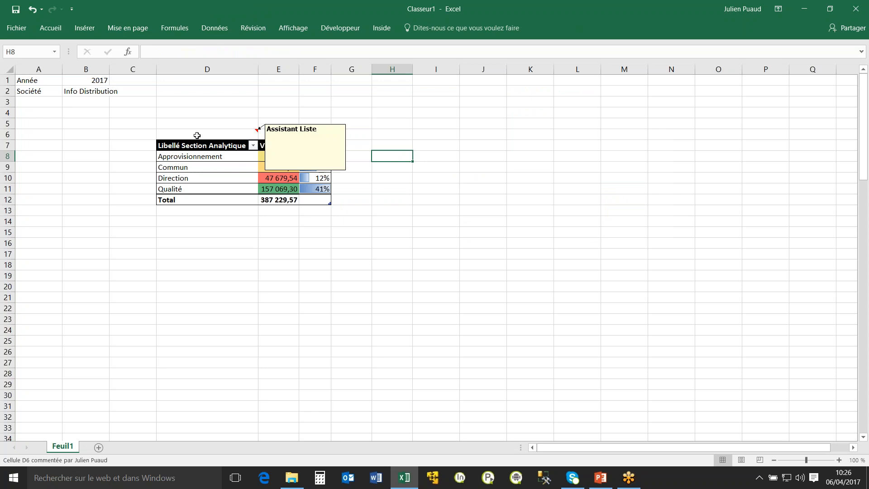
# Set the Société parameter in cell B2 to * to recalculate the department table for all companies.
pyautogui.click(199, 135)
pyautogui.click(94, 93)
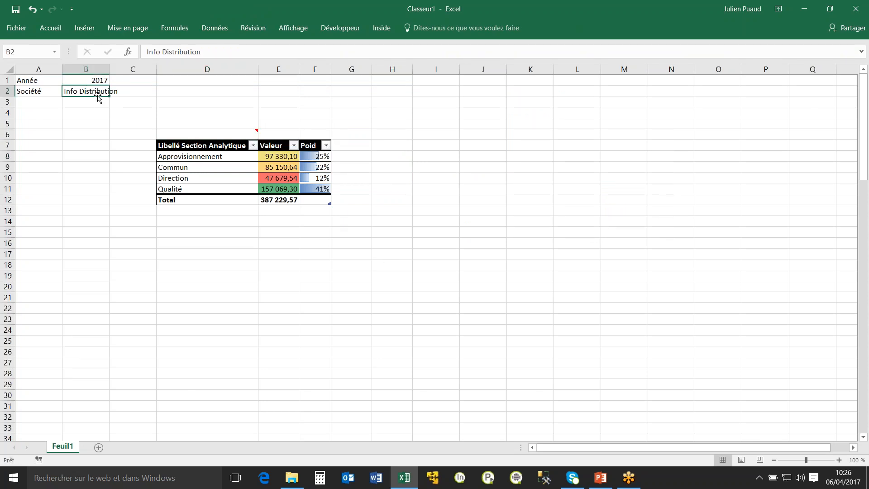
pyautogui.write('*')
pyautogui.press('Return')
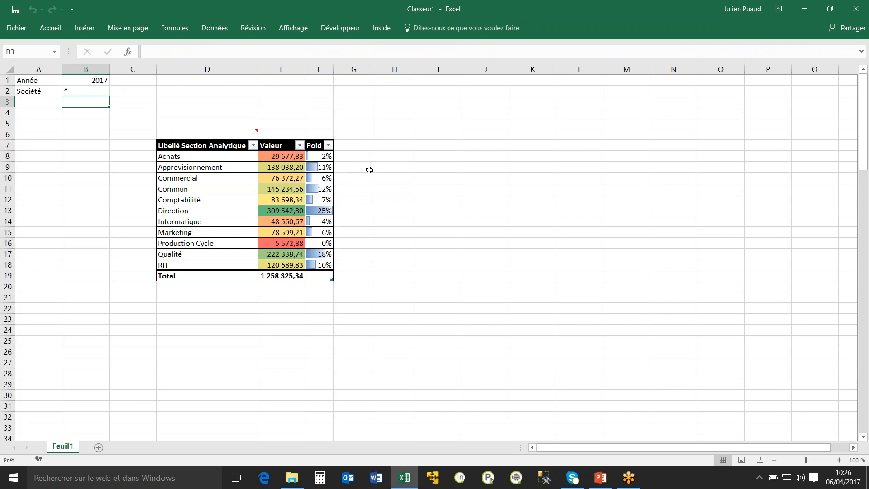
# Reopen the list assistant for cell D6 and add Nom et Prénom and Sexe between Libellé Section Analytique and Valeur.
pyautogui.click(228, 135)
pyautogui.click(303, 155)
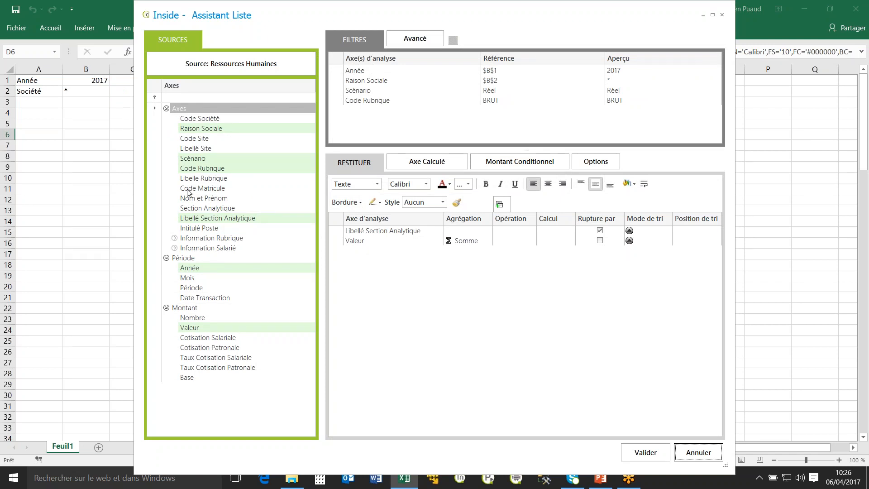
pyautogui.moveTo(209, 199); pyautogui.dragTo(364, 245)
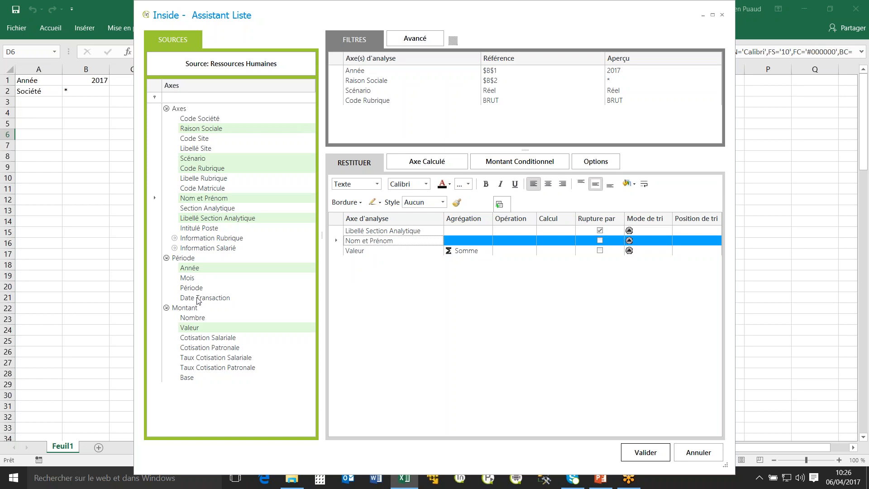
pyautogui.click(174, 248)
pyautogui.click(183, 258)
pyautogui.moveTo(203, 268); pyautogui.dragTo(358, 255)
# Set the list's output format to Tableau Croisé Dynamique and validate the list to generate it.
pyautogui.click(596, 162)
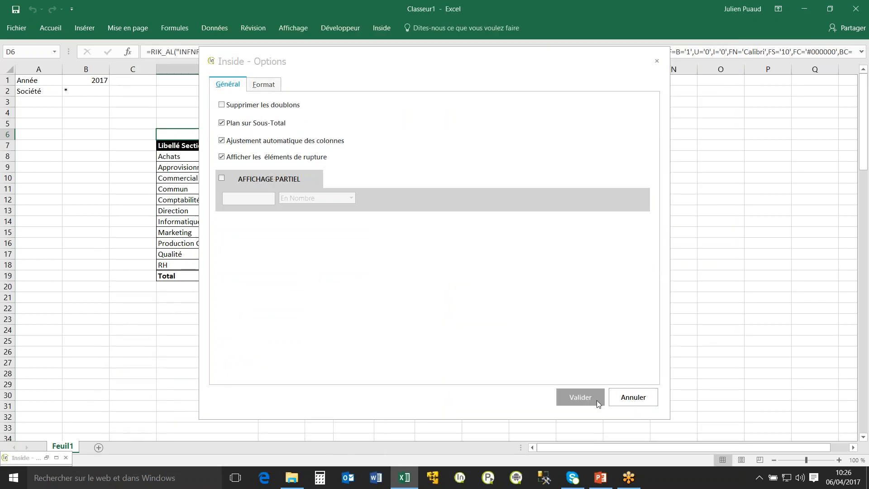
pyautogui.click(262, 85)
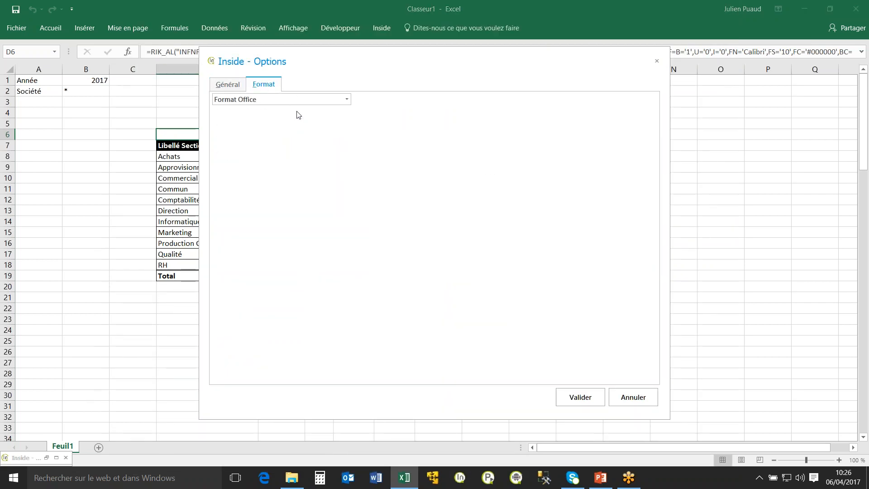
pyautogui.click(295, 100)
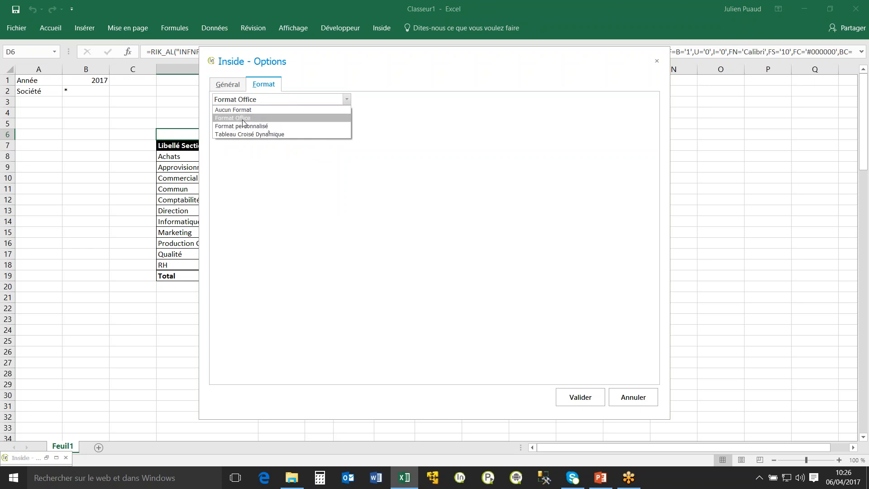
pyautogui.click(236, 136)
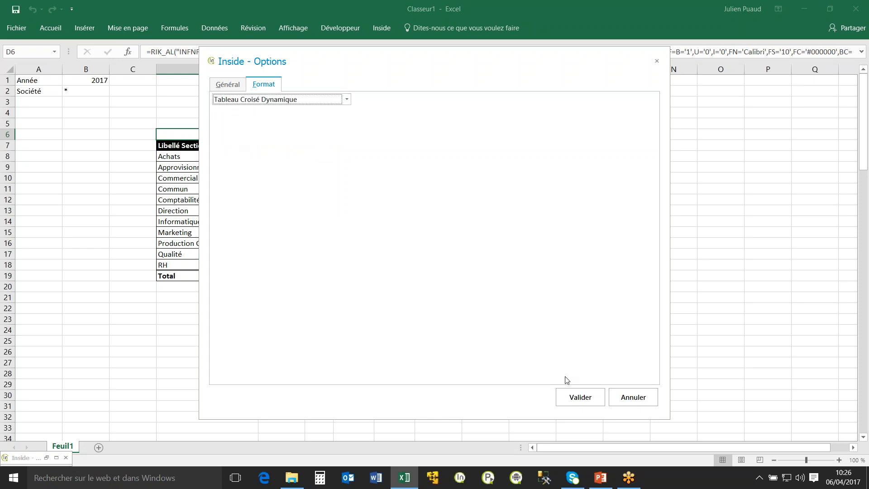
pyautogui.click(584, 396)
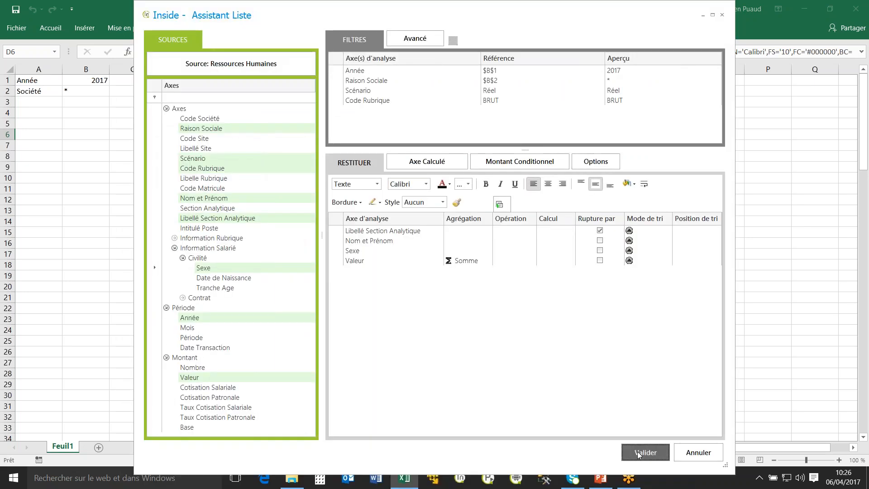
pyautogui.click(645, 452)
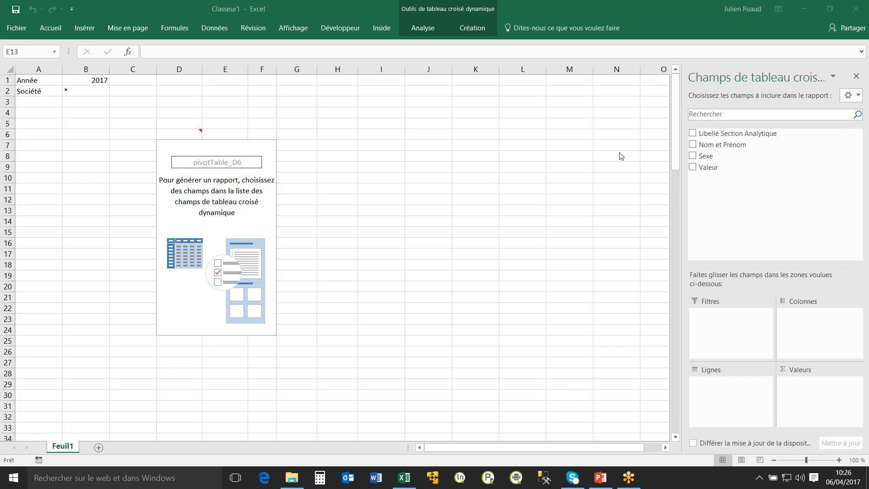
# Lay out the pivot table with Libellé Section Analytique and Nom et Prénom as rows, Sexe as columns and Valeur as values.
pyautogui.click(729, 137)
pyautogui.moveTo(713, 134); pyautogui.dragTo(741, 393)
pyautogui.moveTo(718, 146); pyautogui.dragTo(806, 317)
pyautogui.moveTo(714, 168); pyautogui.dragTo(805, 388)
pyautogui.click(365, 234)
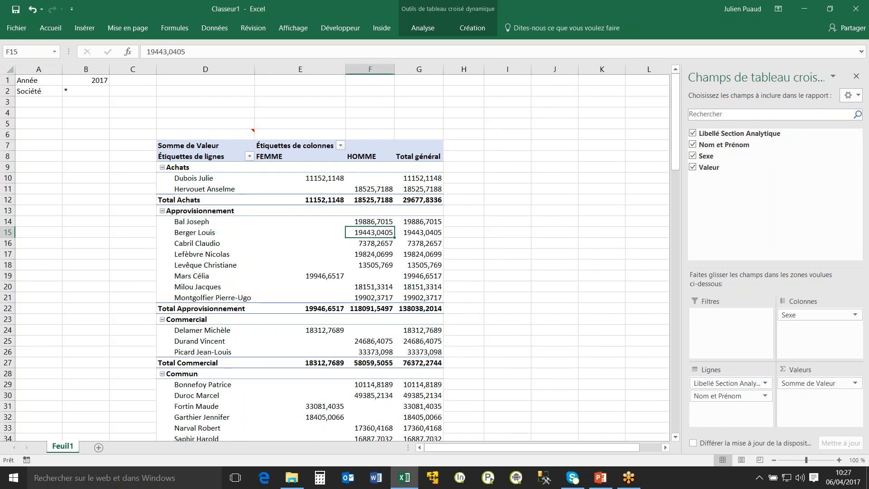
# Insert slicers for Libellé Section Analytique and Sexe and place them side by side to the right of the pivot table.
pyautogui.click(215, 28)
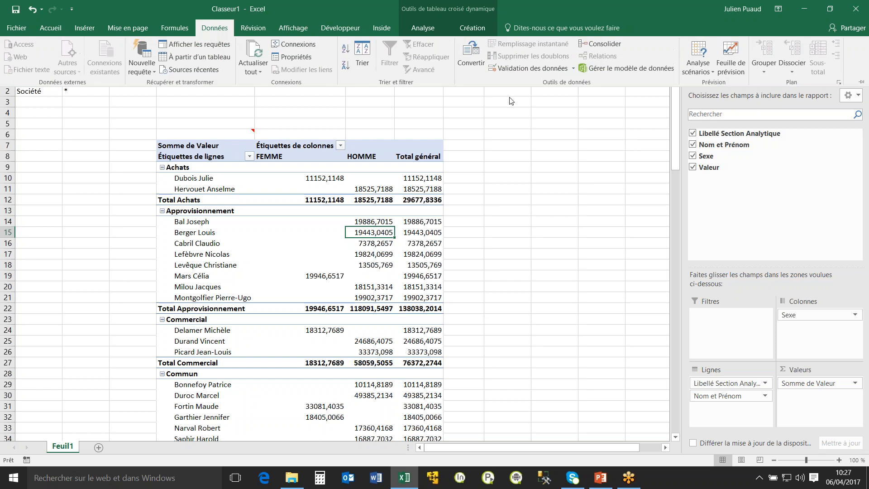
pyautogui.click(80, 28)
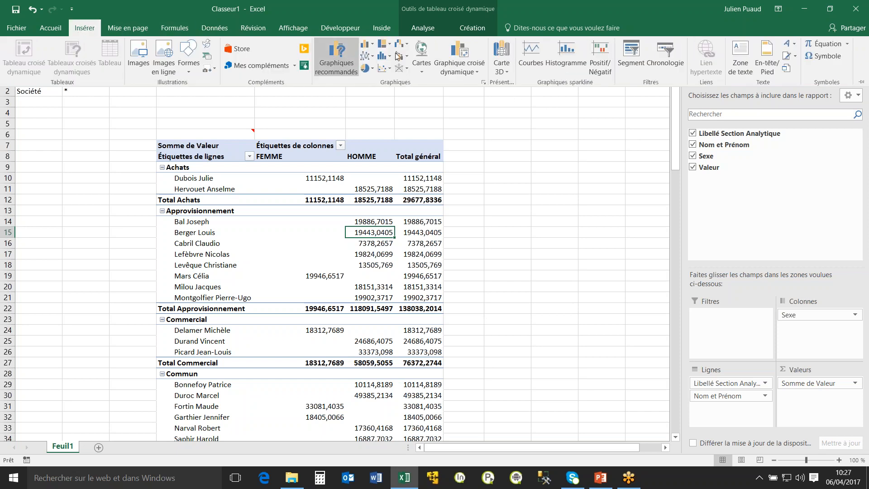
pyautogui.click(631, 52)
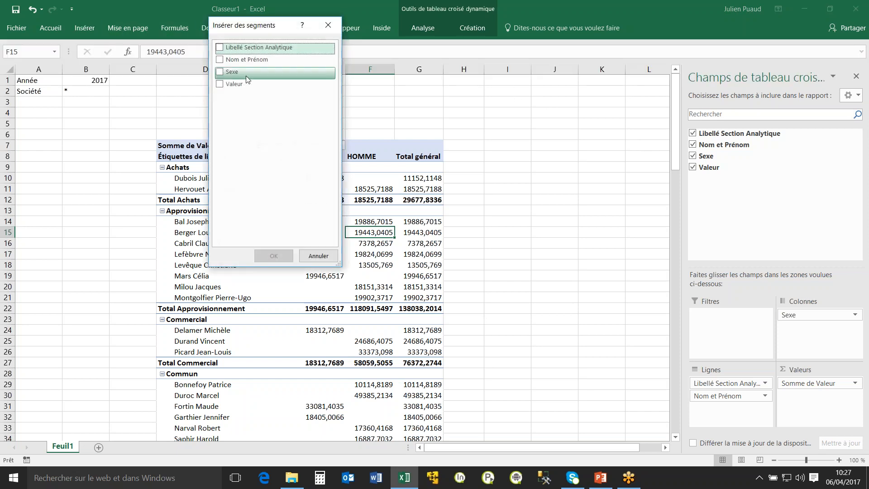
pyautogui.click(219, 47)
pyautogui.click(220, 71)
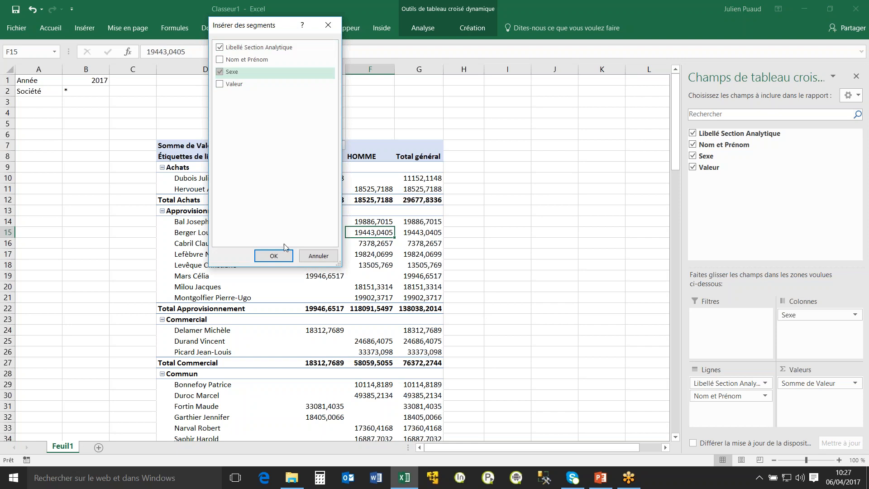
pyautogui.click(273, 256)
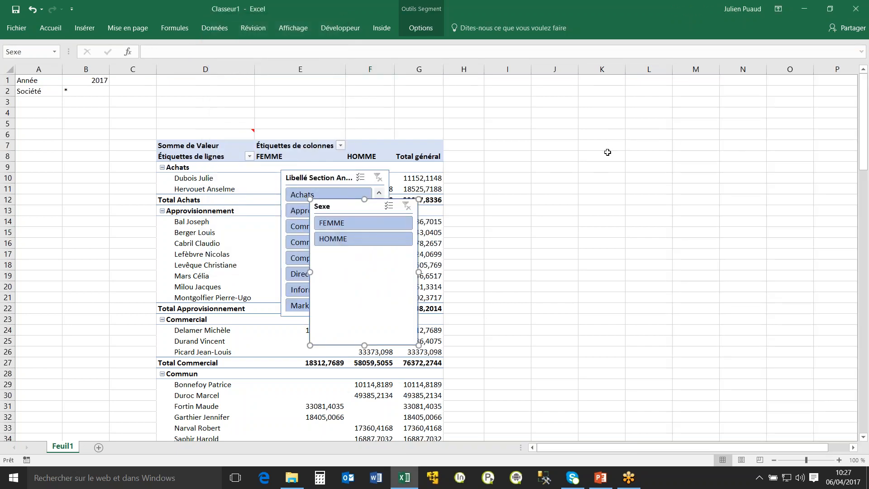
pyautogui.moveTo(349, 208); pyautogui.dragTo(636, 112)
pyautogui.moveTo(306, 177); pyautogui.dragTo(486, 110)
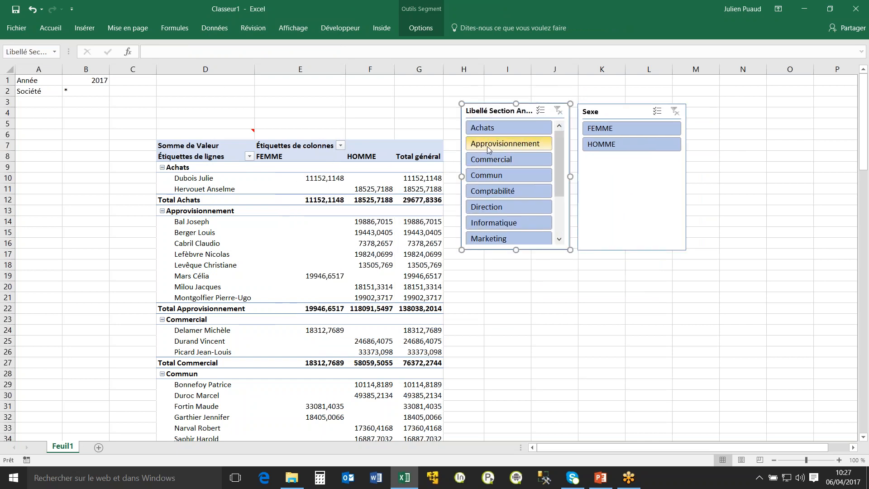
# Filter the pivot table in turn by Achats, Commercial, Comptabilité and Direction with the slicer, and clear the filter.
pyautogui.click(529, 129)
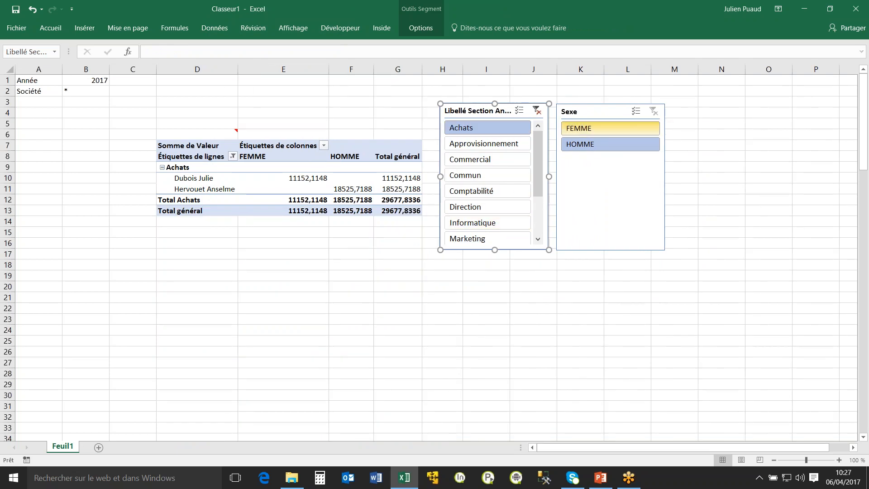
pyautogui.click(497, 158)
pyautogui.click(485, 191)
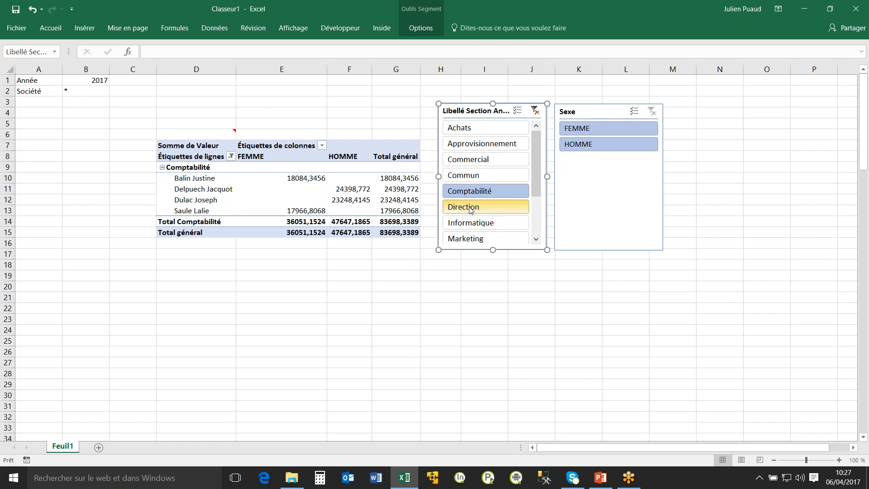
pyautogui.click(486, 206)
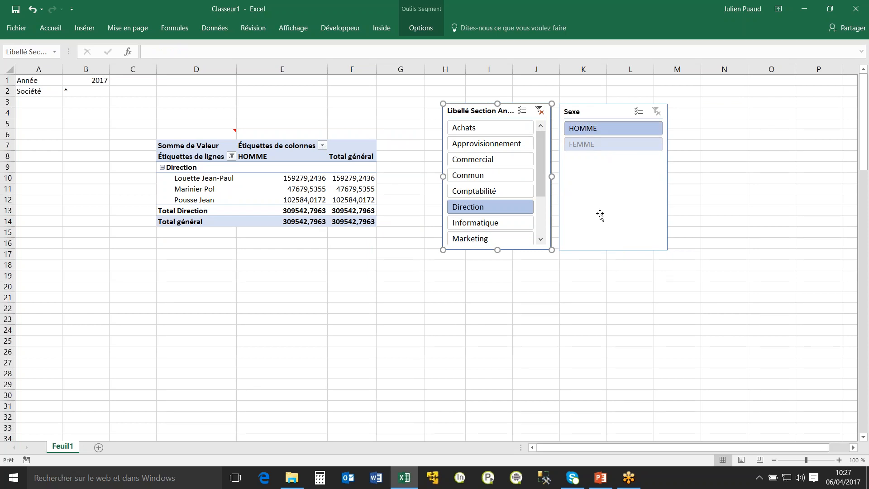
pyautogui.click(538, 110)
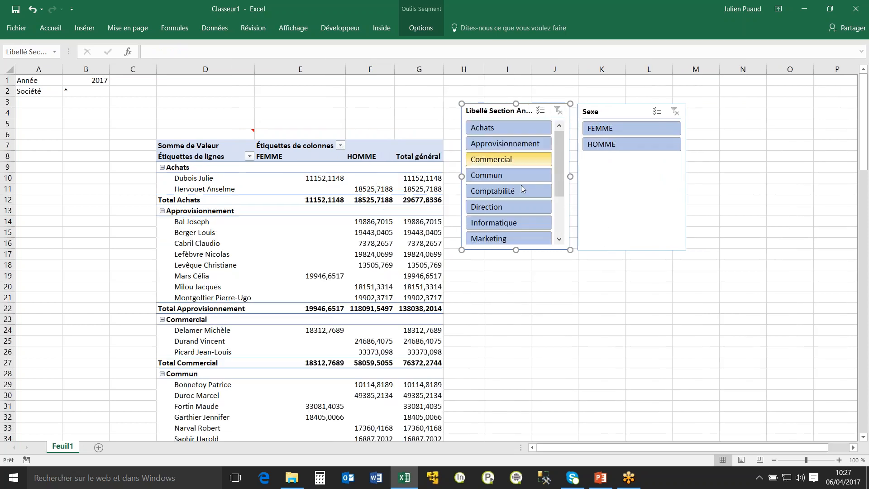
pyautogui.moveTo(397, 275)
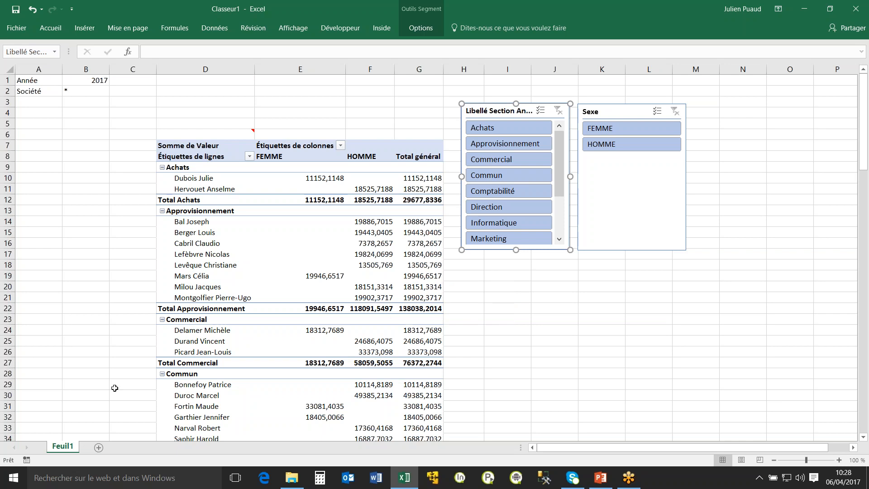
# Reopen the list assistant for cell D6 and set its output format to Aucun Format.
pyautogui.click(86, 134)
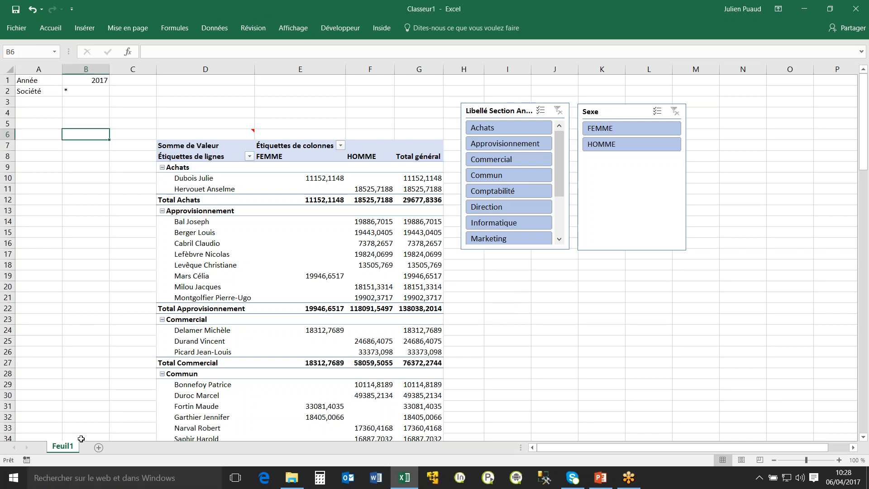
pyautogui.doubleClick(207, 132)
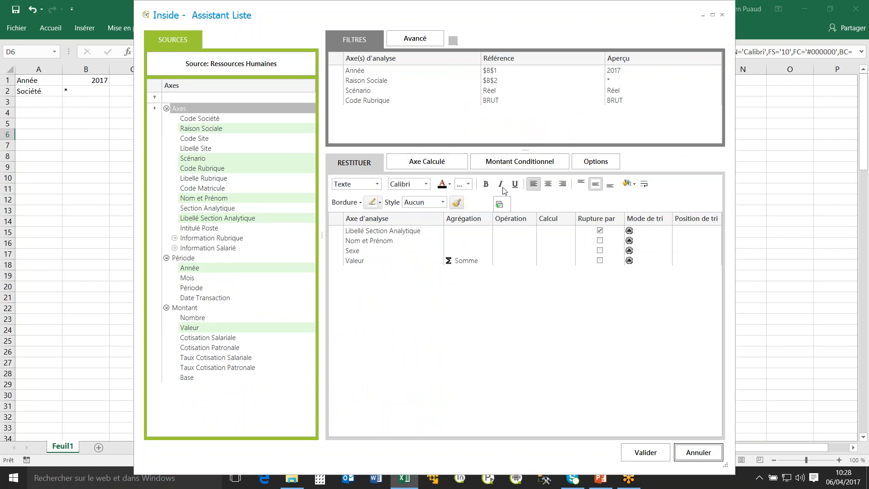
pyautogui.click(610, 166)
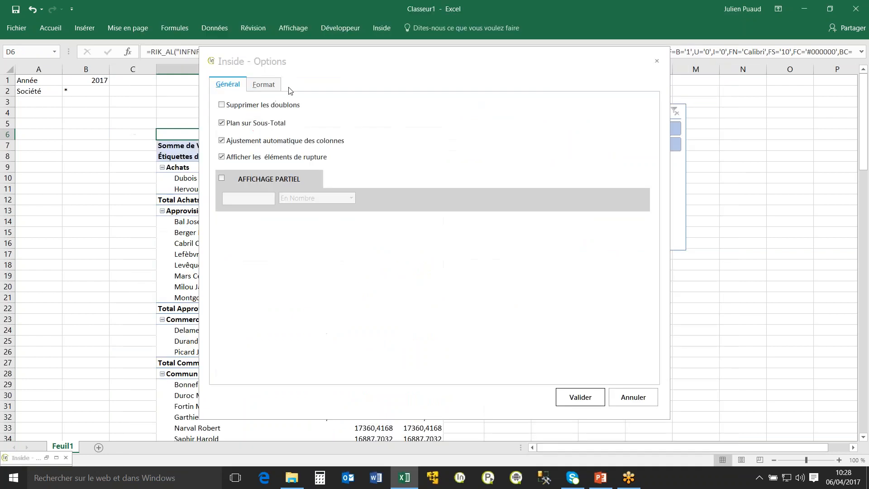
pyautogui.click(263, 85)
pyautogui.click(293, 100)
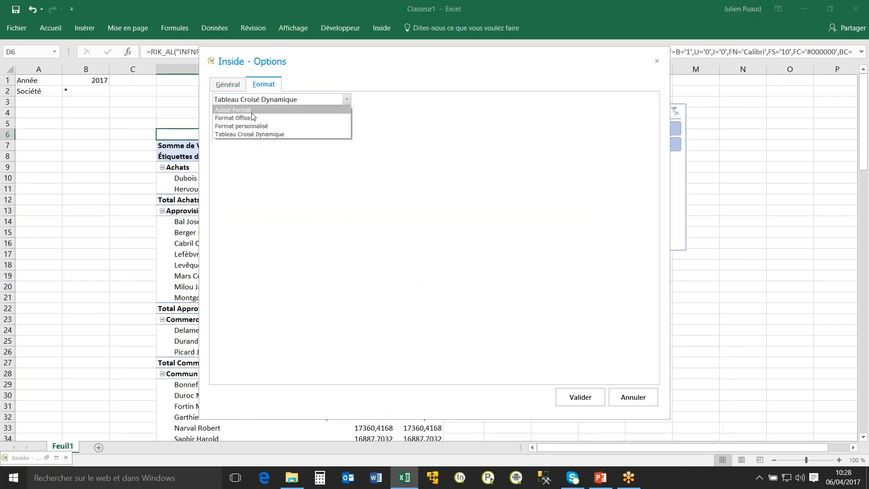
pyautogui.click(244, 109)
pyautogui.click(580, 397)
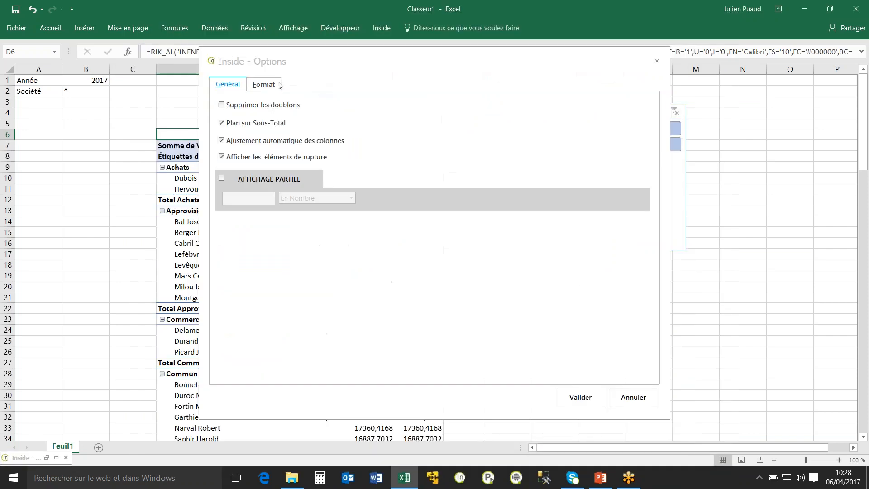
# Set the list's output format to Format personnalisé and validate the list to regenerate the report.
pyautogui.click(264, 84)
pyautogui.click(277, 100)
pyautogui.click(255, 127)
pyautogui.click(578, 398)
pyautogui.click(646, 452)
pyautogui.click(324, 190)
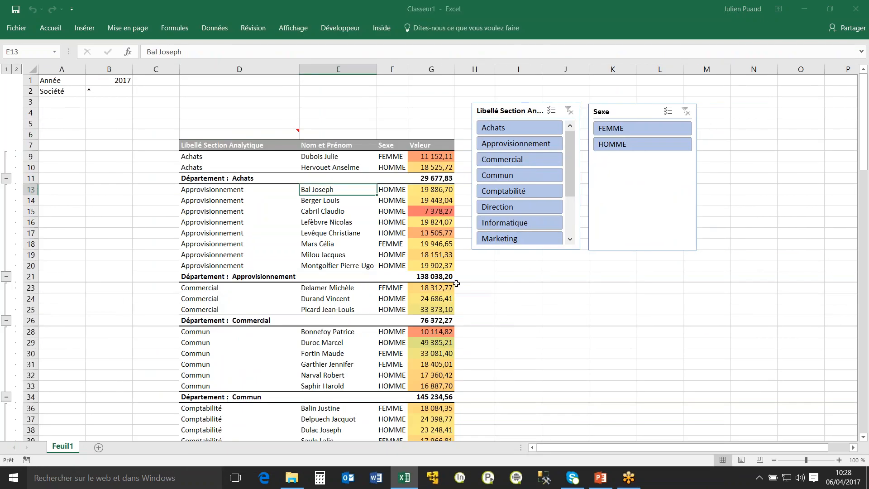
# Delete the Libellé Section Analytique and Sexe slicers from the sheet.
pyautogui.click(516, 144)
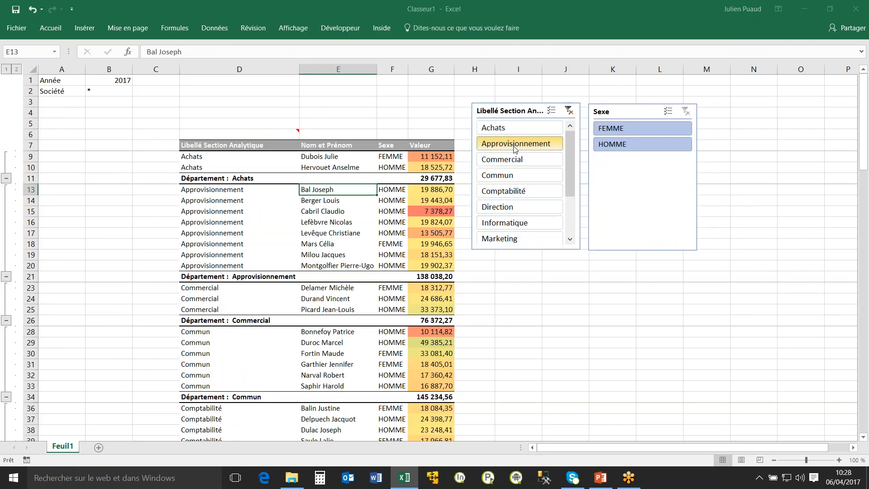
pyautogui.click(489, 113)
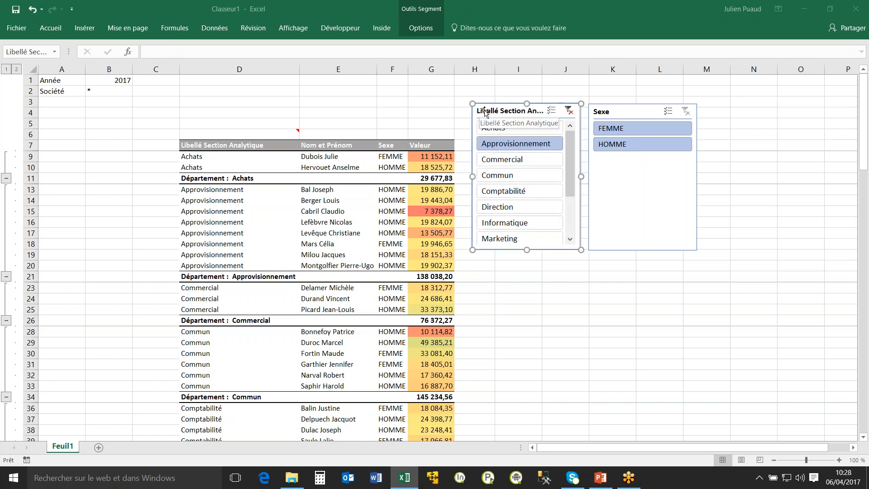
pyautogui.press('Delete')
pyautogui.click(598, 114)
pyautogui.press('Delete')
pyautogui.click(235, 123)
pyautogui.click(108, 90)
pyautogui.click(381, 28)
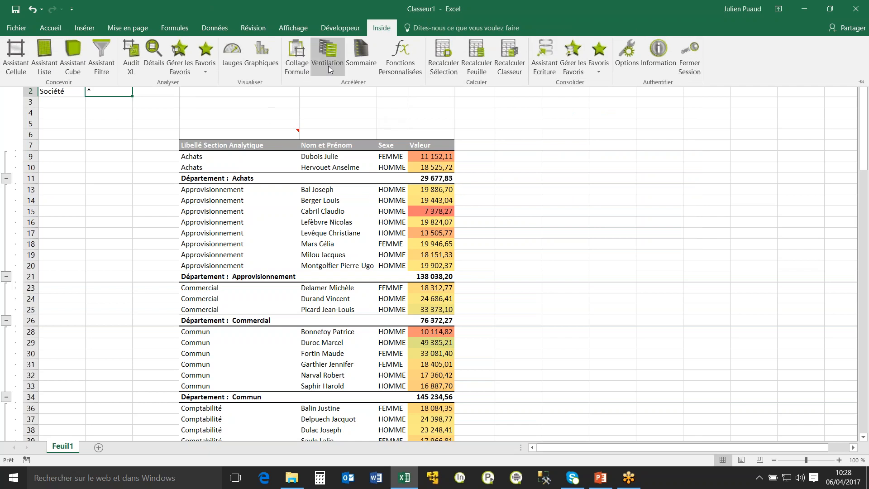
pyautogui.click(143, 218)
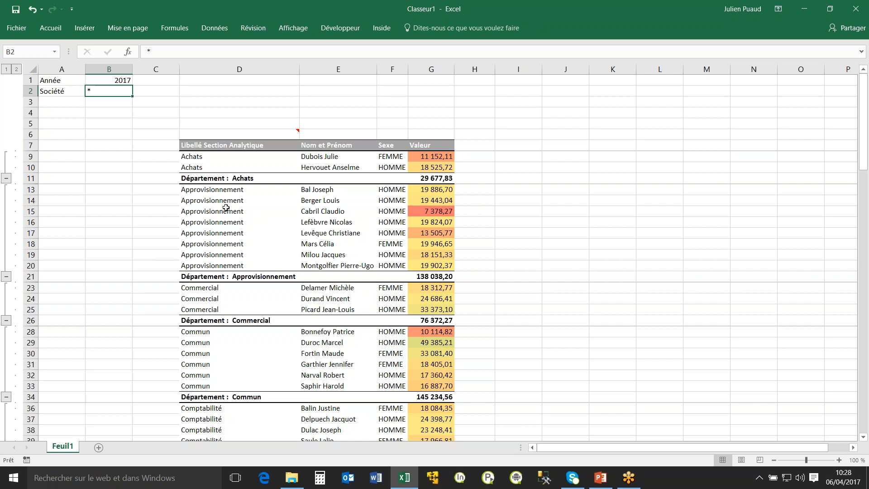
pyautogui.click(267, 211)
# Add Raison Sociale after Libellé Section Analytique in the D6 list and regenerate the report.
pyautogui.doubleClick(224, 135)
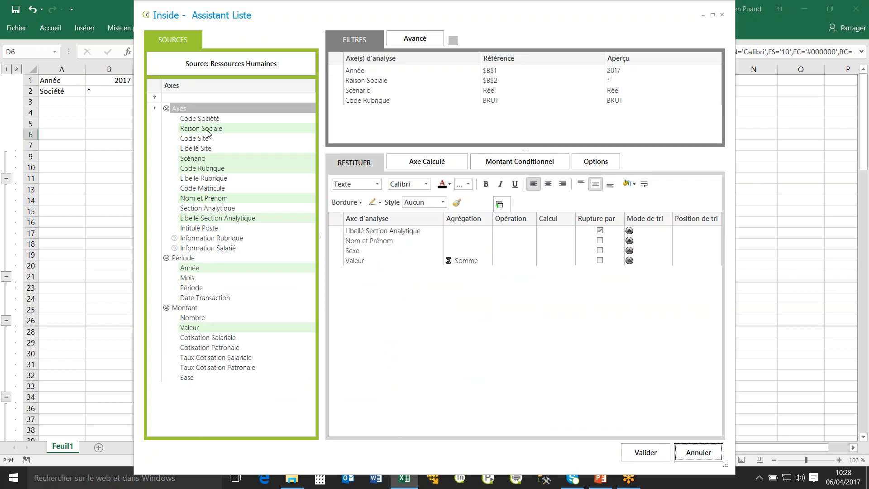
pyautogui.moveTo(207, 132); pyautogui.dragTo(379, 244)
pyautogui.click(650, 454)
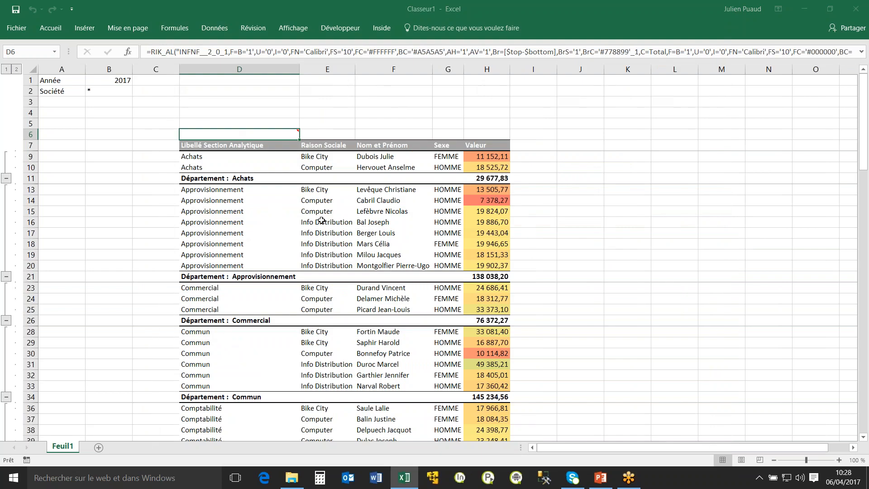
pyautogui.moveTo(321, 212); pyautogui.dragTo(334, 263)
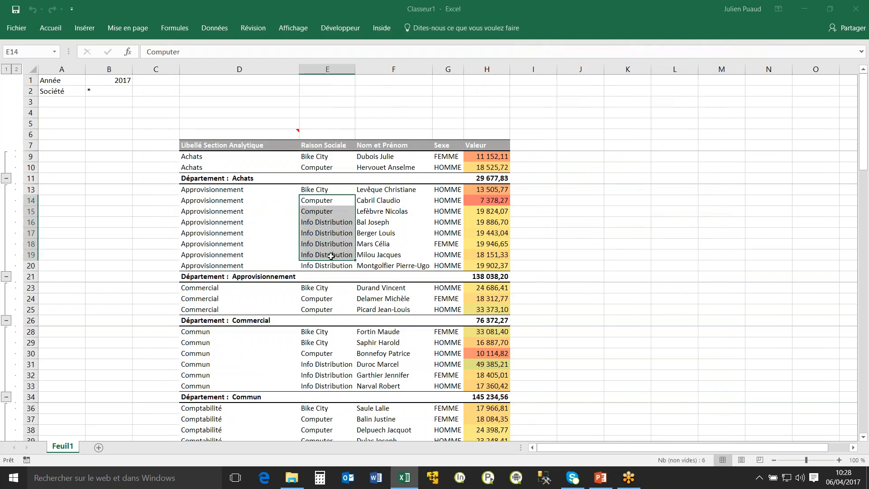
# Split the report into one sheet per company by running Ventilation on the Société parameter in B2.
pyautogui.click(89, 93)
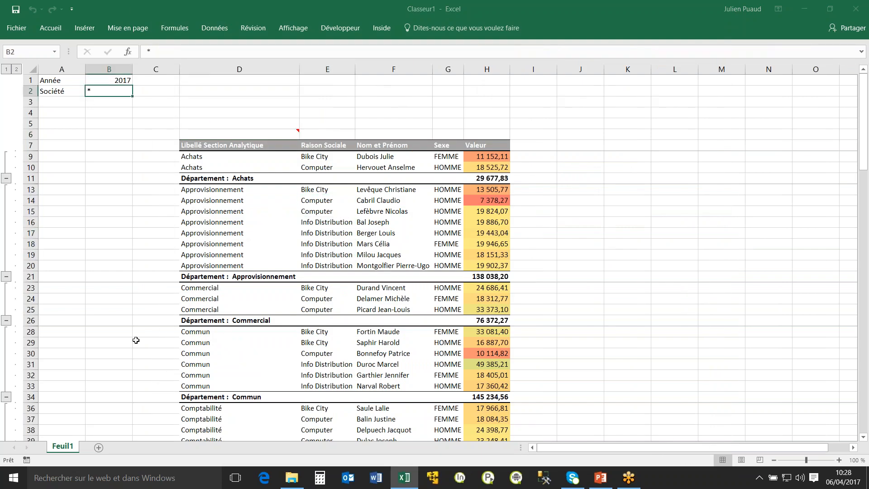
pyautogui.click(384, 31)
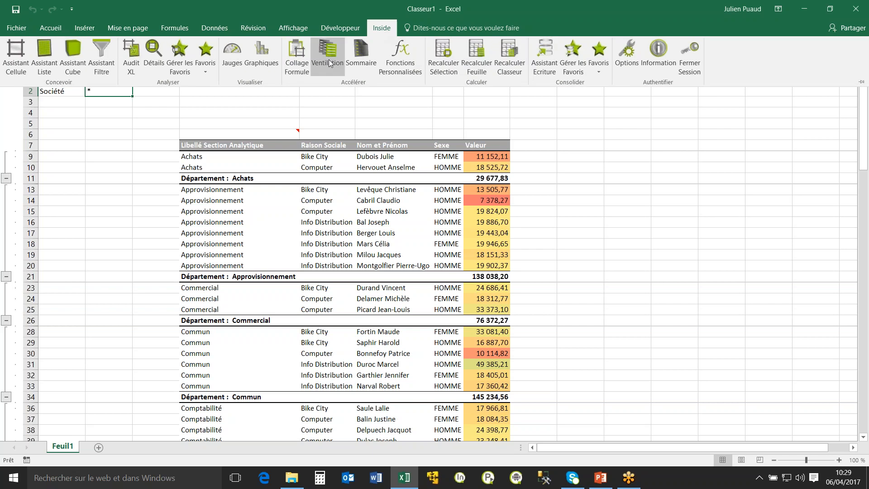
pyautogui.click(126, 120)
pyautogui.click(101, 104)
pyautogui.click(119, 92)
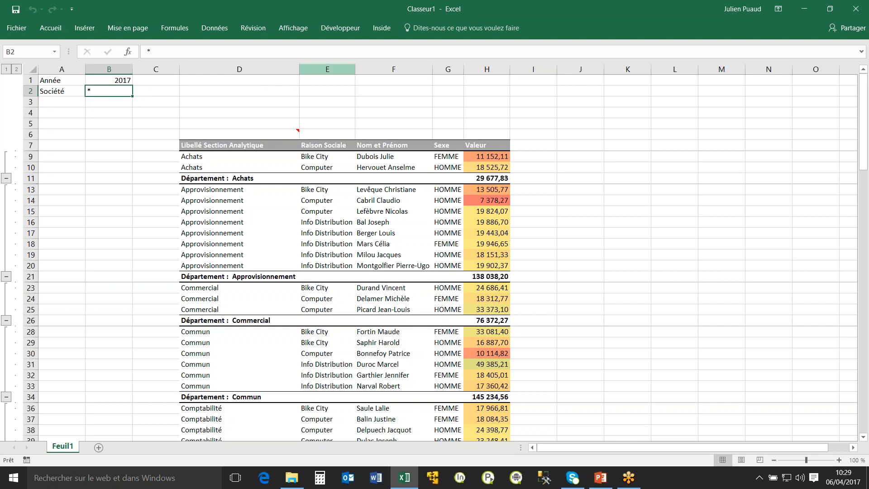
pyautogui.click(114, 109)
pyautogui.click(114, 91)
pyautogui.click(381, 33)
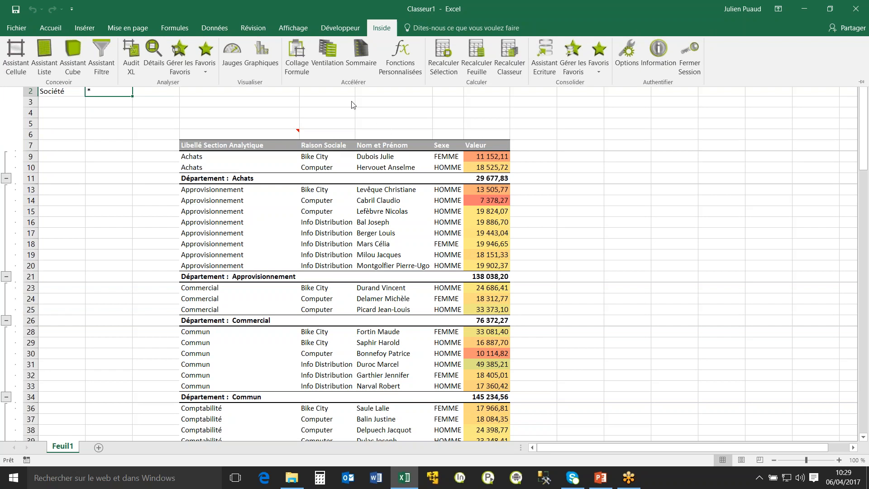
pyautogui.click(329, 57)
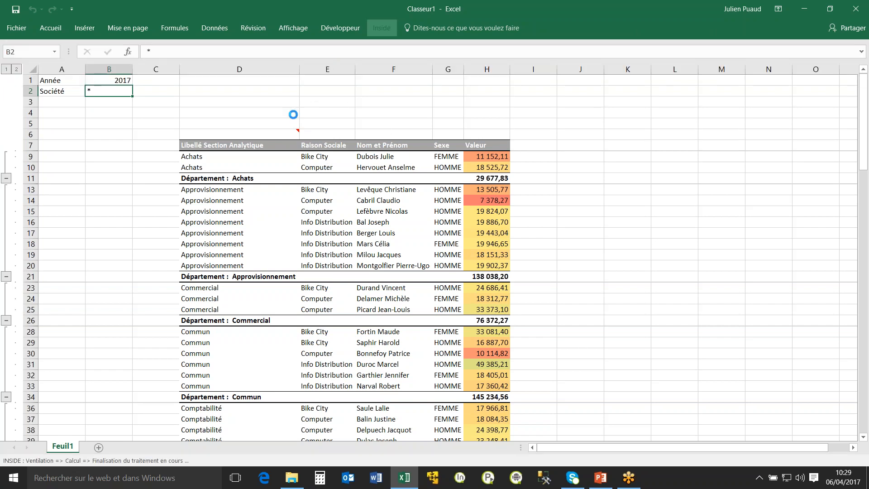
# Review the Bike City, Computer and Info Distribution sheets and return to Feuil1.
pyautogui.click(107, 448)
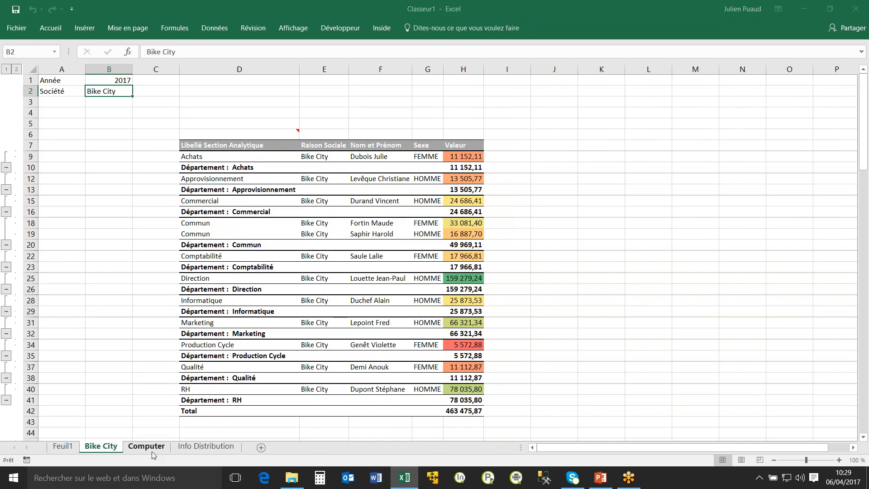
pyautogui.click(149, 449)
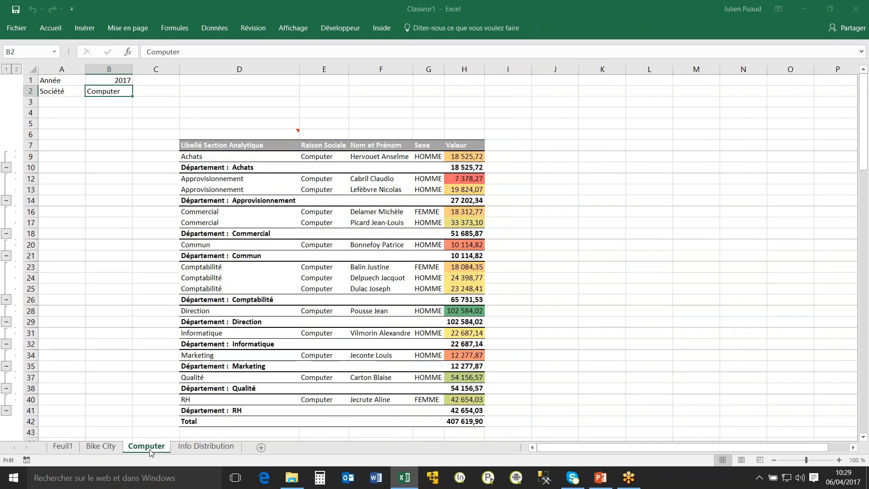
pyautogui.click(204, 448)
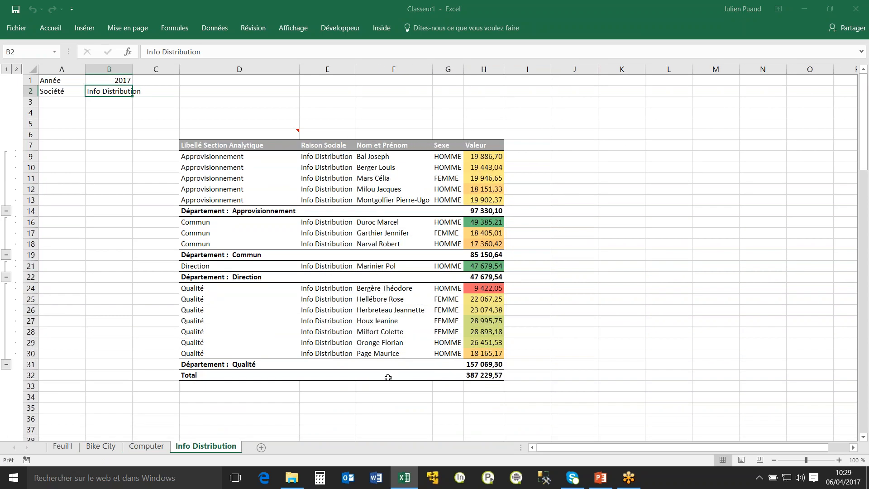
pyautogui.click(149, 447)
pyautogui.click(102, 447)
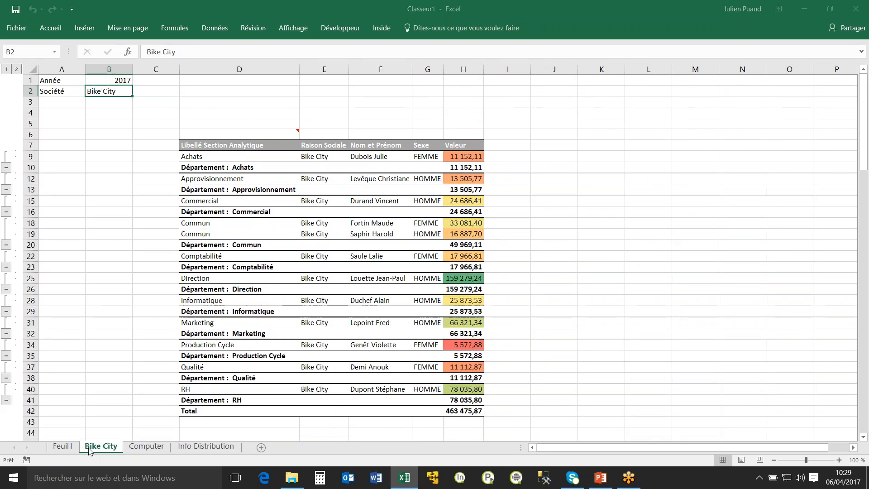
pyautogui.click(64, 447)
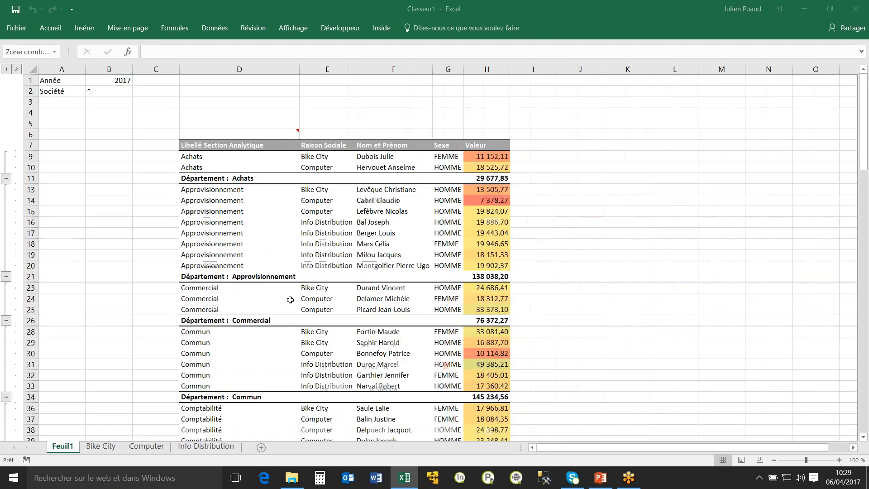
# Open the pinned workbook Démonstration RH V4.xlsx from the recent files.
pyautogui.click(296, 191)
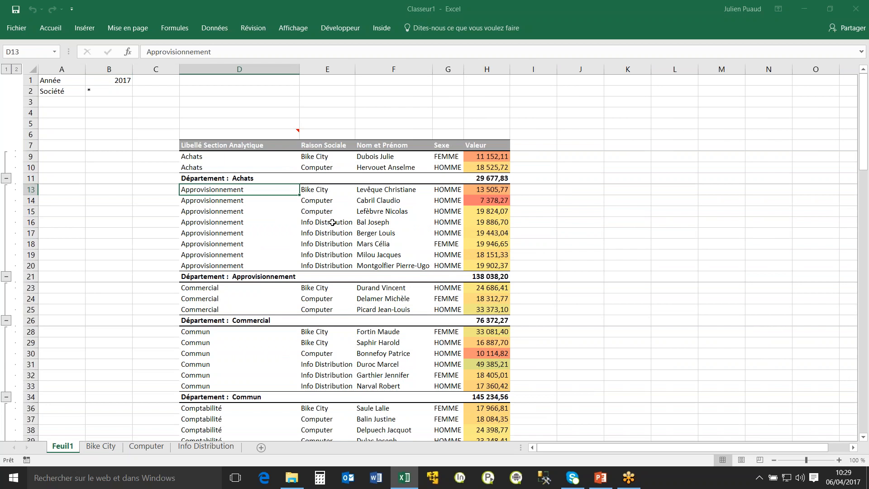
pyautogui.click(273, 99)
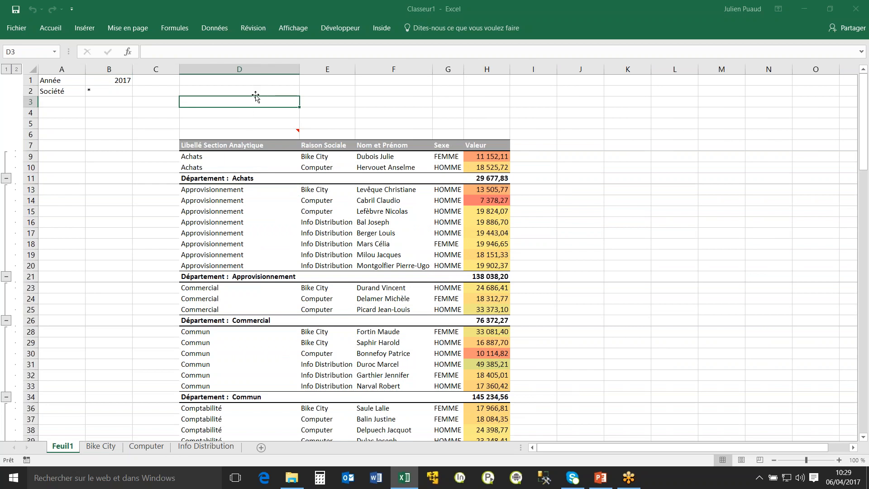
pyautogui.click(22, 30)
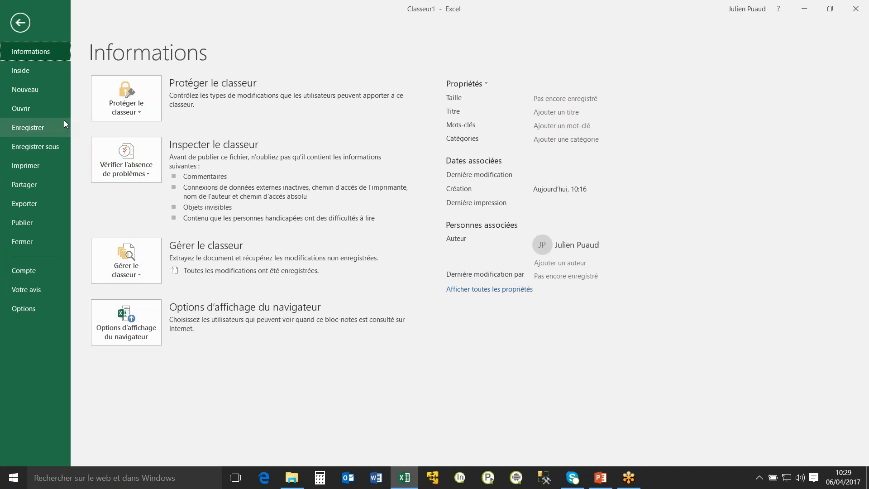
pyautogui.click(41, 108)
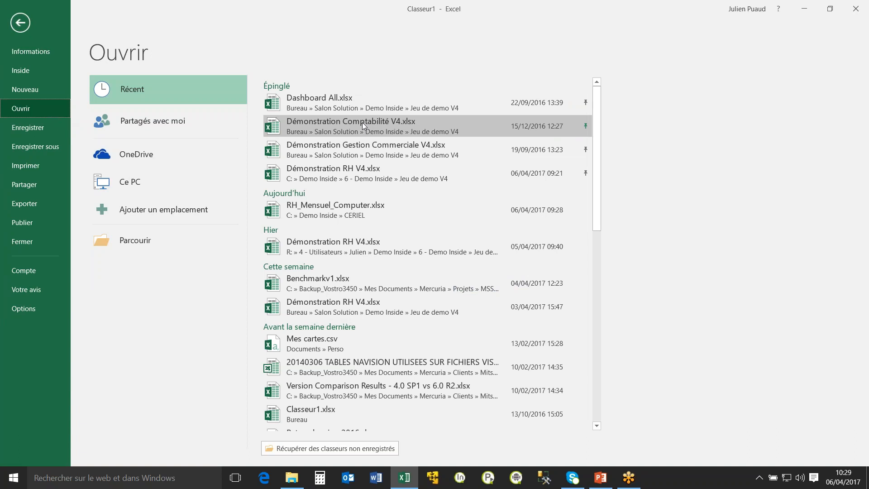
pyautogui.click(351, 170)
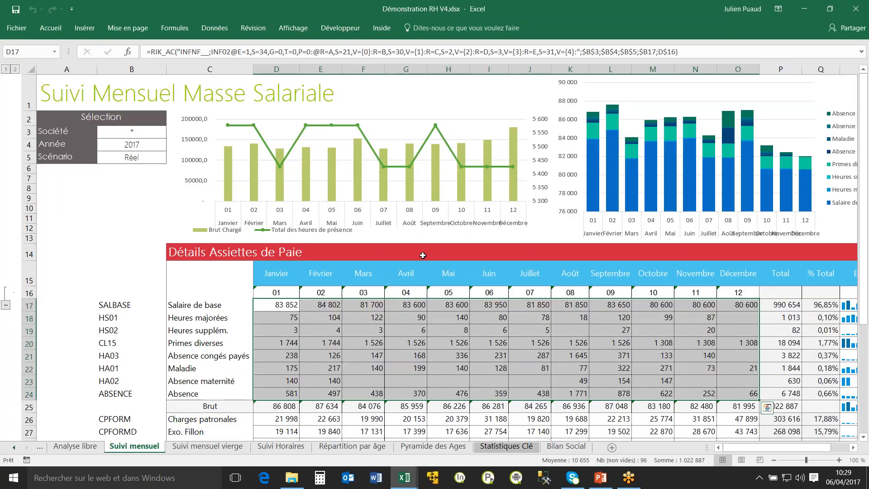
# Examine the Suivi mensuel sheet's payroll codes in B17:B24, the month numbers in row 16 and the formula in D17.
pyautogui.scroll(-2, 423, 276)
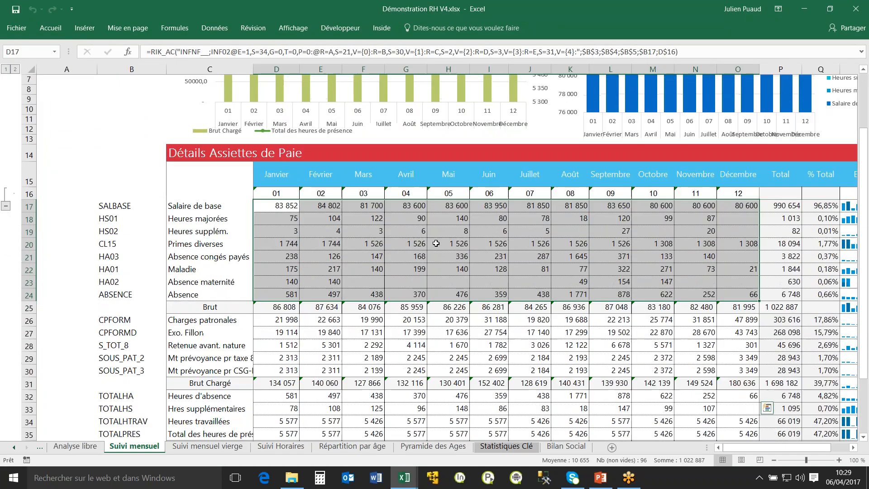
pyautogui.scroll(2, 424, 276)
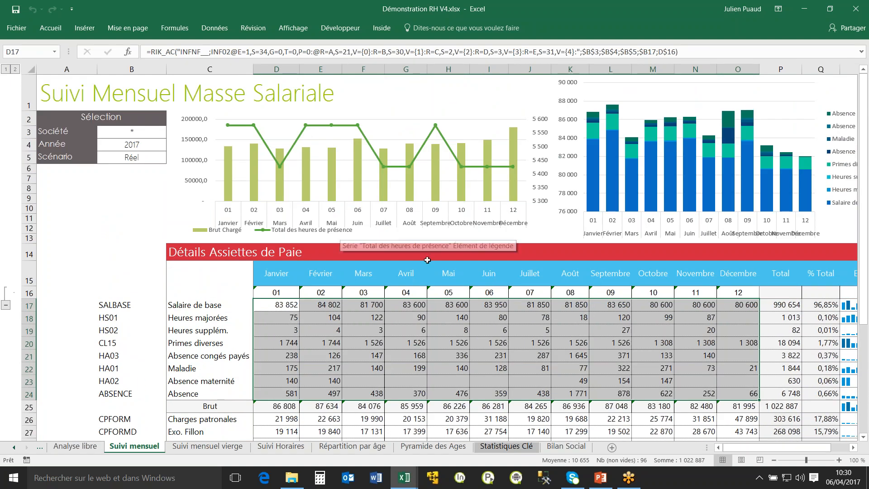
pyautogui.scroll(-1, 427, 256)
pyautogui.moveTo(110, 242); pyautogui.dragTo(114, 329)
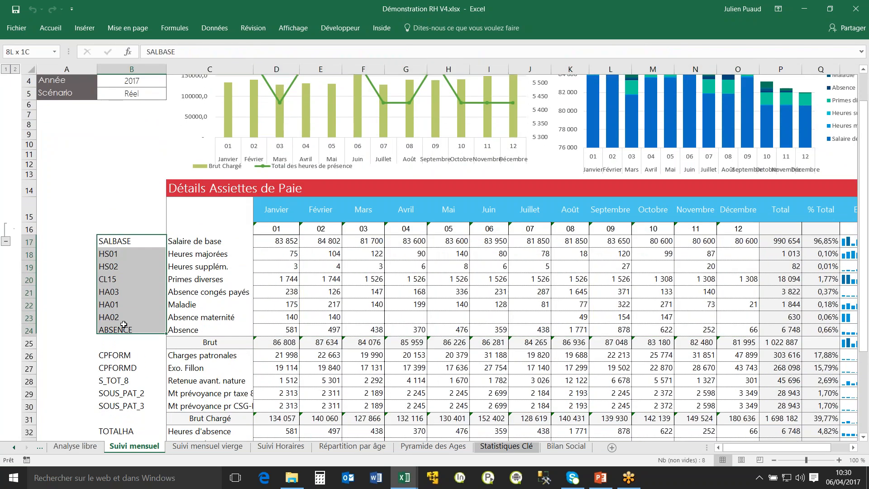
pyautogui.scroll(1, 232, 255)
pyautogui.scroll(1, 324, 286)
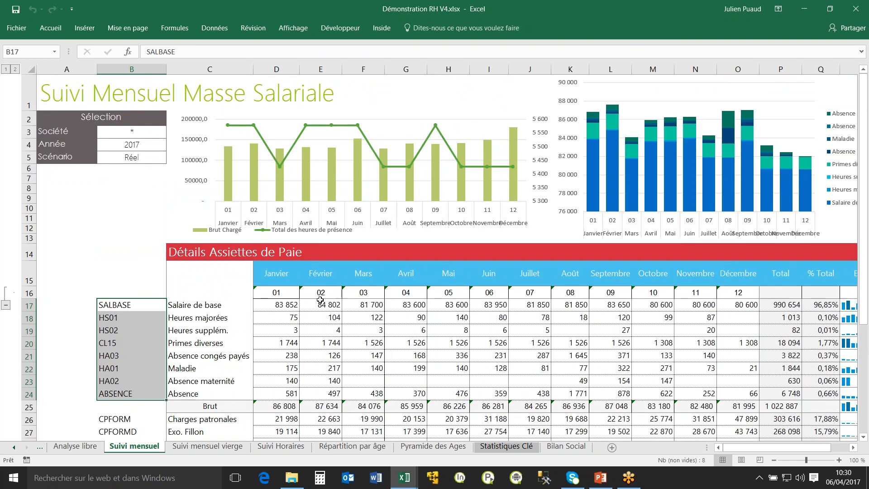
pyautogui.moveTo(276, 292); pyautogui.dragTo(624, 292)
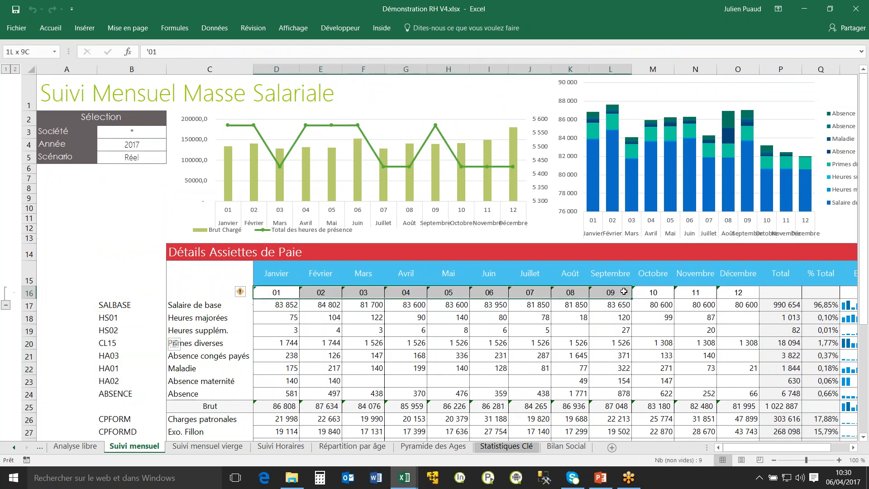
pyautogui.click(291, 307)
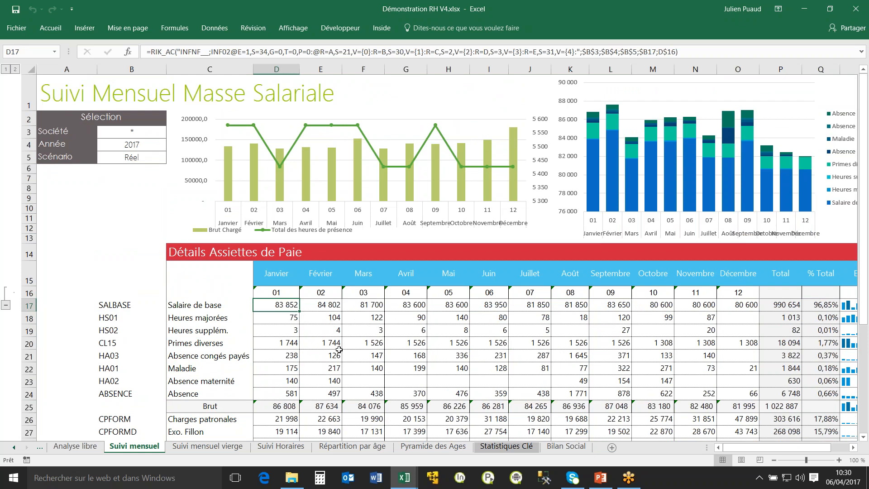
pyautogui.scroll(-3, 340, 333)
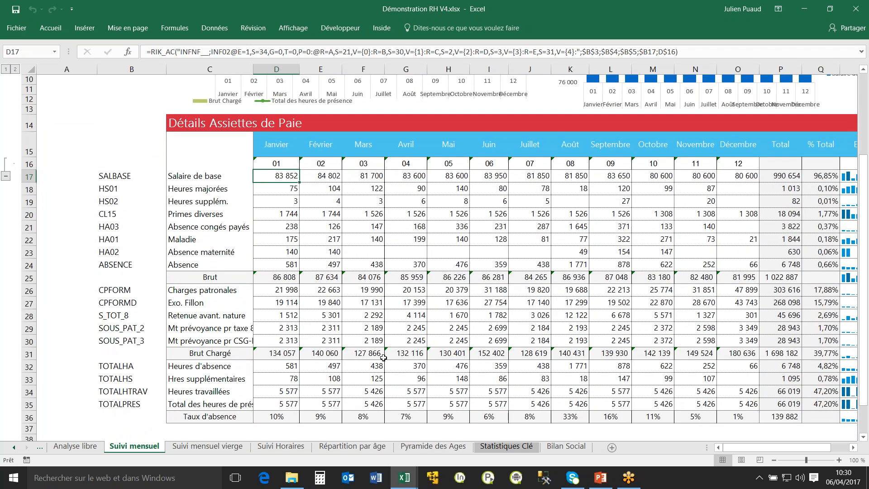
pyautogui.click(118, 178)
pyautogui.keyDown('shift'); pyautogui.click(118, 264); pyautogui.keyUp('shift')
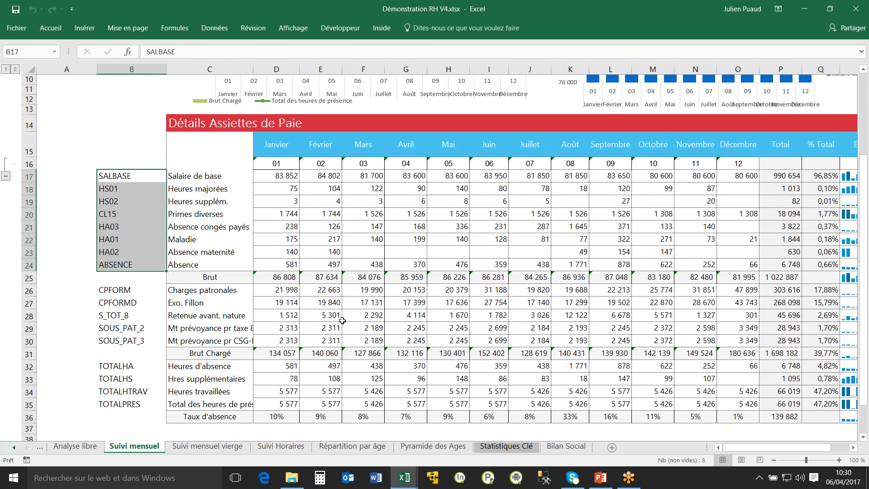
pyautogui.scroll(3, 400, 308)
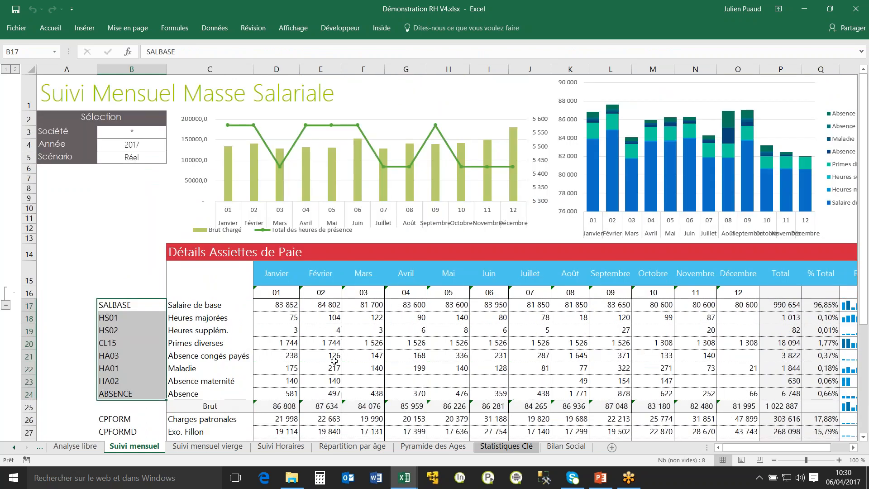
# Switch to the Suivi mensuel vierge sheet and inspect the range summed by the January Brut formula in D25.
pyautogui.click(220, 447)
pyautogui.moveTo(286, 470)
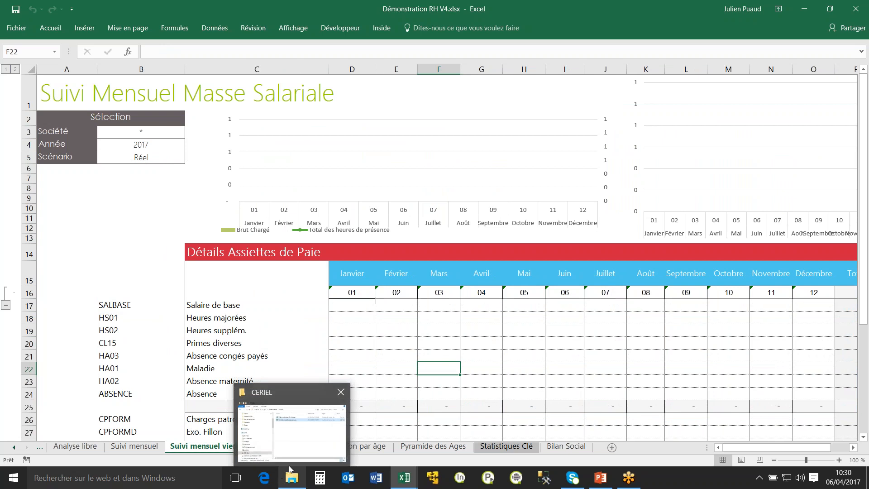
pyautogui.click(365, 306)
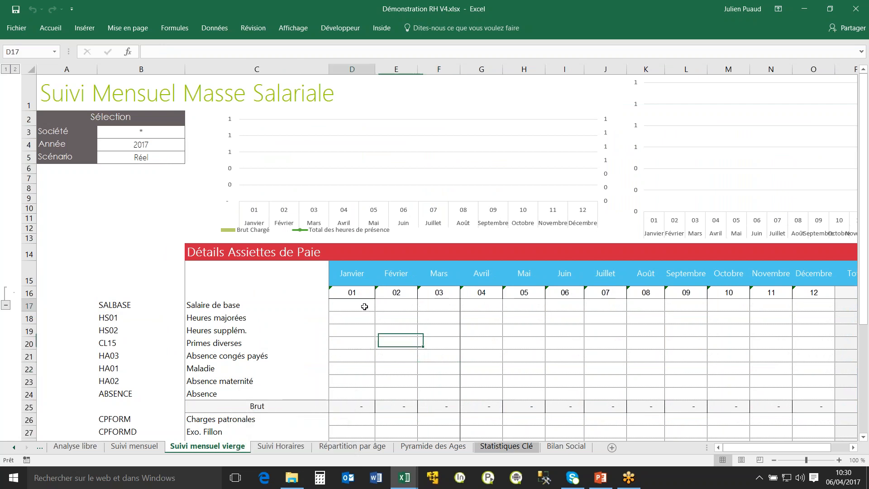
pyautogui.click(351, 410)
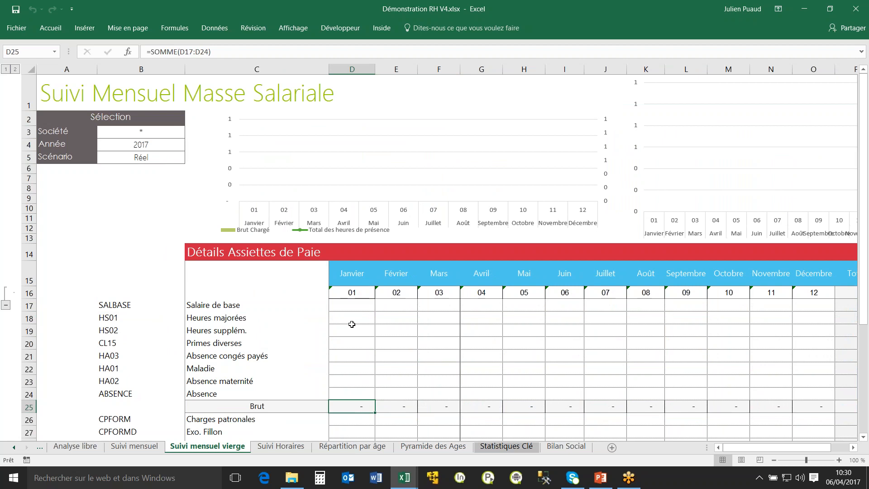
pyautogui.scroll(-1, 350, 327)
pyautogui.scroll(-1, 350, 327)
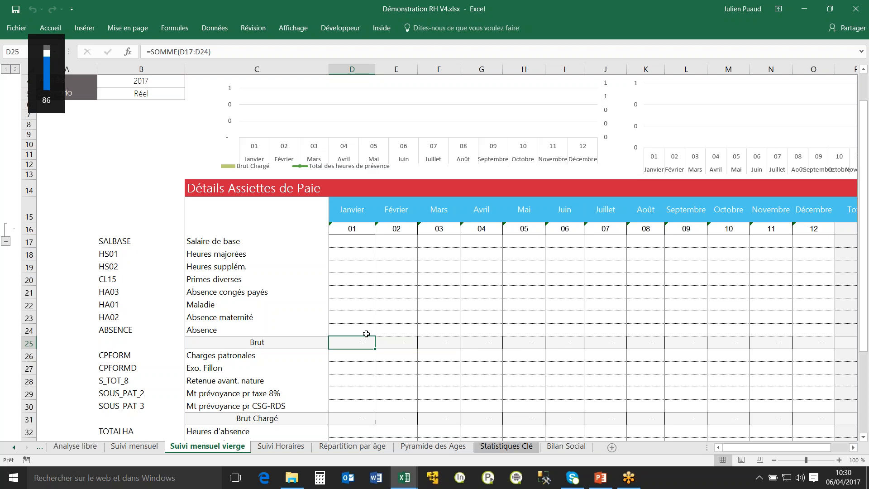
pyautogui.press('F2')
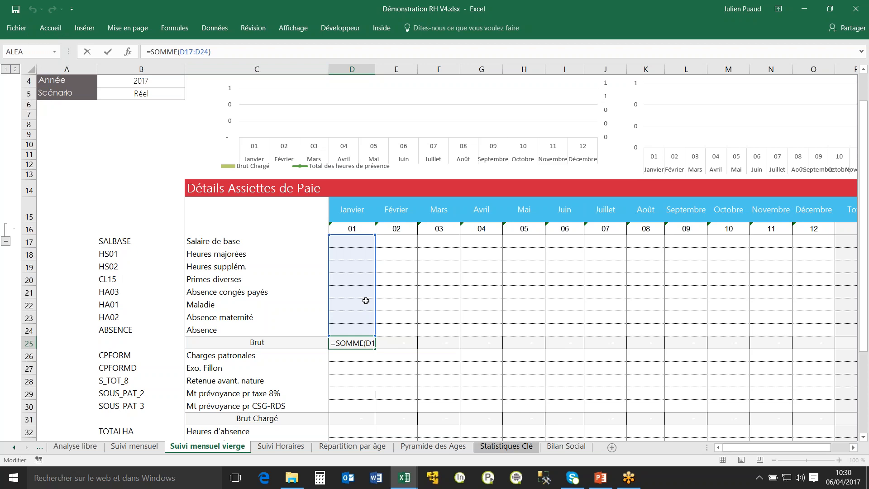
pyautogui.press('Return')
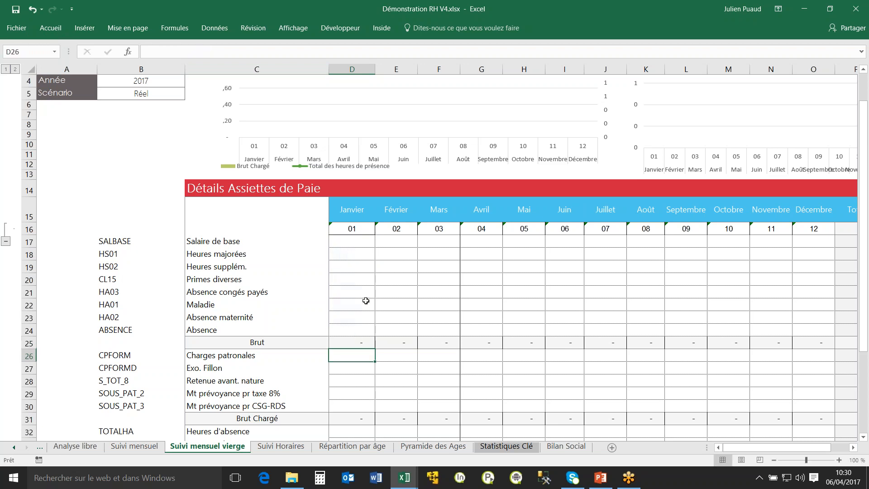
pyautogui.scroll(-2, 405, 310)
pyautogui.scroll(3, 452, 227)
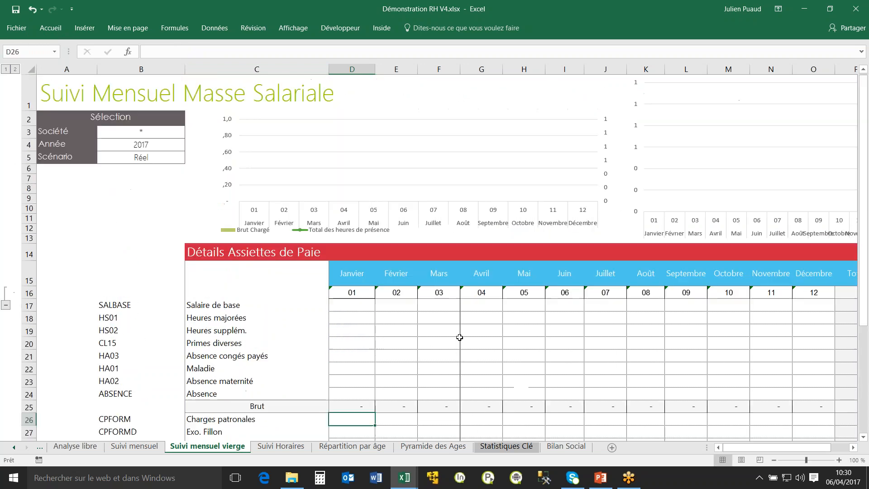
# Open the Inside Assistant Cellule for D17, the January Salaire de base cell.
pyautogui.click(823, 144)
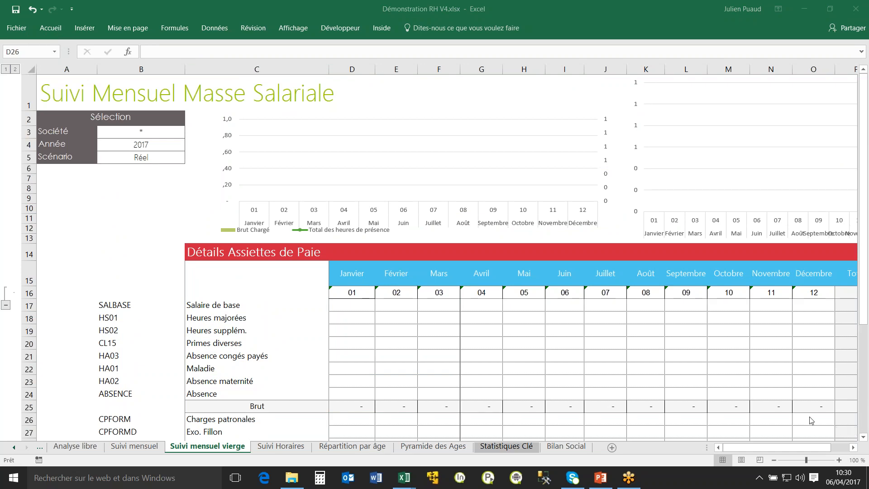
pyautogui.click(361, 306)
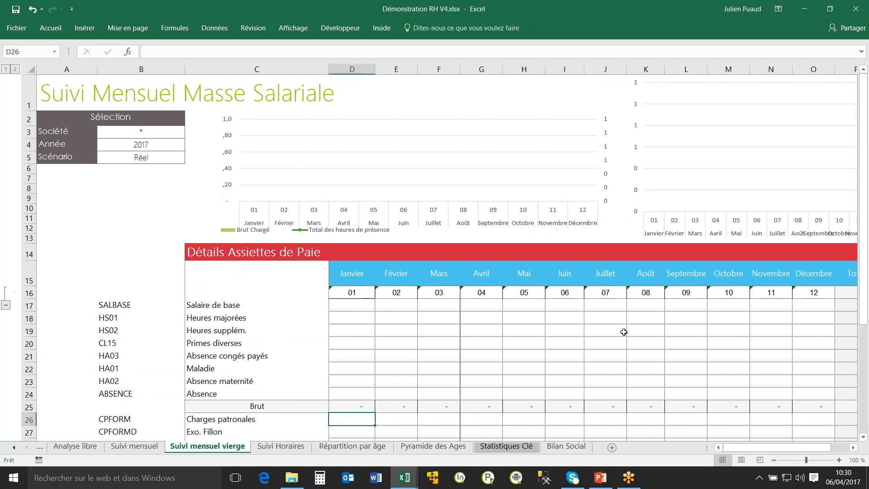
pyautogui.scroll(-1, 559, 319)
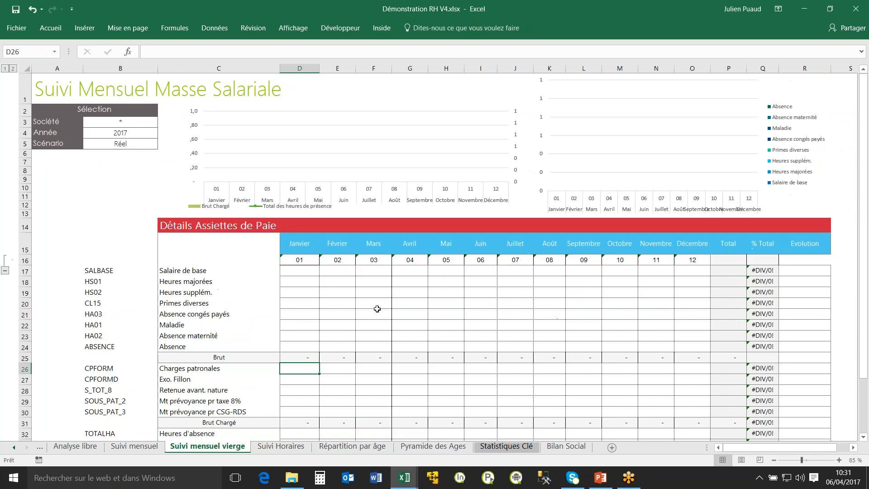
pyautogui.click(294, 271)
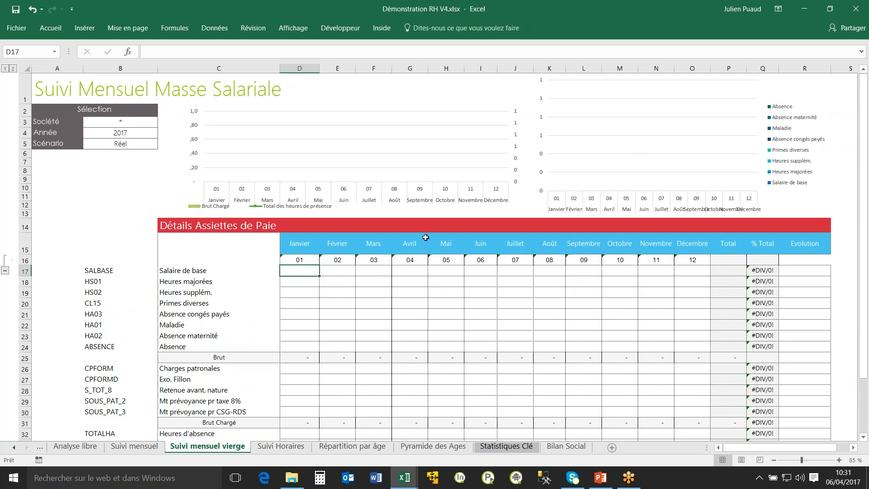
pyautogui.click(381, 29)
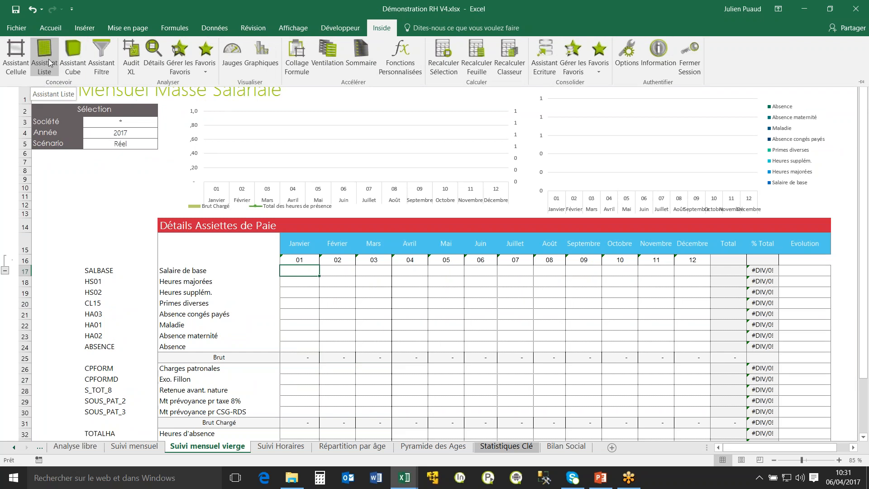
pyautogui.click(15, 63)
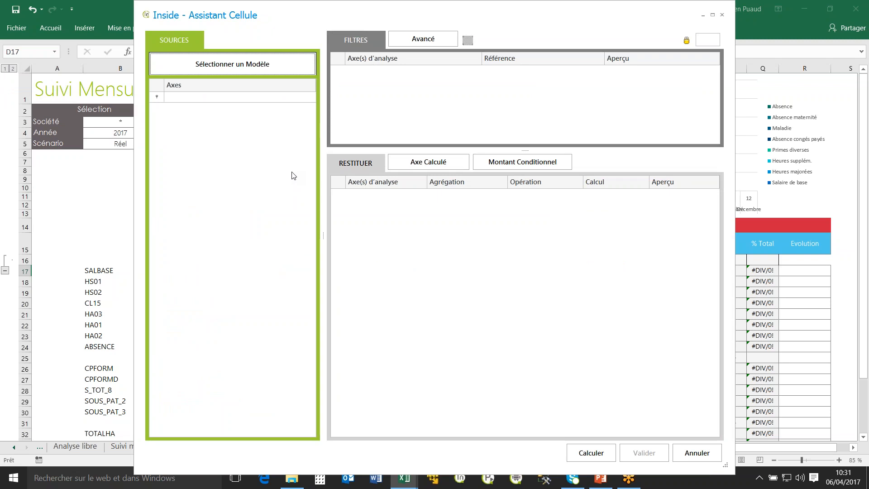
# Choose the Ressources Humaines model of the Environnement Démonstration connector as the source.
pyautogui.click(265, 63)
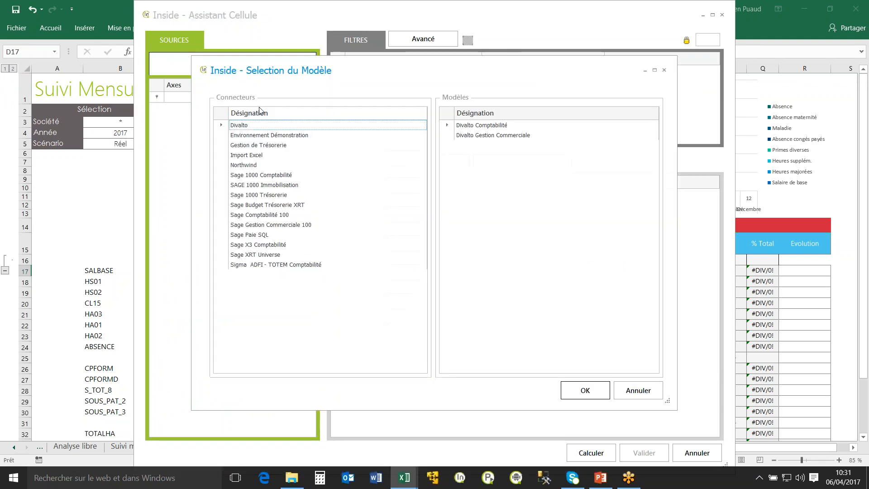
pyautogui.click(277, 147)
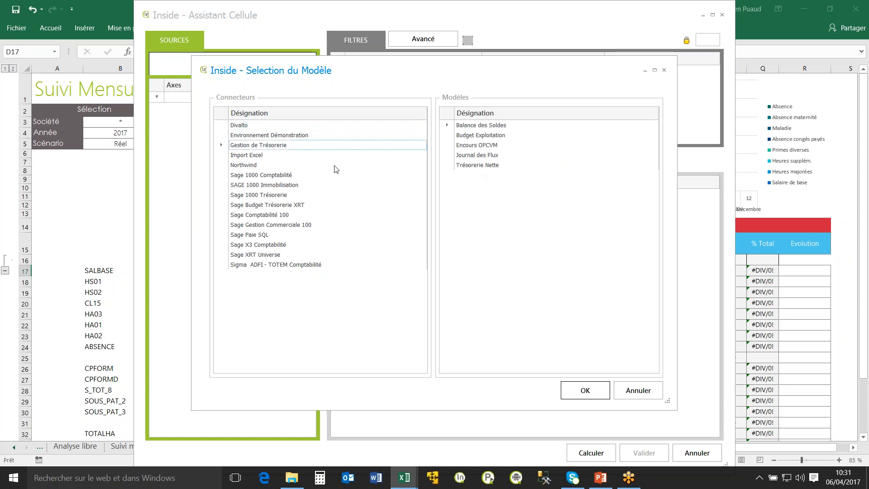
pyautogui.click(272, 136)
pyautogui.click(488, 156)
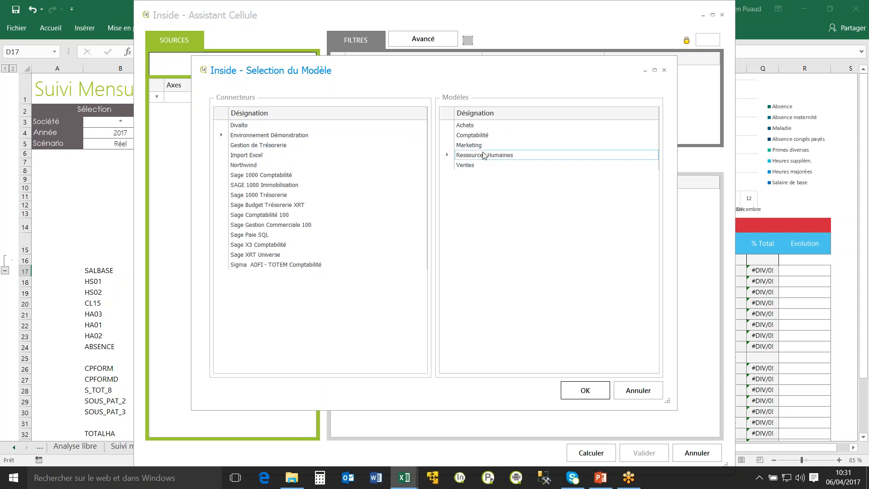
pyautogui.click(584, 391)
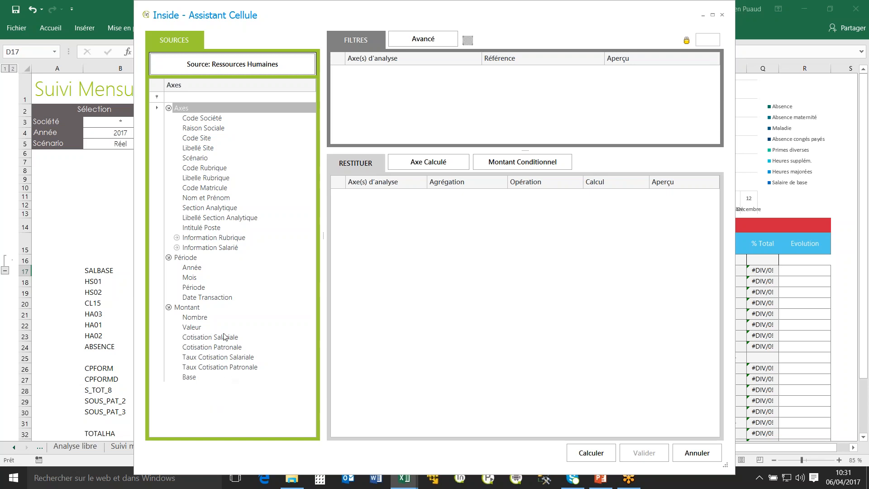
# Add filters linking Raison Sociale to $B$3 and Année to $B$4, and set the Scénario filter to Réel.
pyautogui.moveTo(303, 18); pyautogui.dragTo(438, 29)
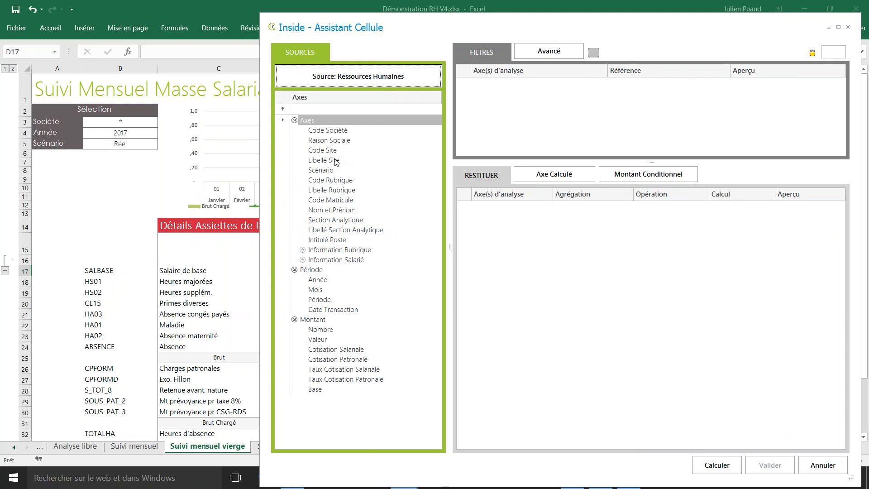
pyautogui.doubleClick(329, 140)
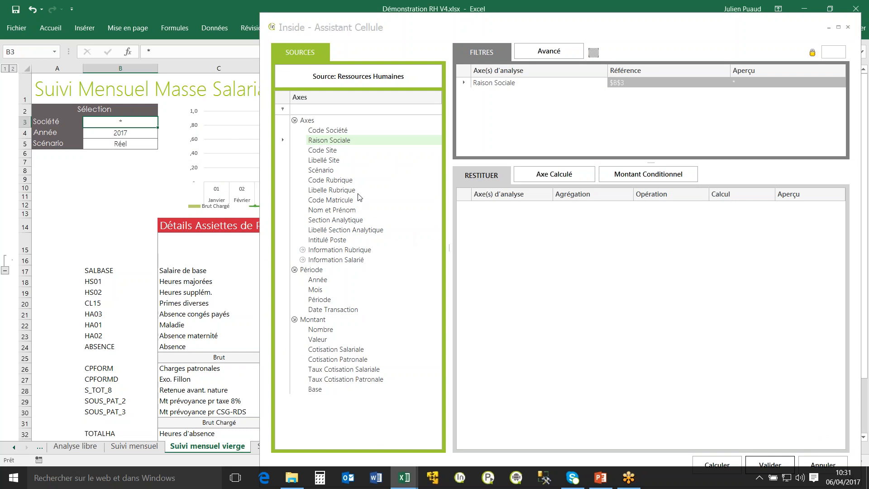
pyautogui.doubleClick(318, 279)
pyautogui.click(138, 135)
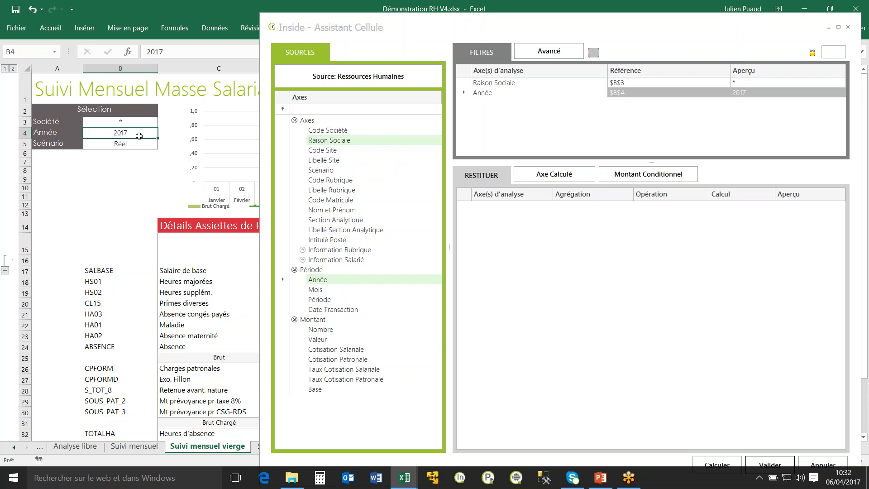
pyautogui.doubleClick(323, 171)
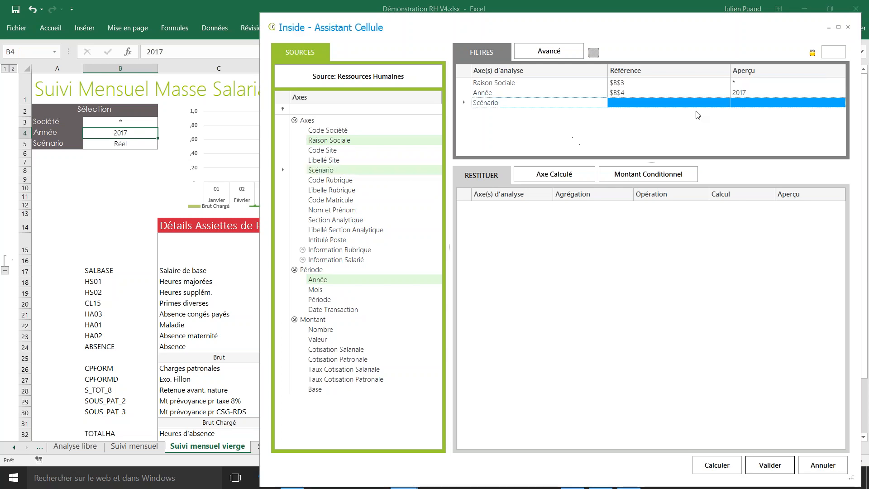
pyautogui.click(726, 104)
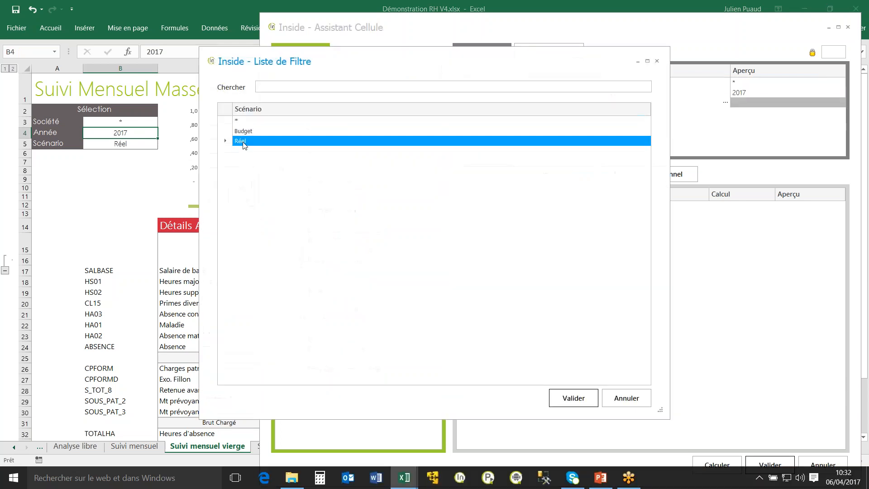
pyautogui.doubleClick(244, 142)
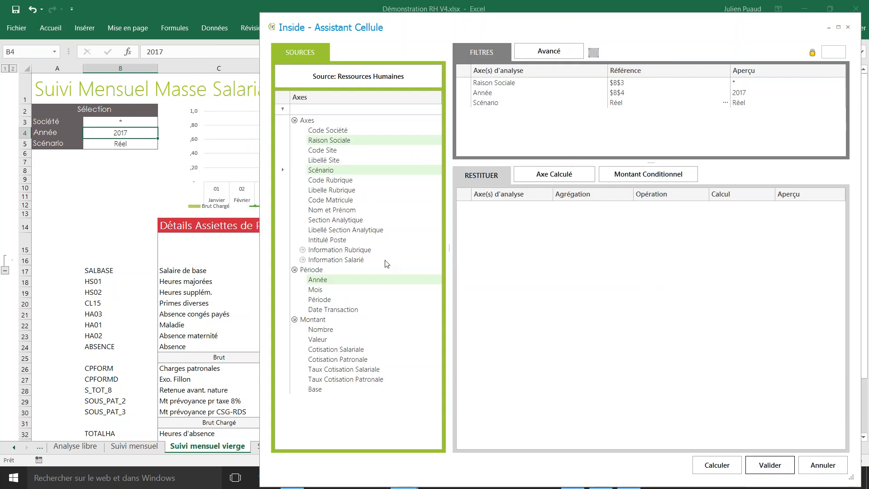
# Add a Code Rubrique filter referencing the code in $B17 and a Mois filter referencing the month in D$16.
pyautogui.click(329, 181)
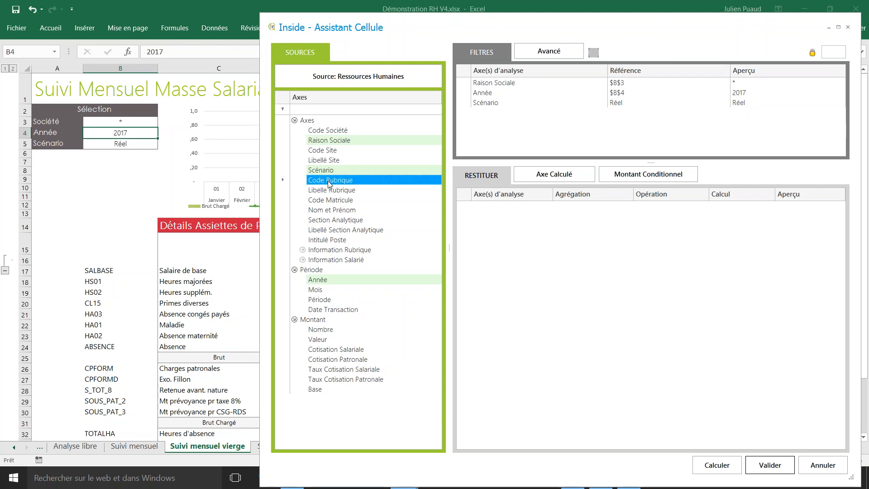
pyautogui.moveTo(336, 183); pyautogui.dragTo(565, 145)
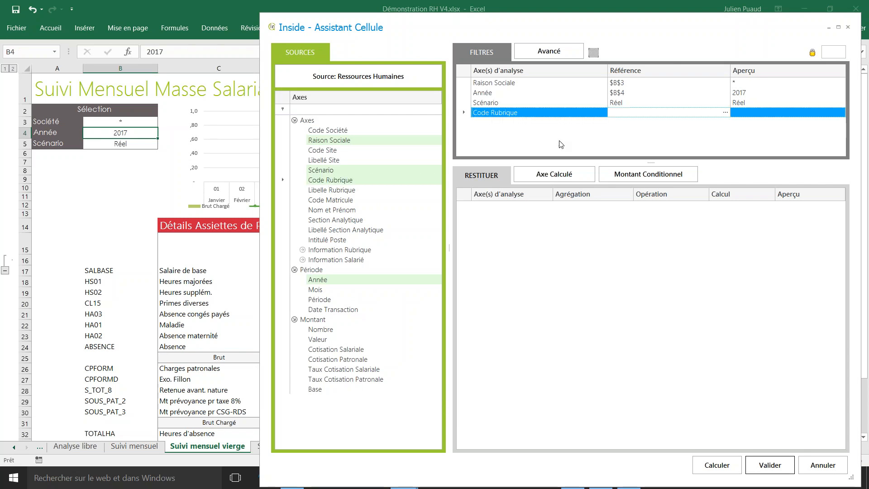
pyautogui.click(99, 270)
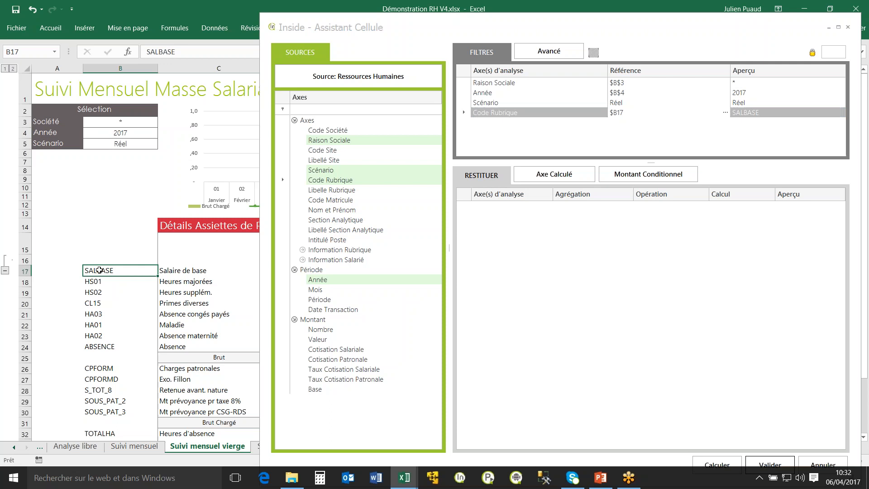
pyautogui.click(503, 32)
pyautogui.moveTo(504, 32); pyautogui.dragTo(566, 34)
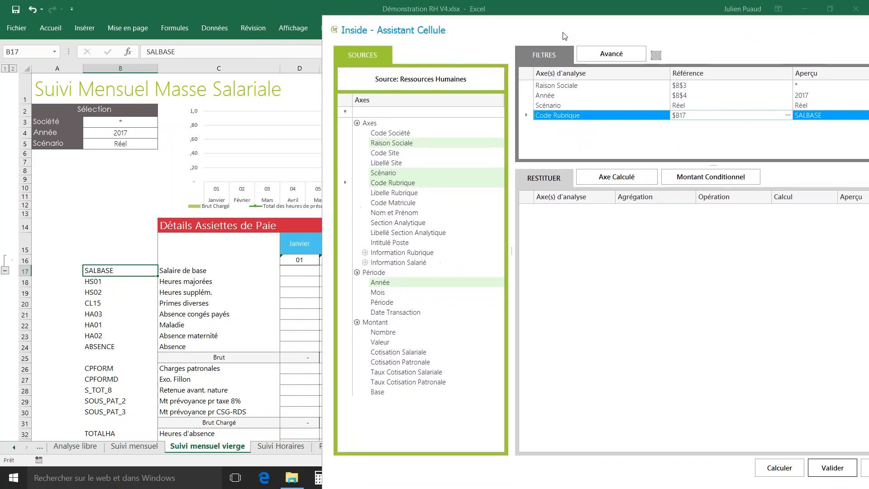
pyautogui.click(379, 294)
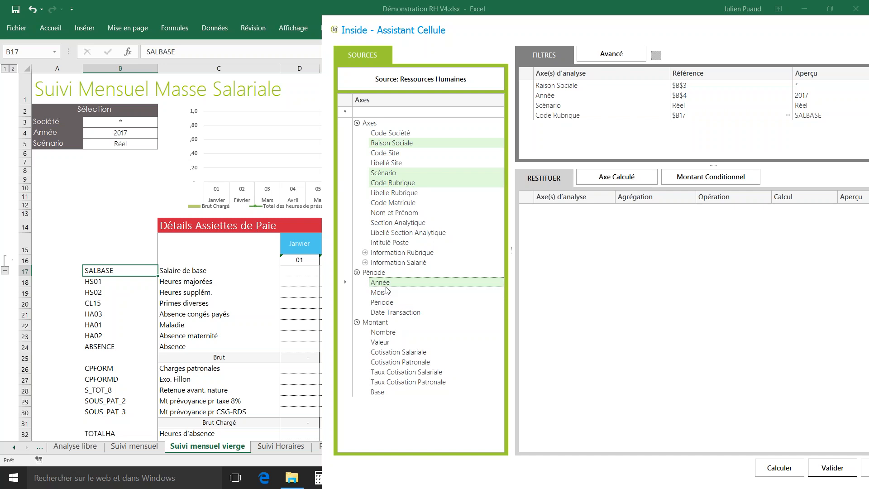
pyautogui.moveTo(382, 296); pyautogui.dragTo(638, 133)
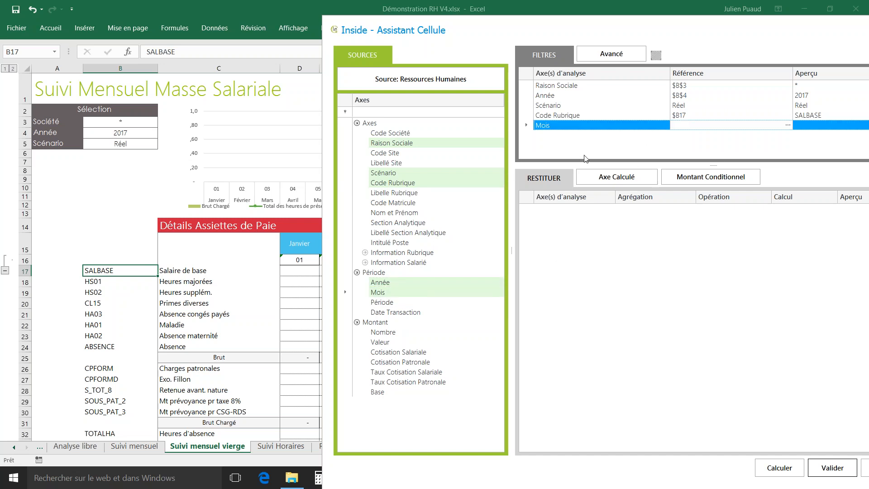
pyautogui.click(297, 260)
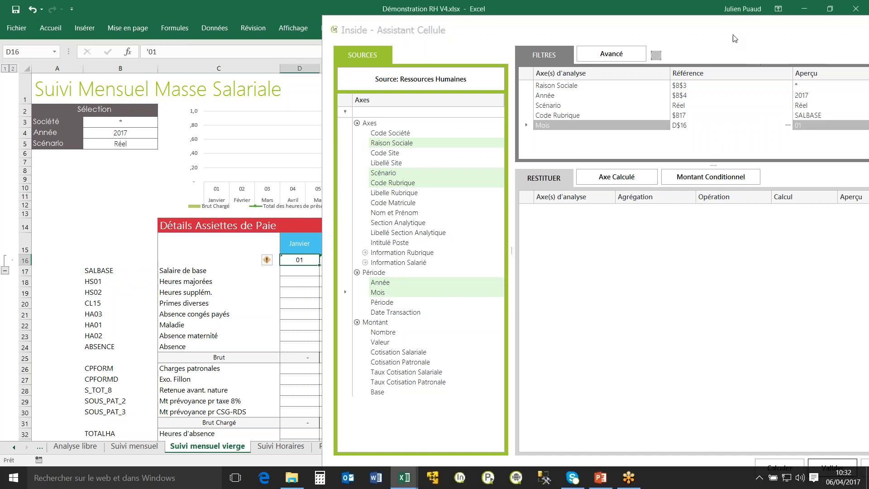
# Return the sum of Valeur, calculate the preview and validate the formula into the sheet.
pyautogui.moveTo(385, 343); pyautogui.dragTo(617, 249)
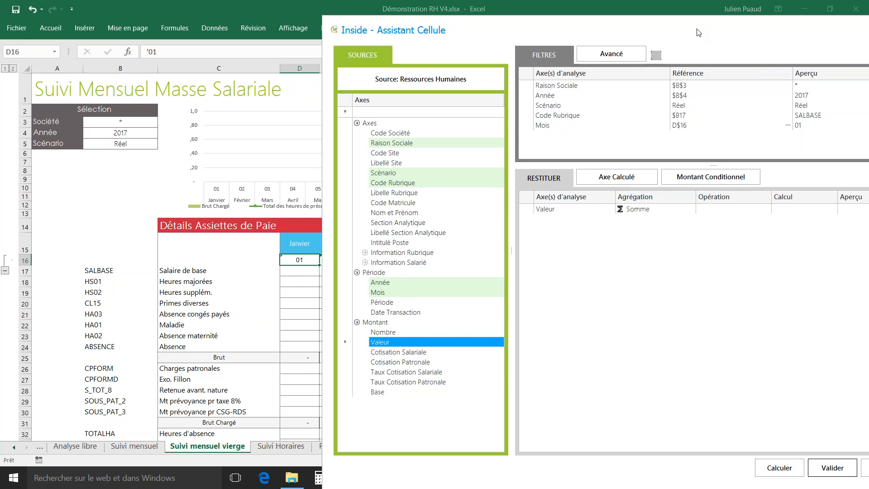
pyautogui.moveTo(698, 32); pyautogui.dragTo(545, 34)
pyautogui.click(626, 468)
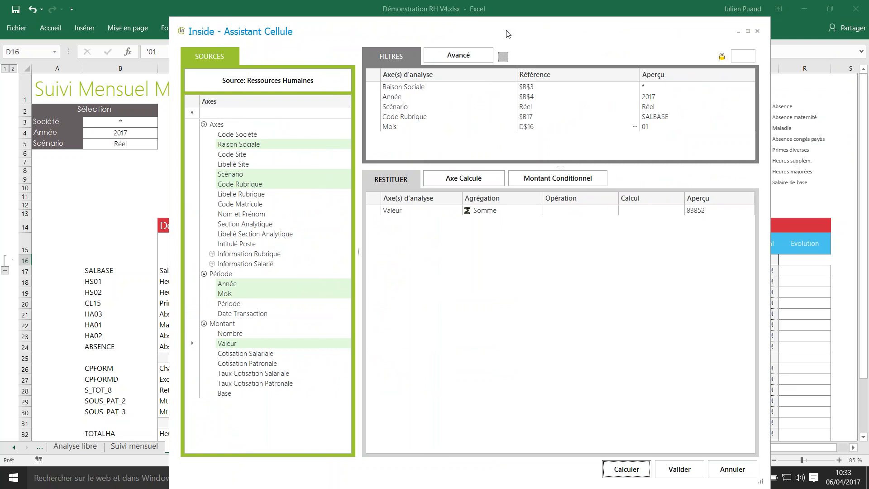
pyautogui.click(679, 469)
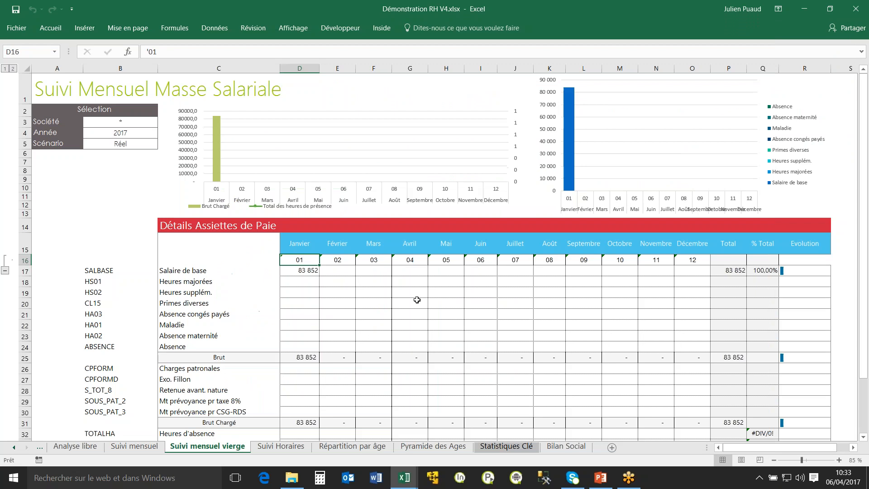
# Copy the Inside formula from D17 and mark out the monthly table range from D17 to O35.
pyautogui.click(316, 274)
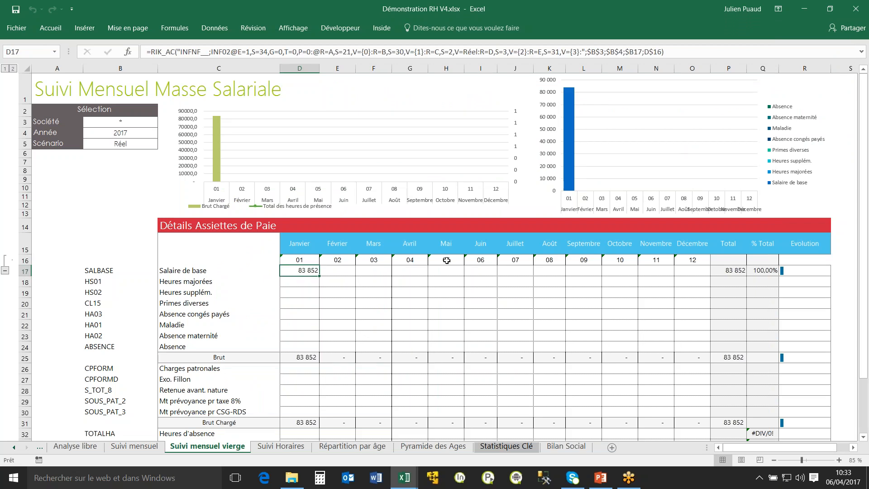
pyautogui.hotkey('ctrl', 'c')
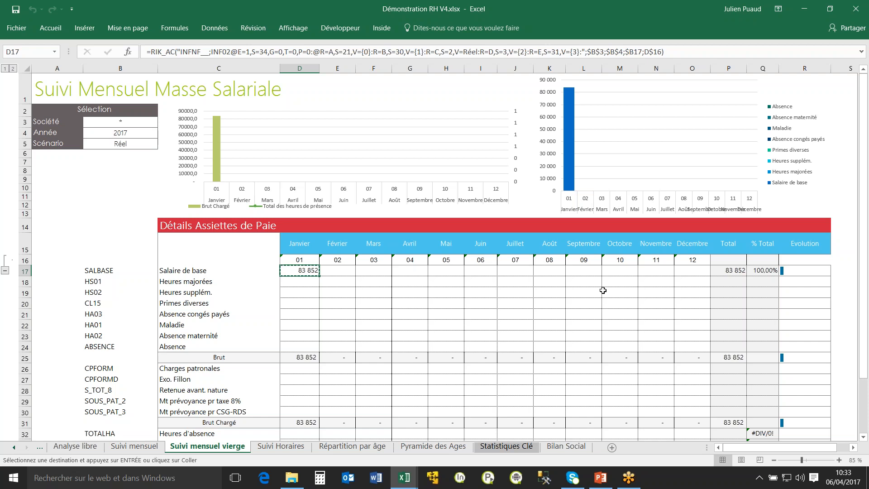
pyautogui.scroll(-4, 604, 272)
pyautogui.keyDown('shift'); pyautogui.click(695, 335); pyautogui.keyUp('shift')
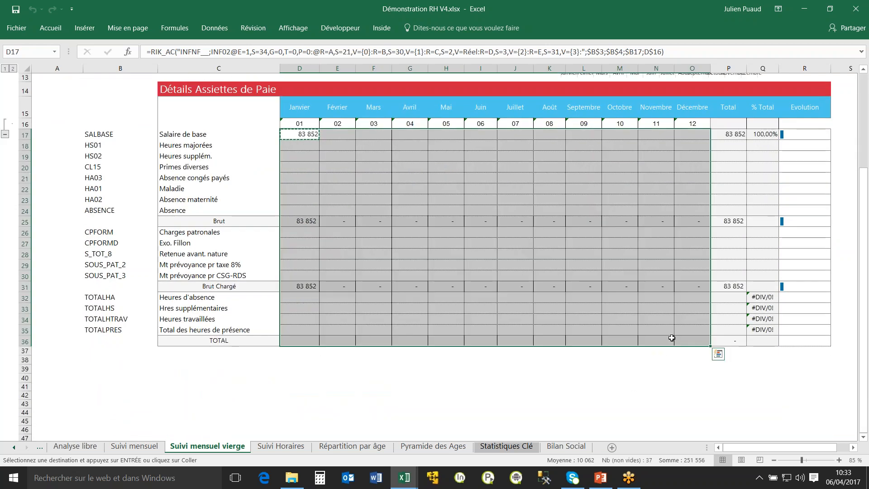
pyautogui.keyDown('shift'); pyautogui.click(695, 329); pyautogui.keyUp('shift')
pyautogui.scroll(4, 579, 343)
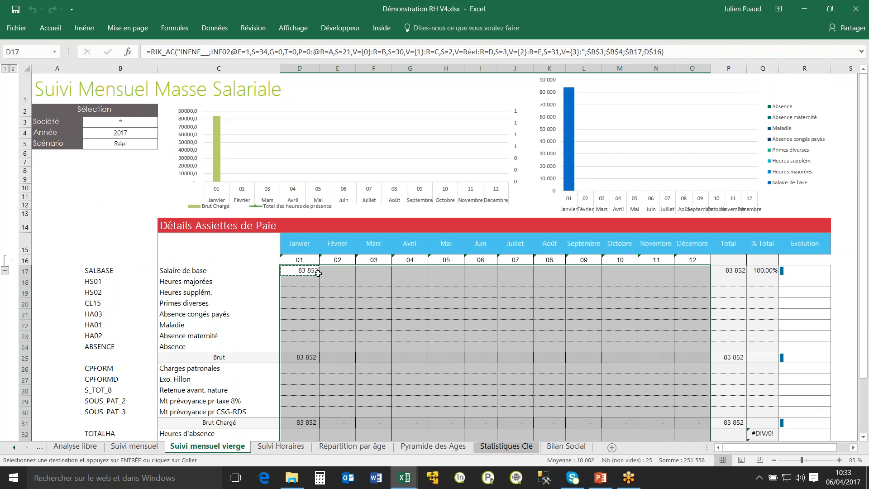
# Examine the month numbers, the payroll codes, the Brut formulas in row 25 and the total formulas in P17 and Q17.
pyautogui.click(367, 311)
pyautogui.click(422, 312)
pyautogui.click(314, 319)
pyautogui.click(300, 278)
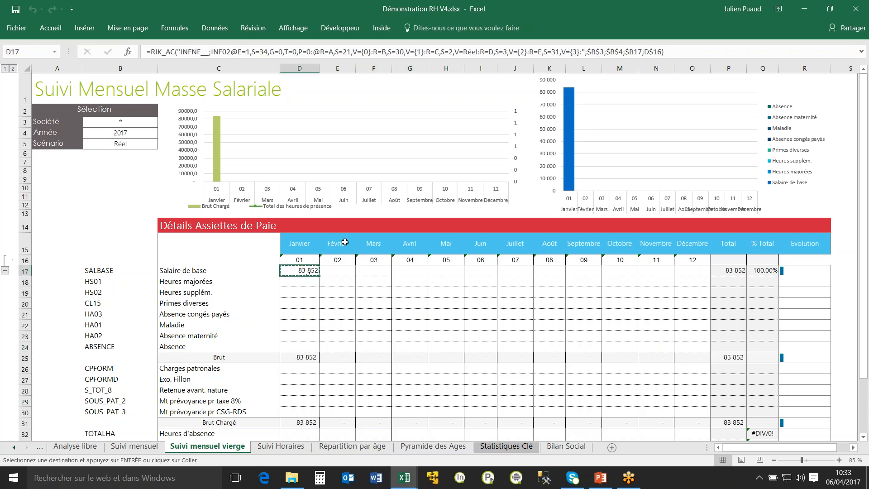
pyautogui.moveTo(339, 259); pyautogui.dragTo(429, 261)
pyautogui.moveTo(153, 292); pyautogui.dragTo(154, 348)
pyautogui.click(331, 359)
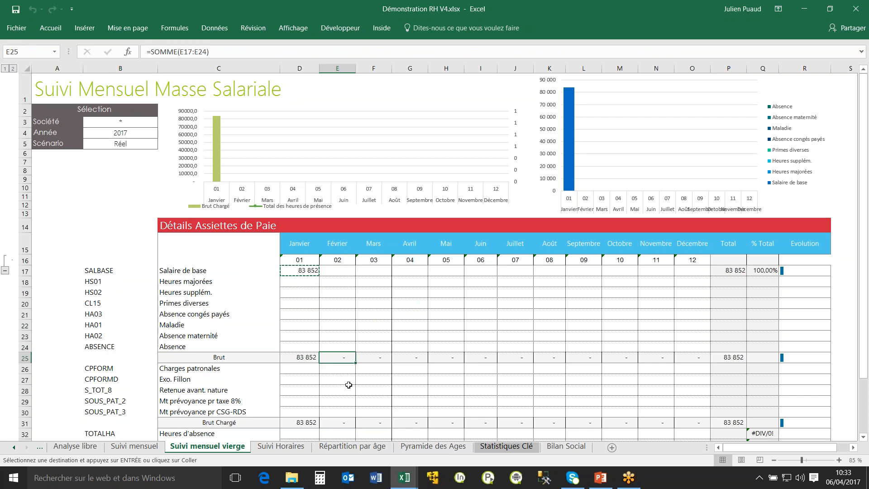
pyautogui.click(373, 358)
pyautogui.click(316, 360)
pyautogui.click(343, 360)
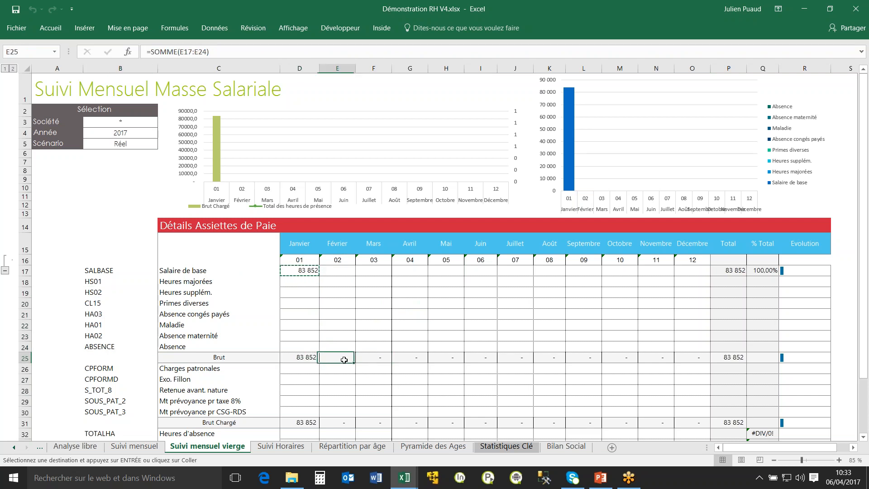
pyautogui.click(303, 270)
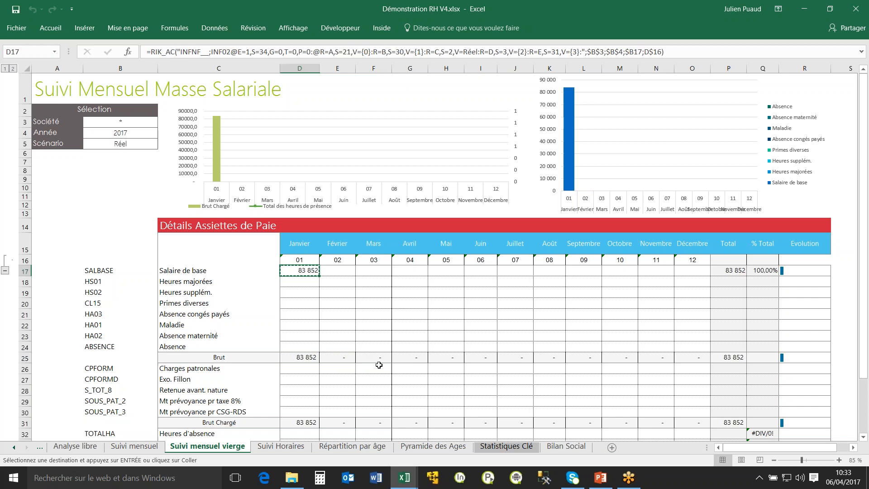
pyautogui.click(732, 271)
pyautogui.click(770, 271)
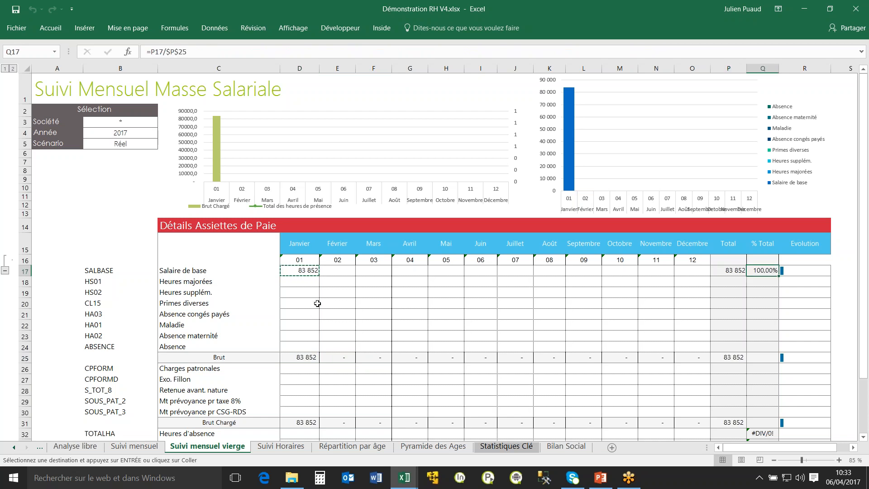
# Paste the copied Inside formula across the monthly table range D17:O35 with Collage Formule.
pyautogui.moveTo(300, 270); pyautogui.dragTo(703, 414)
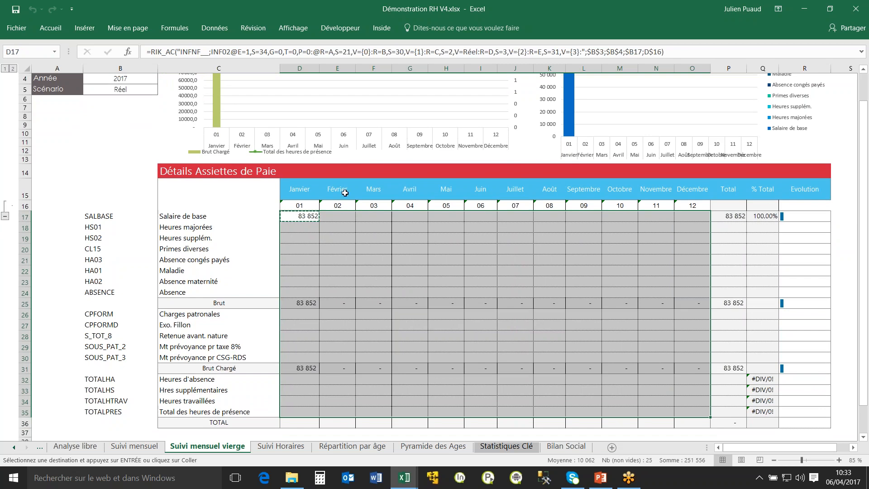
pyautogui.click(381, 28)
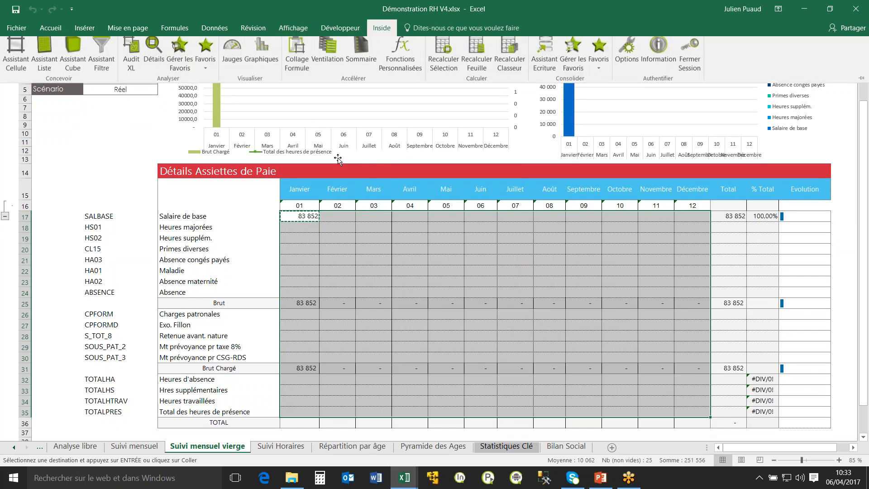
pyautogui.click(302, 65)
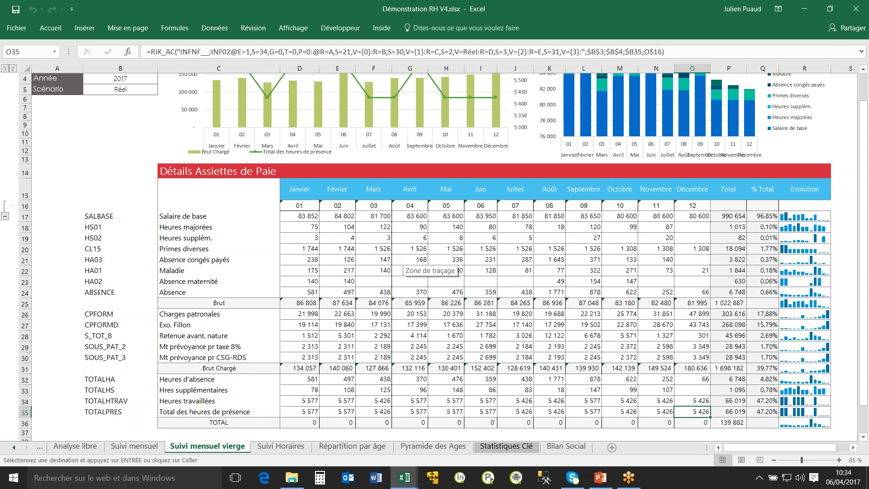
# Examine the Brut sum in D25, the % Total formula in Q17 and the pasted Inside formulas in rows 17, 18 and 20.
pyautogui.click(312, 302)
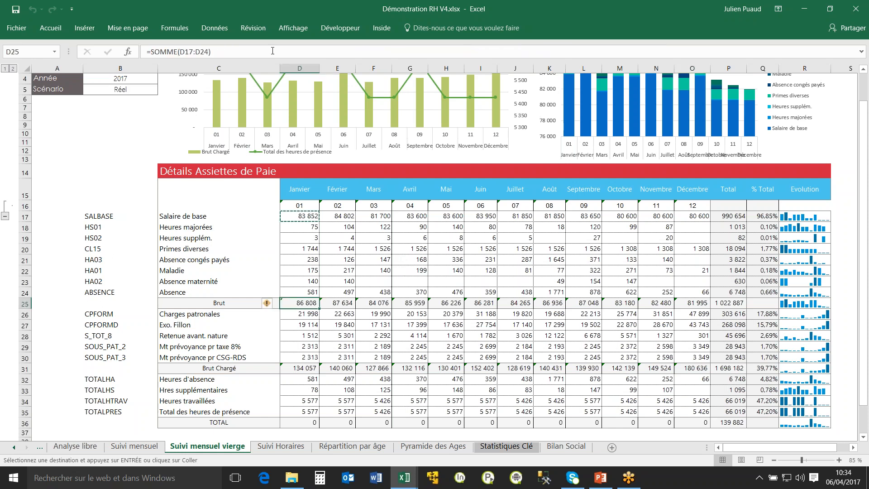
pyautogui.click(767, 216)
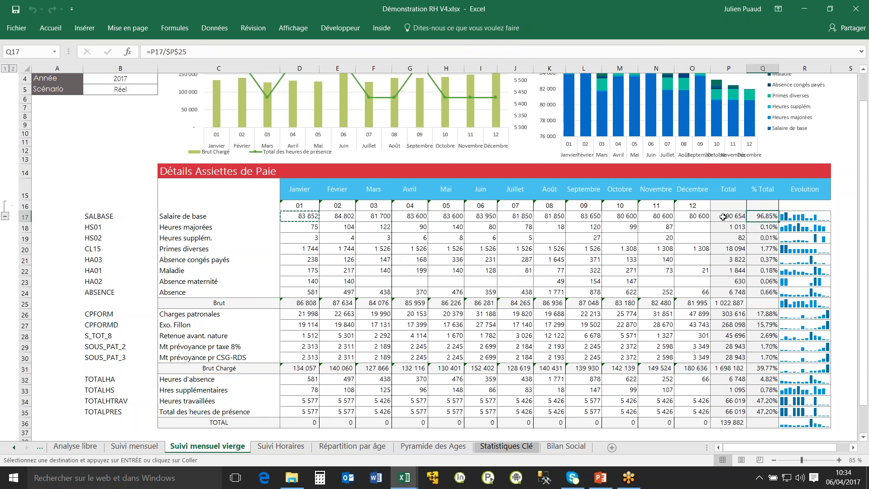
pyautogui.click(317, 228)
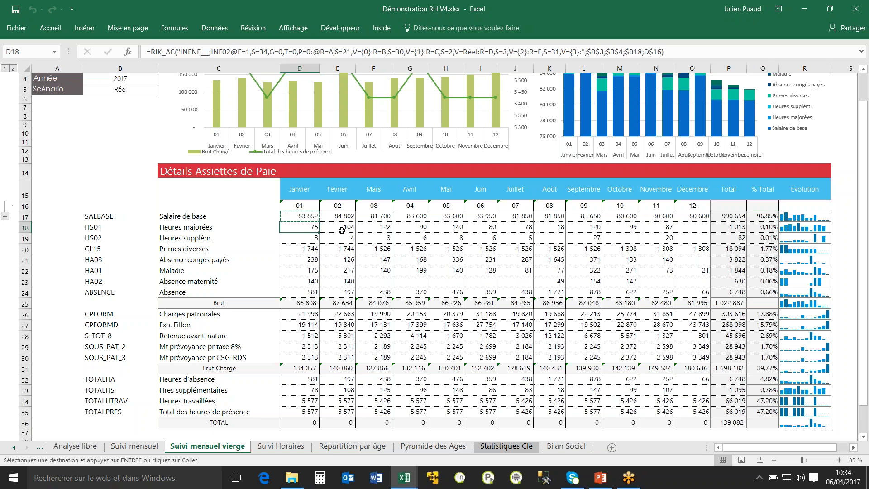
pyautogui.click(342, 215)
pyautogui.click(380, 214)
pyautogui.click(412, 216)
pyautogui.scroll(1, 474, 299)
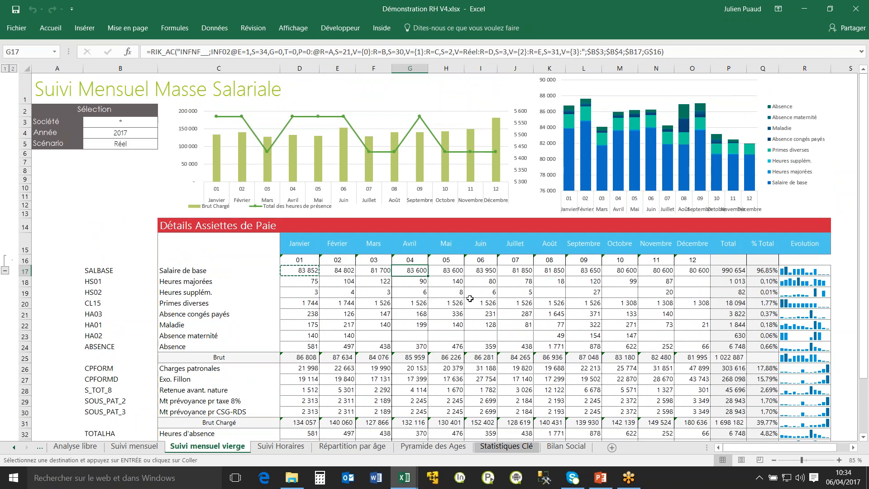
pyautogui.click(332, 271)
pyautogui.click(343, 302)
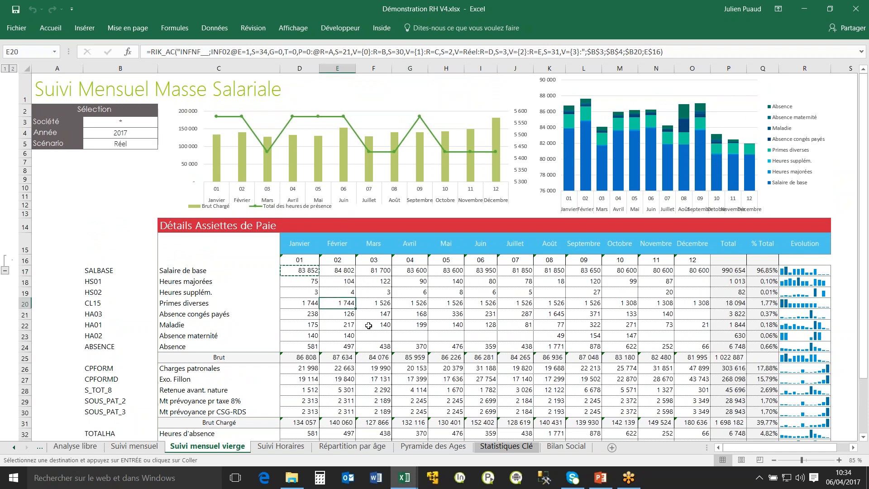
# Open the Inside detail setup for January's base salary in D17.
pyautogui.click(304, 268)
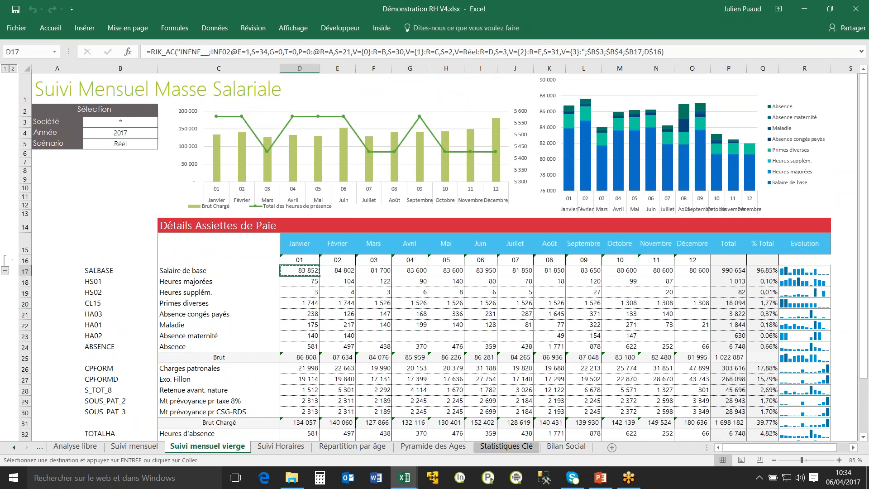
pyautogui.click(382, 29)
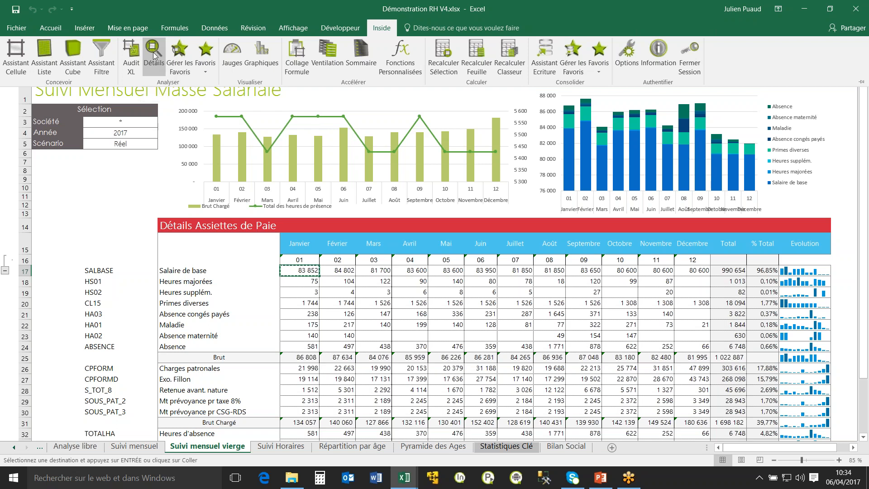
pyautogui.click(154, 57)
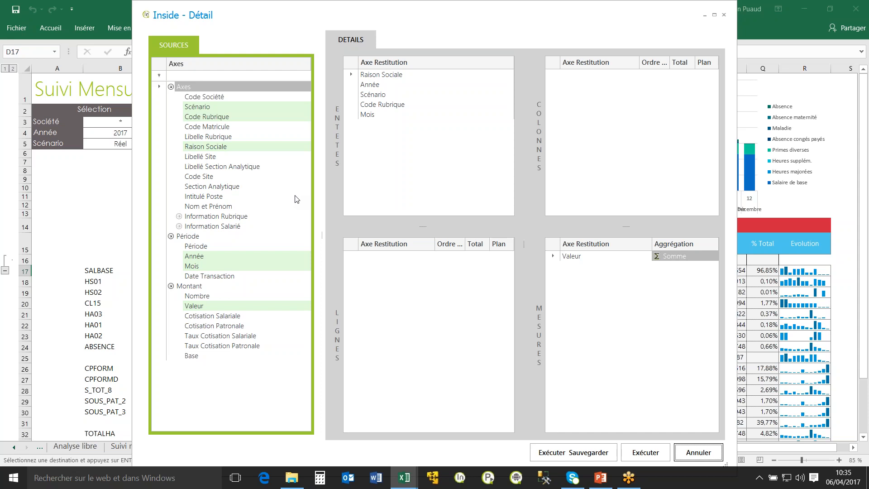
pyautogui.moveTo(469, 16); pyautogui.dragTo(394, 42)
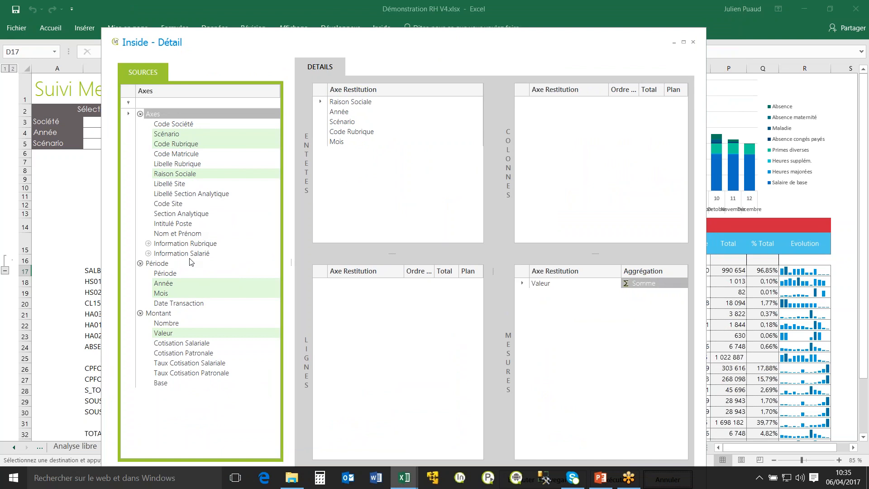
# Lay out the detail with Type de Contrat as a header, Raison Sociale in columns and Libellé Section Analytique in rows.
pyautogui.click(148, 244)
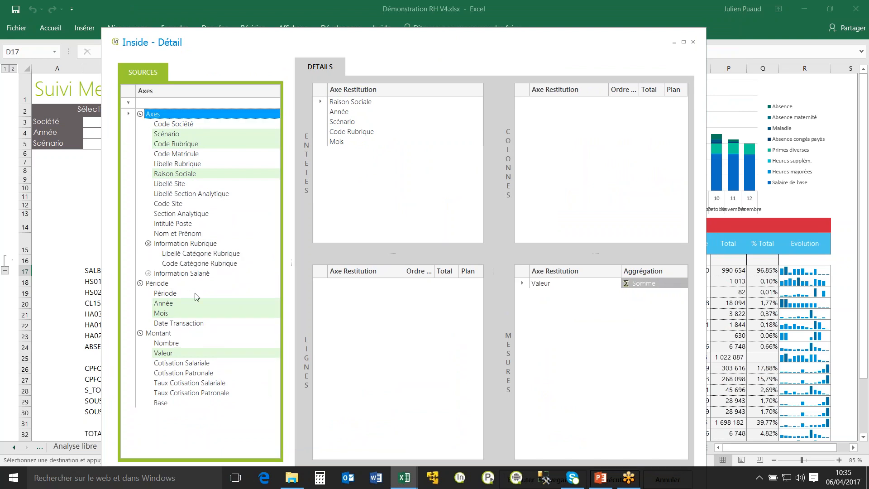
pyautogui.click(148, 273)
pyautogui.click(156, 293)
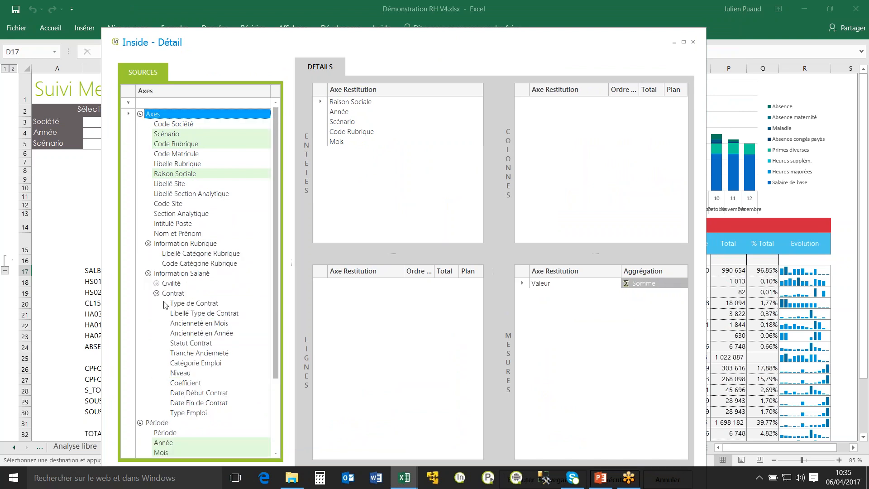
pyautogui.scroll(-2, 247, 349)
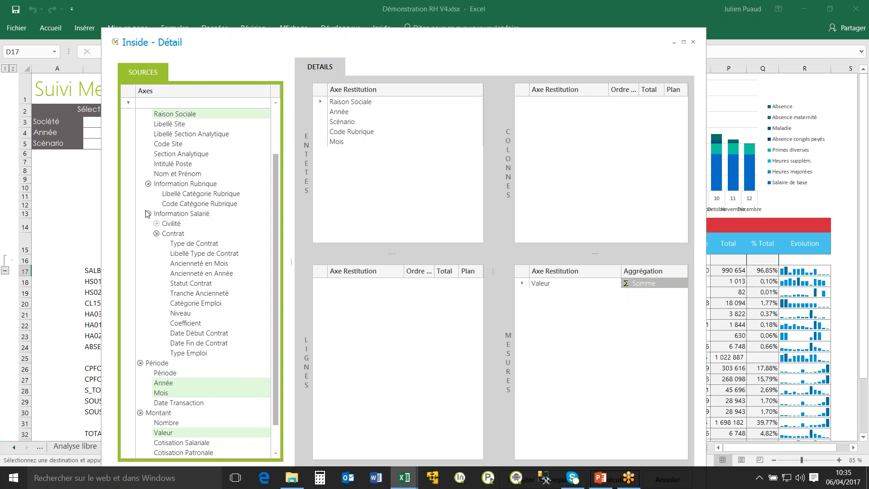
pyautogui.moveTo(209, 245); pyautogui.dragTo(388, 184)
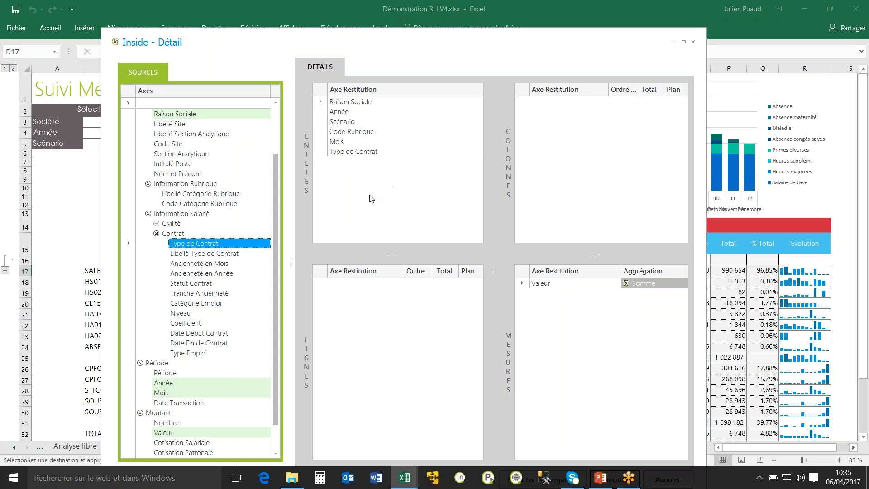
pyautogui.moveTo(365, 103); pyautogui.dragTo(586, 132)
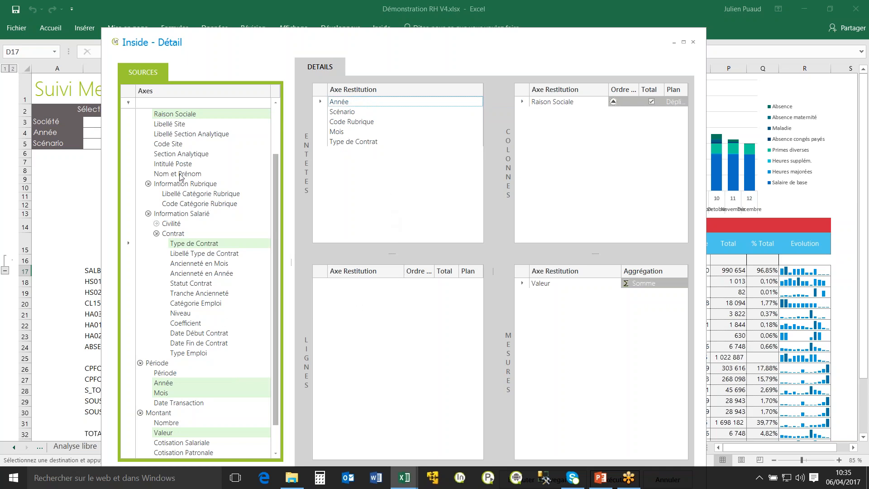
pyautogui.moveTo(205, 137); pyautogui.dragTo(380, 334)
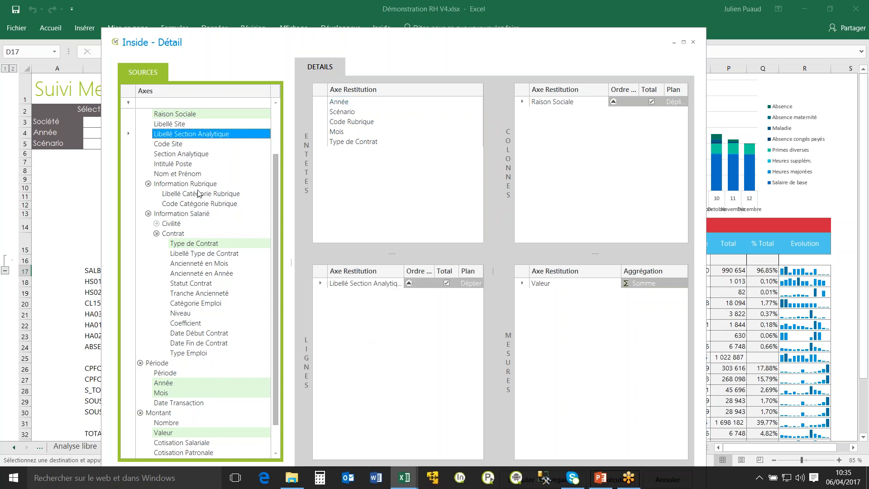
pyautogui.scroll(-1, 209, 289)
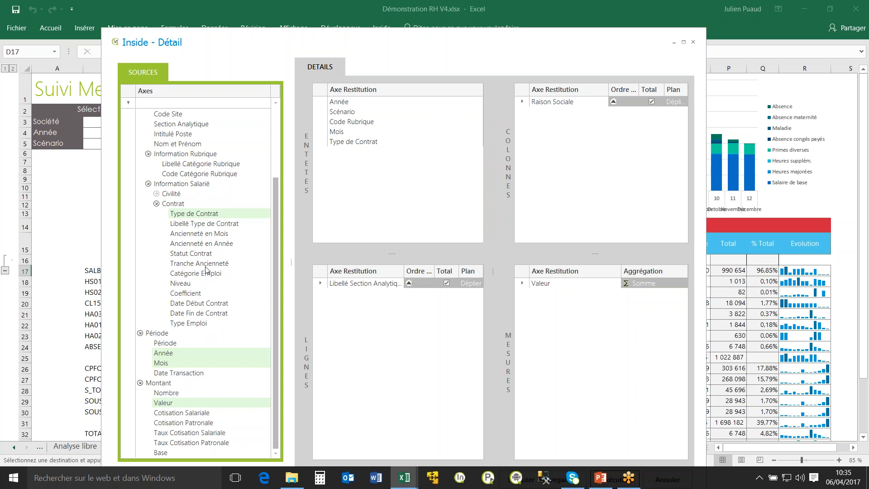
pyautogui.moveTo(194, 231); pyautogui.dragTo(353, 195)
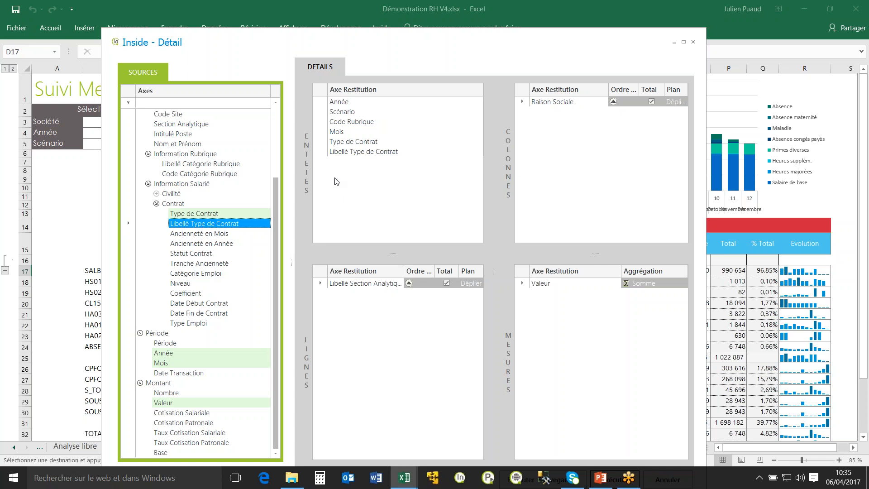
pyautogui.moveTo(373, 157); pyautogui.dragTo(199, 228)
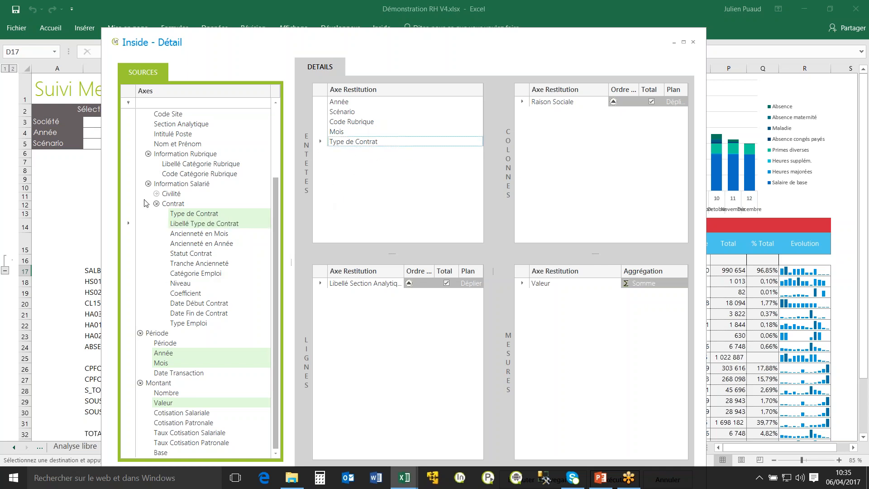
# Add Sexe from Civilité and Tranche Ancienneté from Contrat to the detail's headers.
pyautogui.click(156, 194)
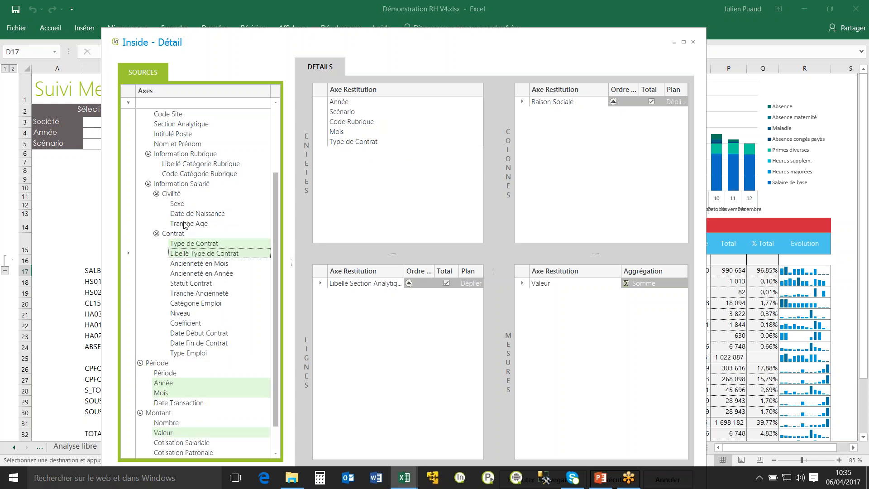
pyautogui.moveTo(177, 204); pyautogui.dragTo(363, 192)
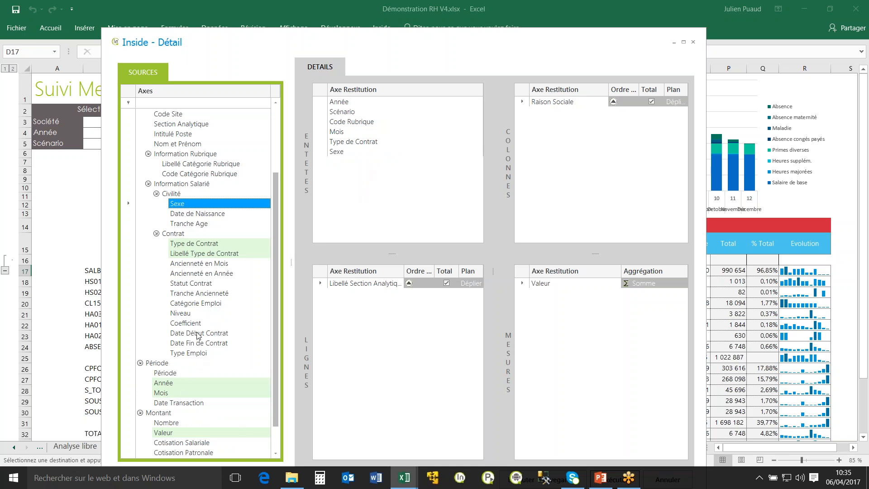
pyautogui.moveTo(199, 294); pyautogui.dragTo(367, 195)
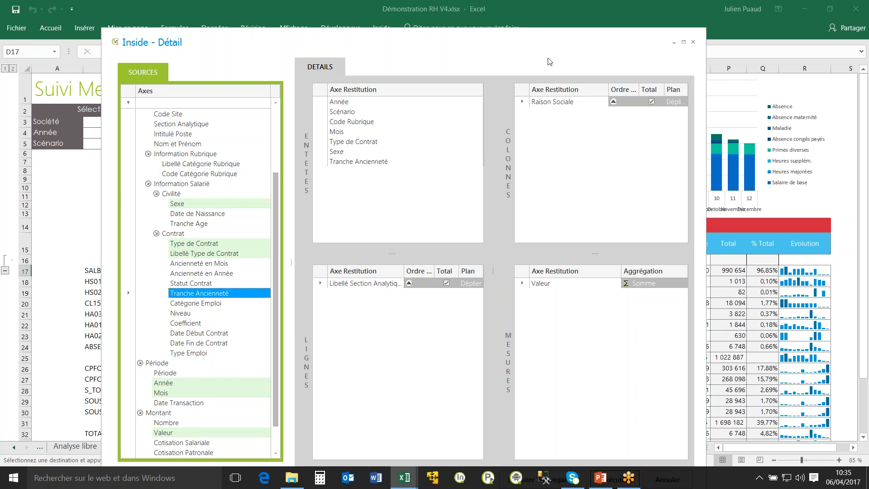
# Execute and save the detail under the designation Détail Ceriel.
pyautogui.moveTo(504, 45); pyautogui.dragTo(472, 17)
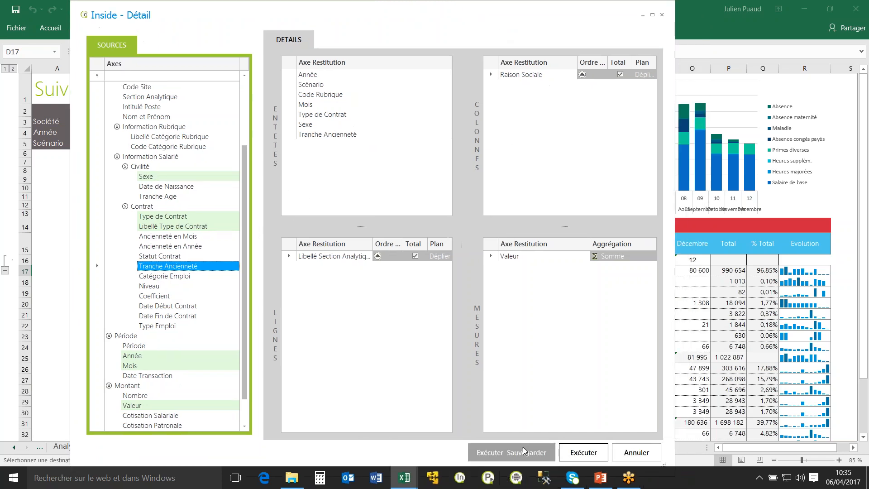
pyautogui.click(522, 452)
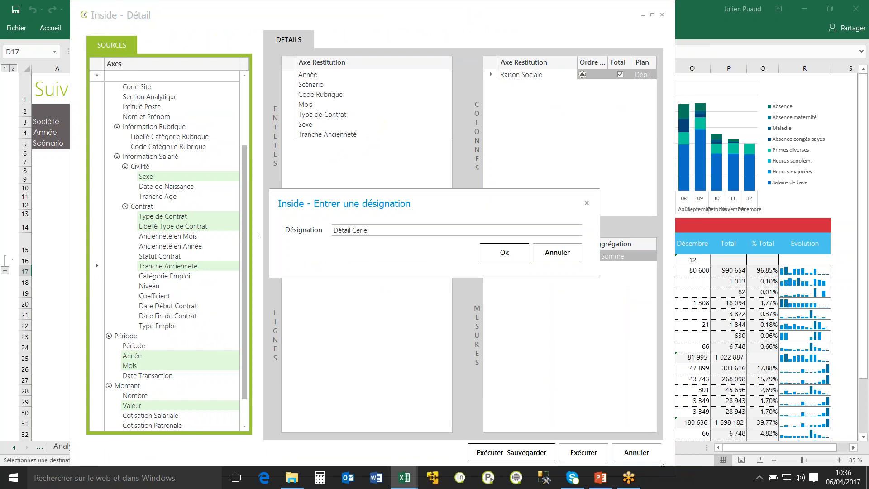
pyautogui.click(501, 253)
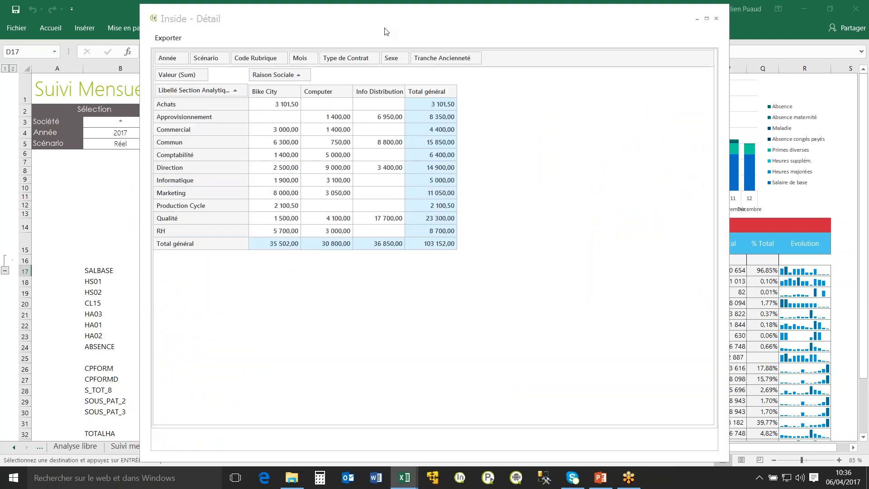
# Break the detail's rows down by Sexe within each Libellé Section Analytique and inspect the FEMME and HOMME lines for Approvisionnement.
pyautogui.moveTo(421, 36); pyautogui.dragTo(547, 51)
pyautogui.click(477, 164)
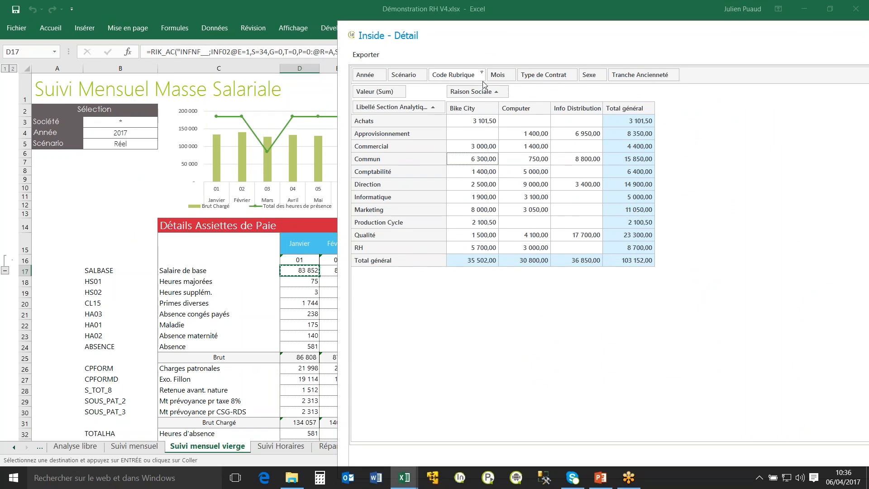
pyautogui.moveTo(594, 77); pyautogui.dragTo(442, 117)
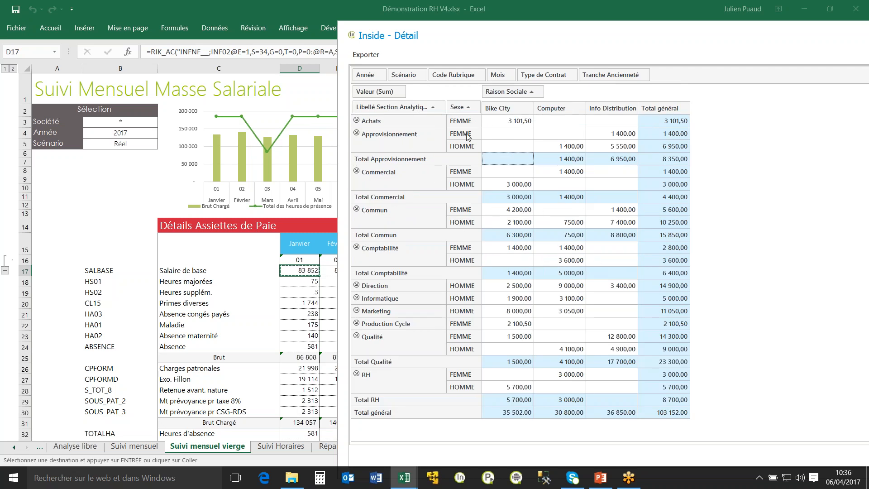
pyautogui.click(469, 147)
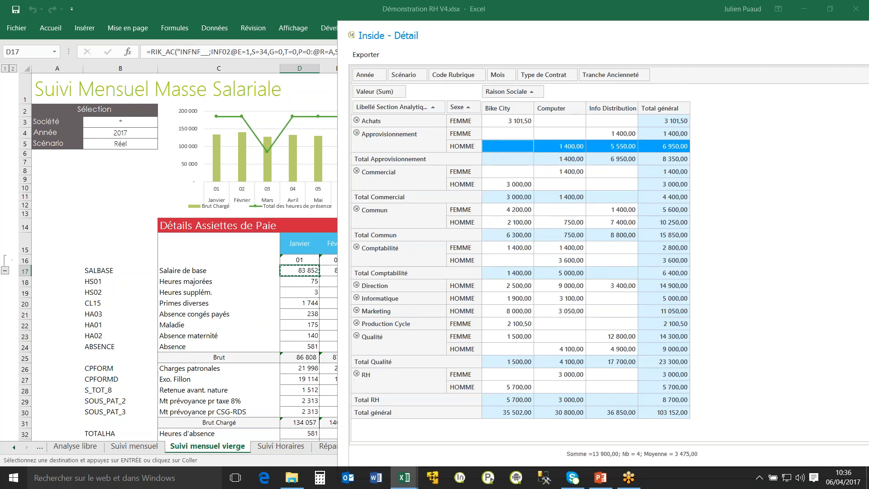
pyautogui.click(473, 136)
pyautogui.click(475, 148)
# Split the detail's company columns by Type de Contrat and check the CDD and CDI amounts under Bike City.
pyautogui.moveTo(565, 76); pyautogui.dragTo(555, 92)
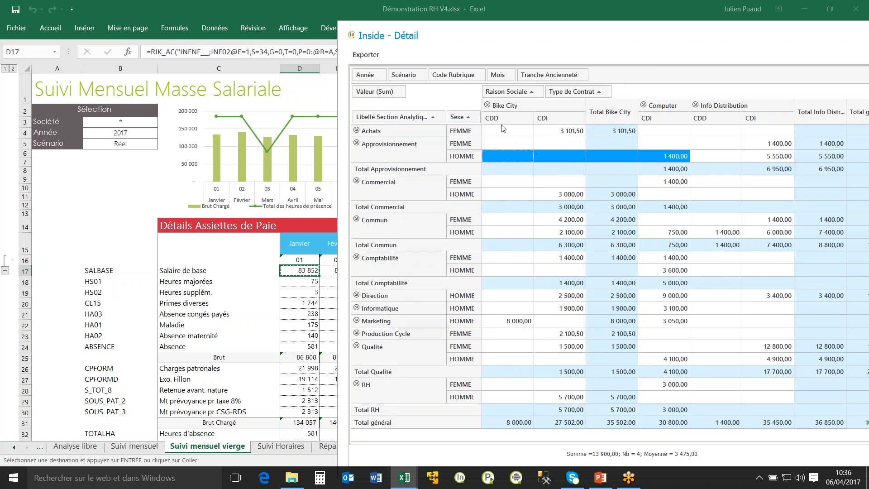
pyautogui.click(563, 131)
pyautogui.click(503, 134)
pyautogui.click(500, 181)
pyautogui.click(569, 198)
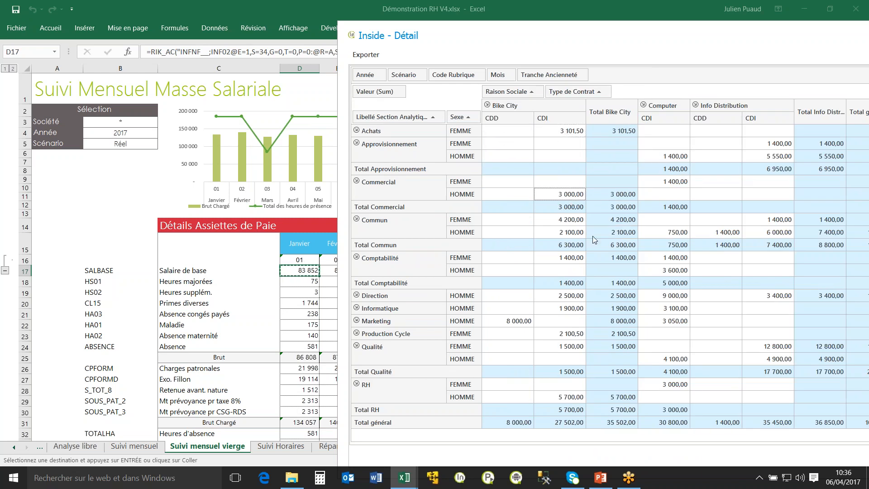
# Close the detail window and select February's base salary in E17.
pyautogui.moveTo(572, 38); pyautogui.dragTo(458, 35)
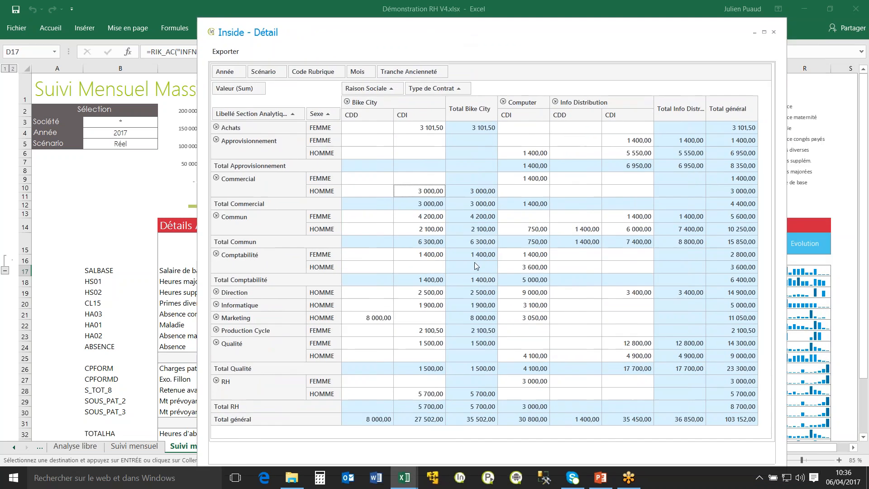
pyautogui.click(773, 34)
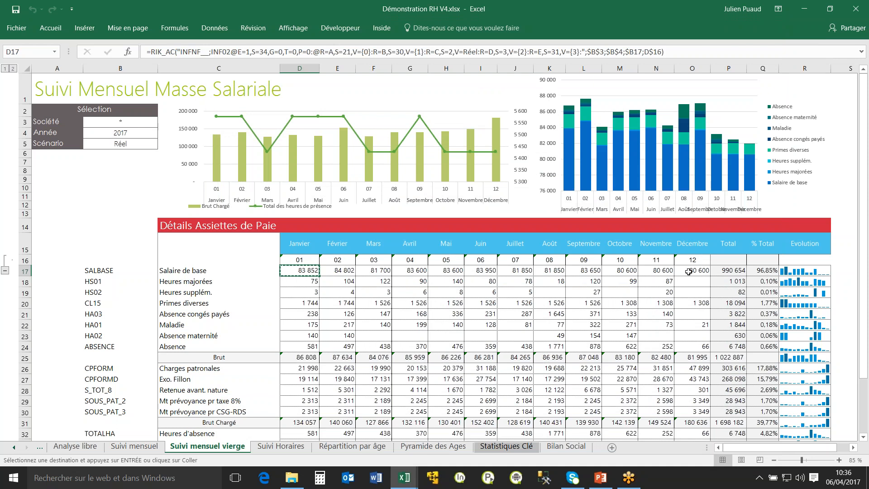
pyautogui.click(339, 273)
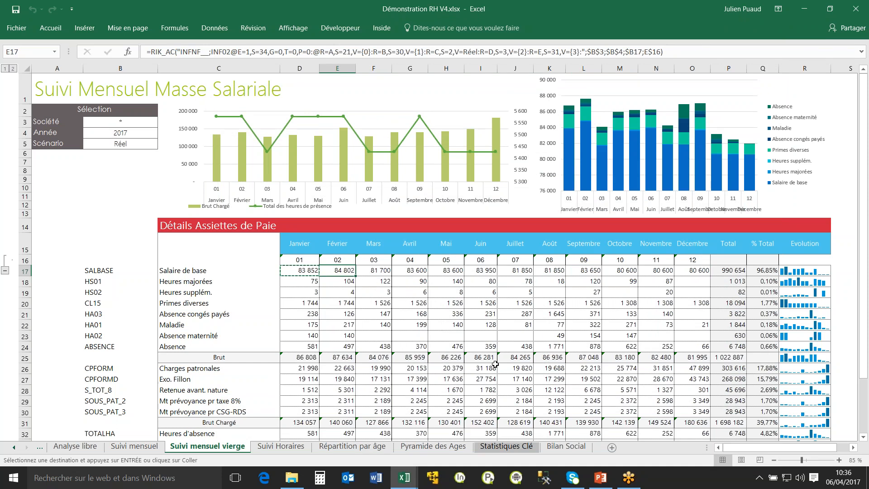
# Run the favourite Détail Ceriel on February's base salary, split its company columns by Sexe, and close the detail, returning to D17.
pyautogui.click(381, 28)
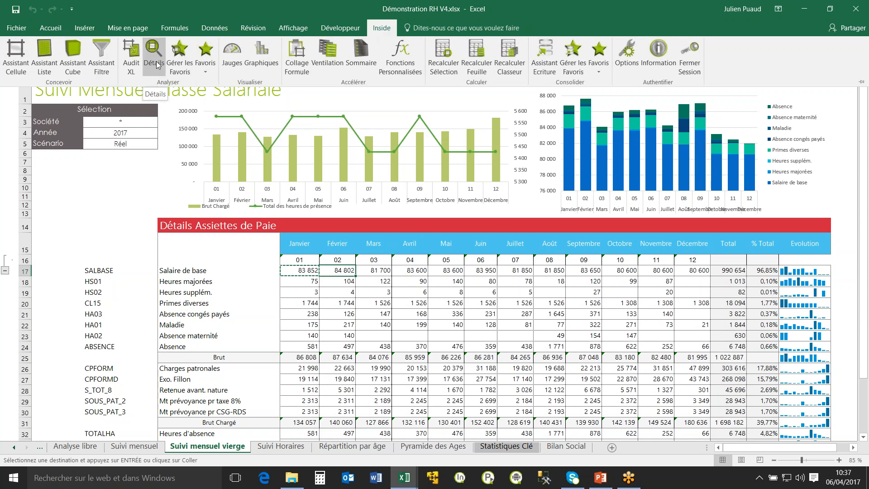
pyautogui.click(210, 67)
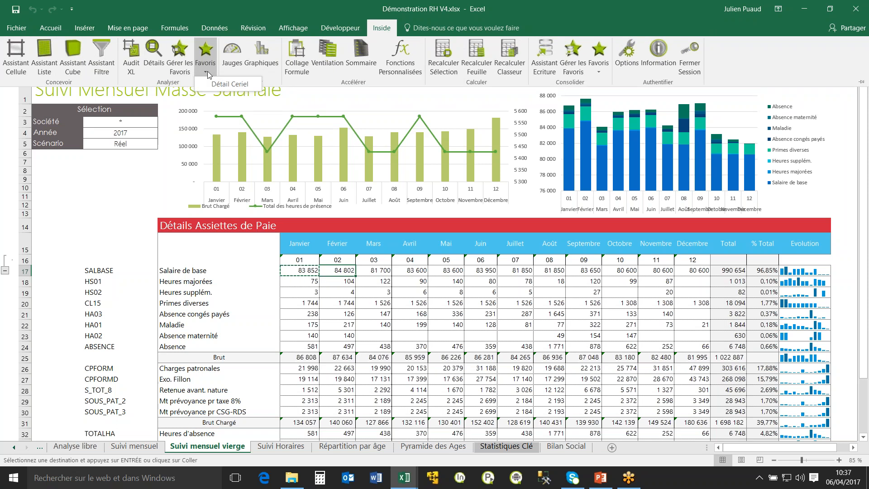
pyautogui.click(250, 90)
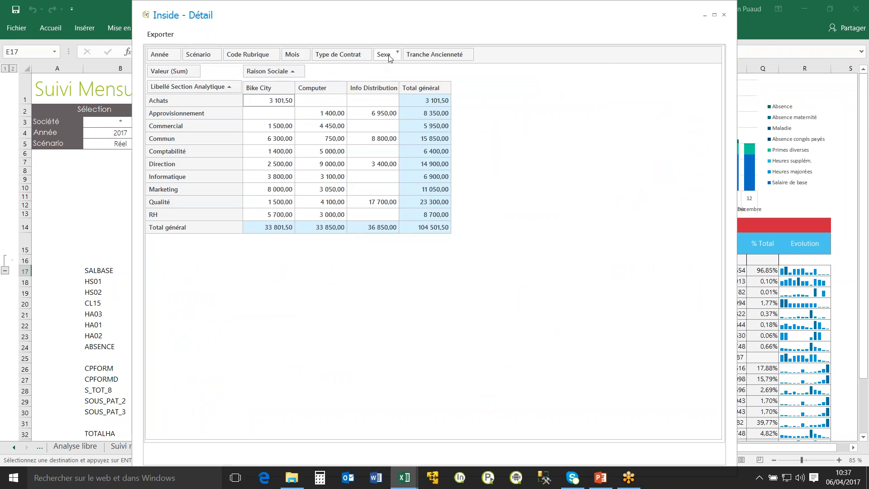
pyautogui.moveTo(390, 57); pyautogui.dragTo(312, 73)
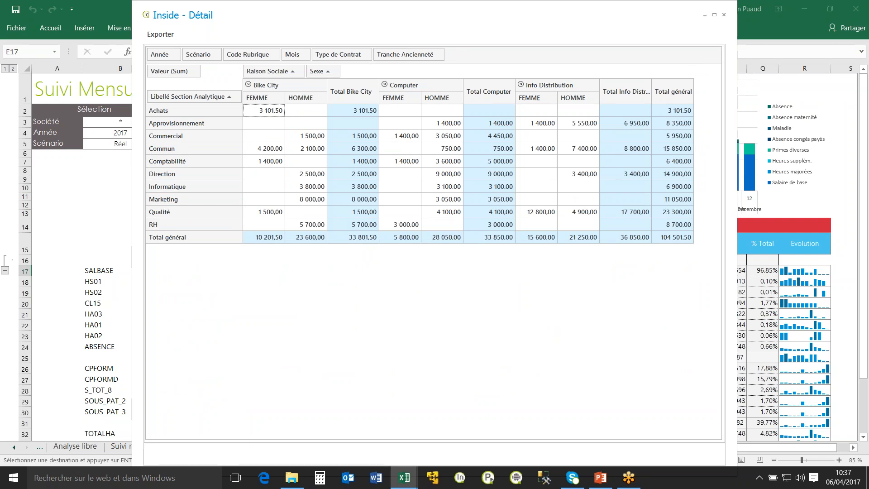
pyautogui.click(723, 15)
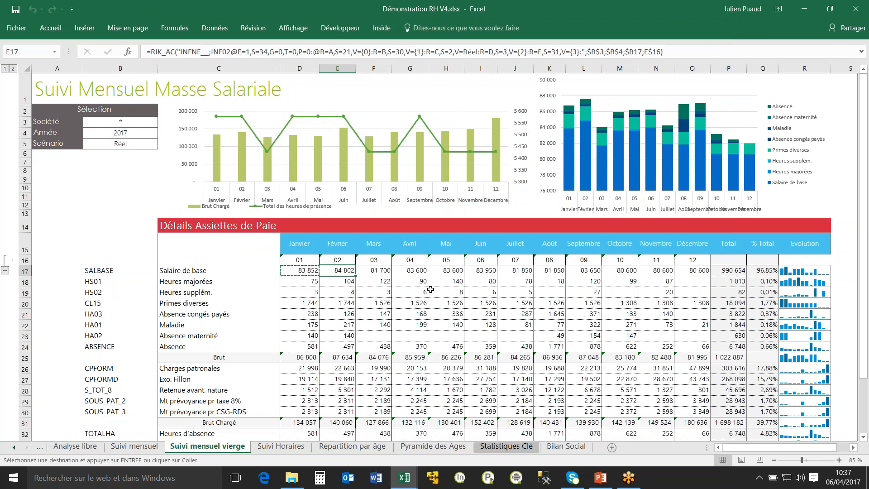
pyautogui.click(344, 303)
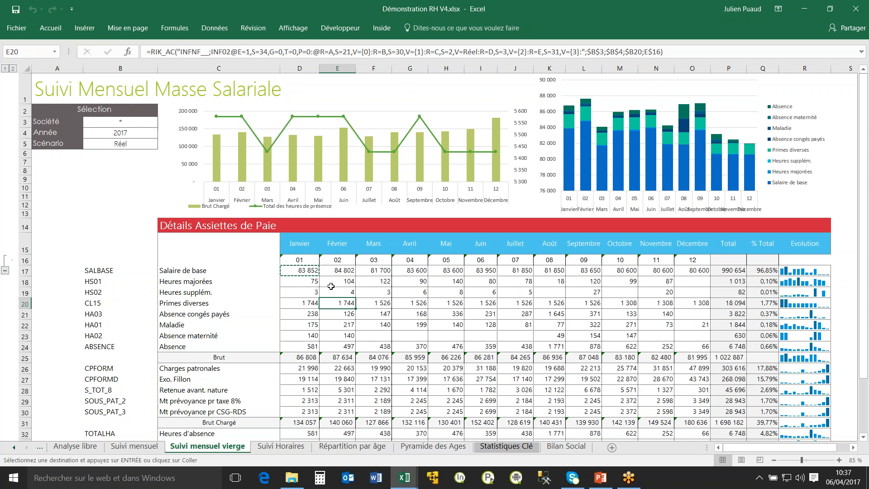
pyautogui.click(302, 270)
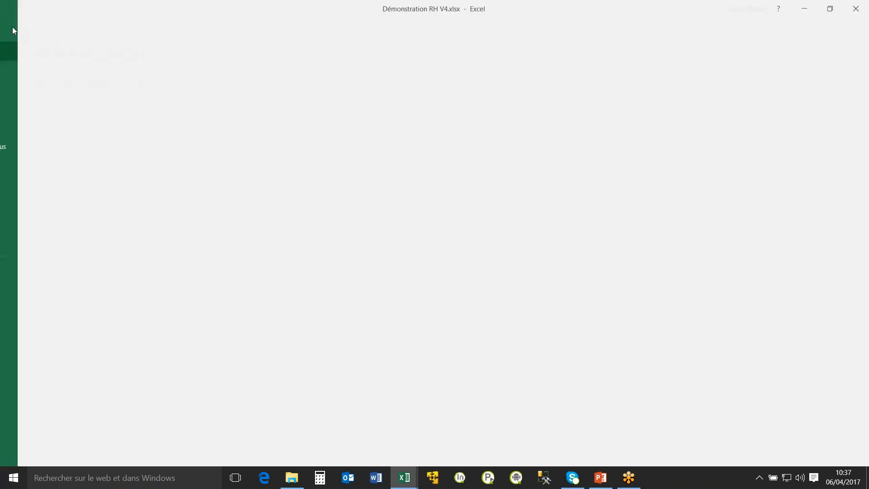
# Start saving the workbook to Inside's document library and expand the Reporting Base folder under Disque Virtuel.
pyautogui.click(15, 28)
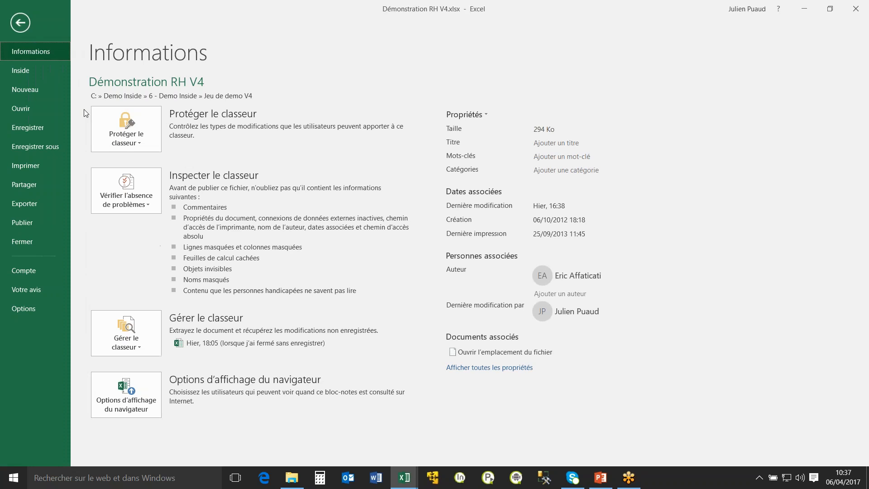
pyautogui.click(25, 71)
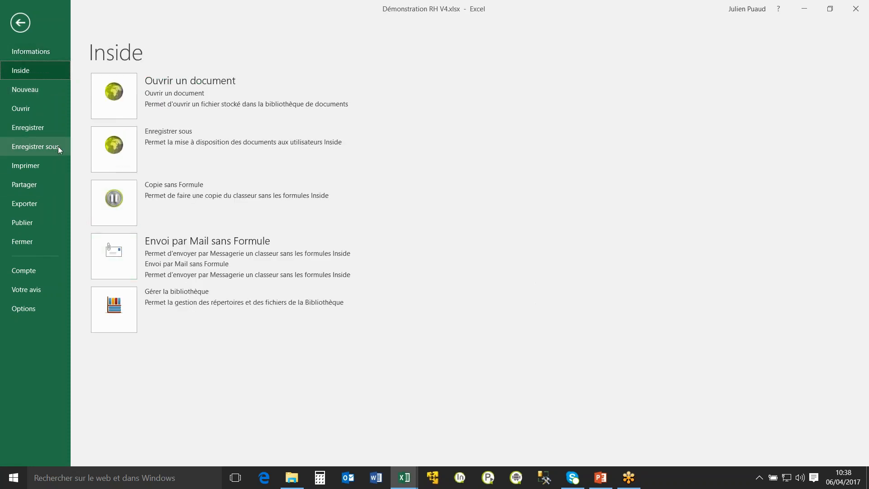
pyautogui.click(118, 150)
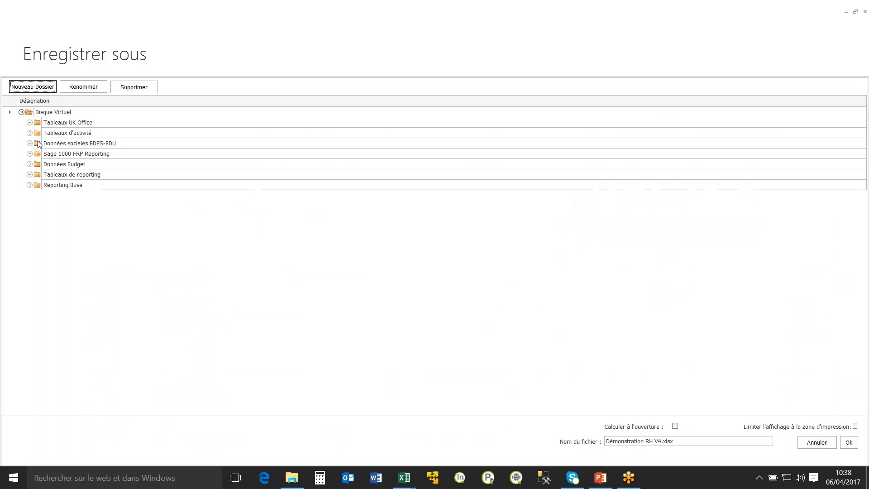
pyautogui.click(29, 143)
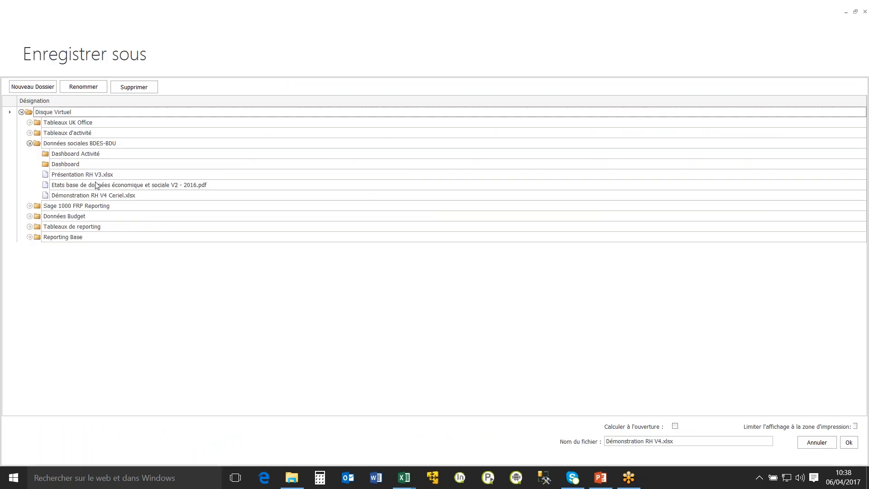
pyautogui.click(30, 144)
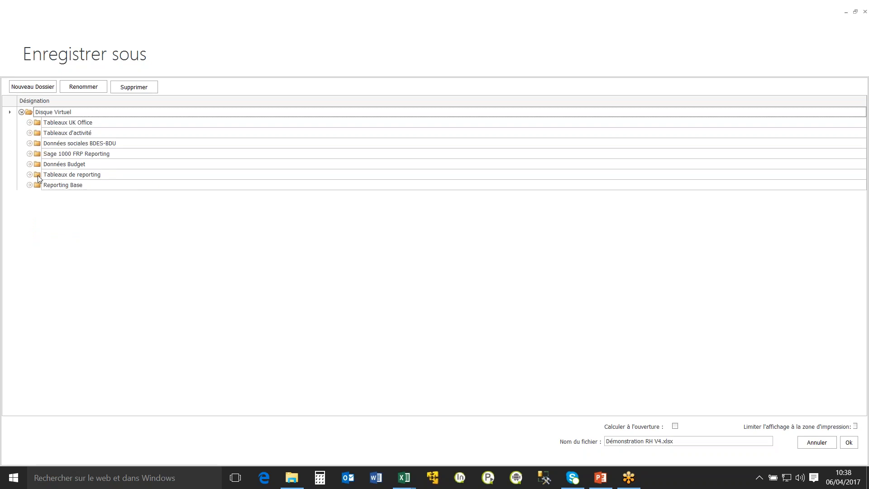
pyautogui.click(29, 185)
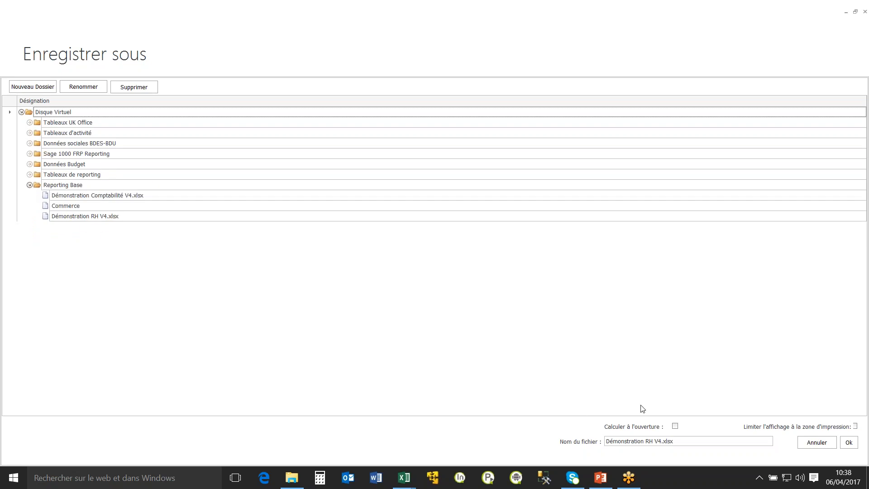
# Name the library copy Démonstration RH V4 CERIEL WEB.xlsx and save it.
pyautogui.click(669, 442)
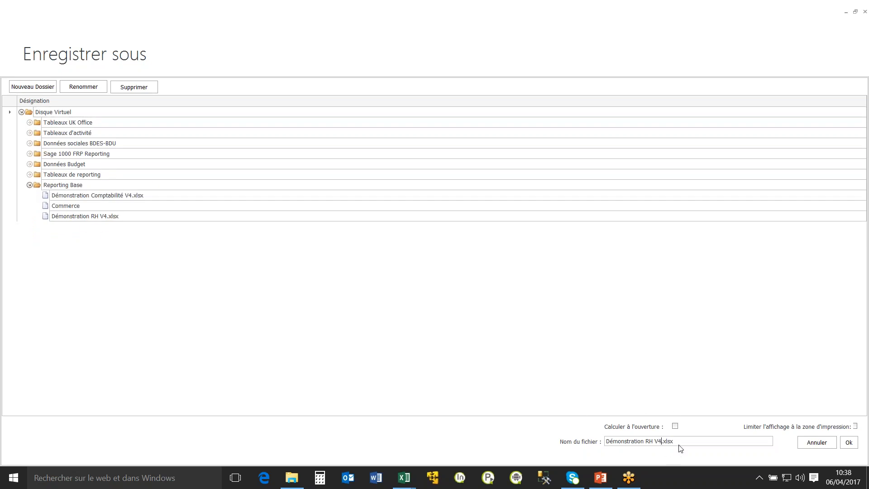
pyautogui.write('CERIEL WEB')
pyautogui.click(847, 443)
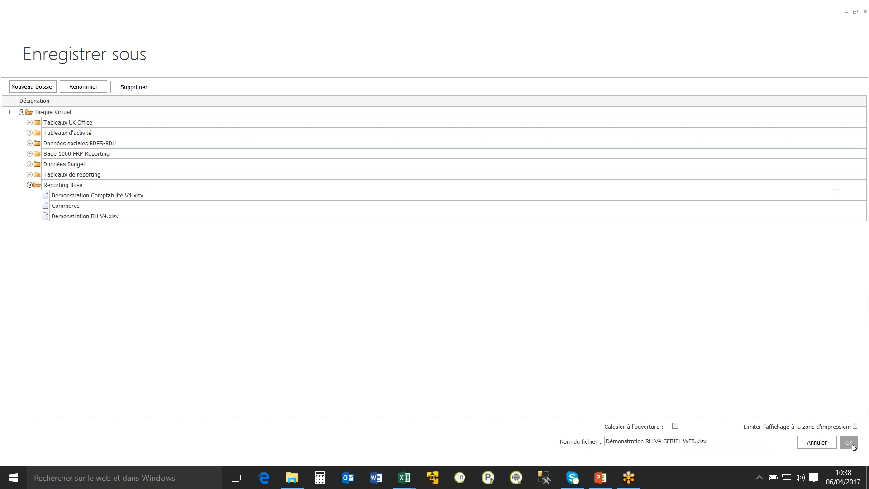
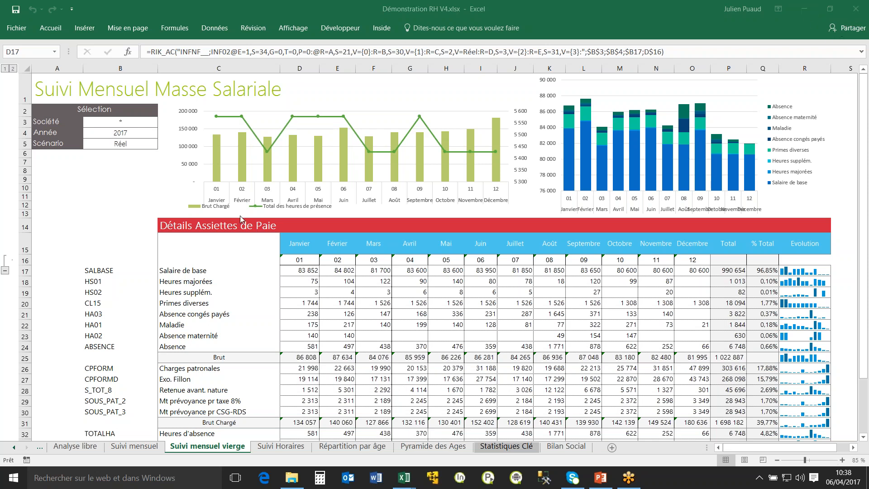
# Switch to the Classeur1 workbook and save it to the Inside document library as Classeur1 CERIEL.
pyautogui.moveTo(409, 477)
pyautogui.click(397, 425)
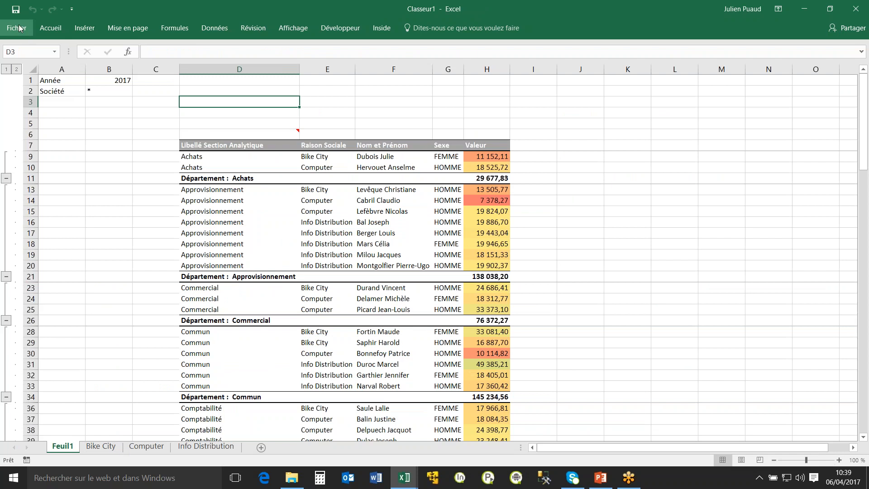
pyautogui.click(18, 28)
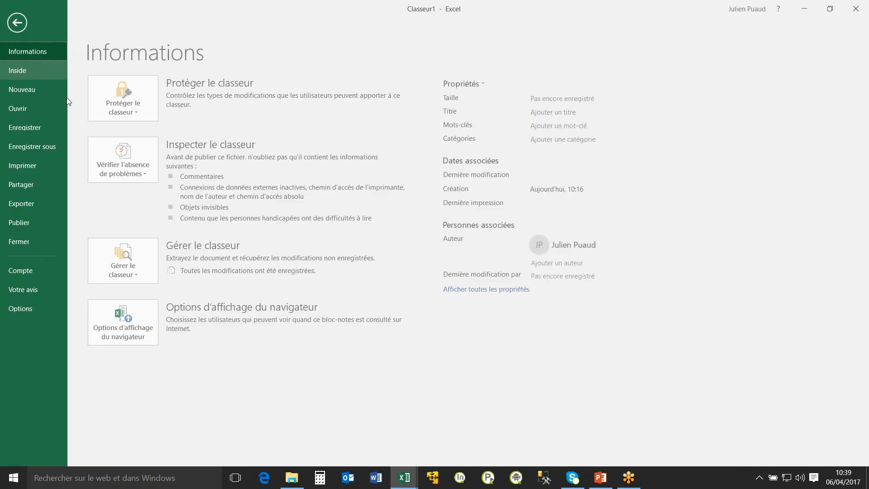
pyautogui.click(37, 72)
pyautogui.click(126, 159)
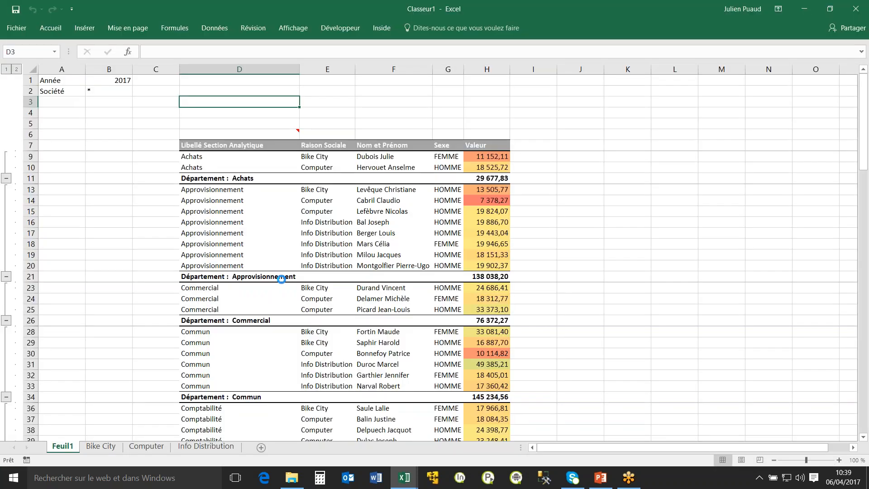
pyautogui.click(108, 196)
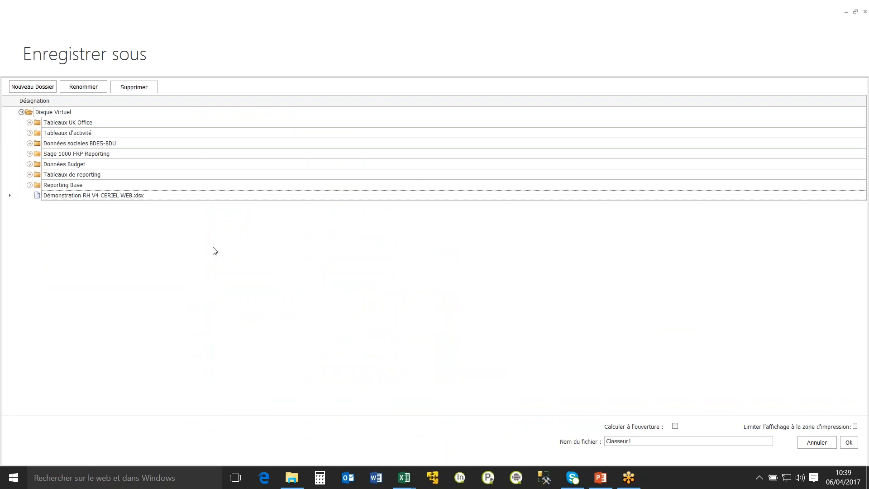
pyautogui.click(647, 443)
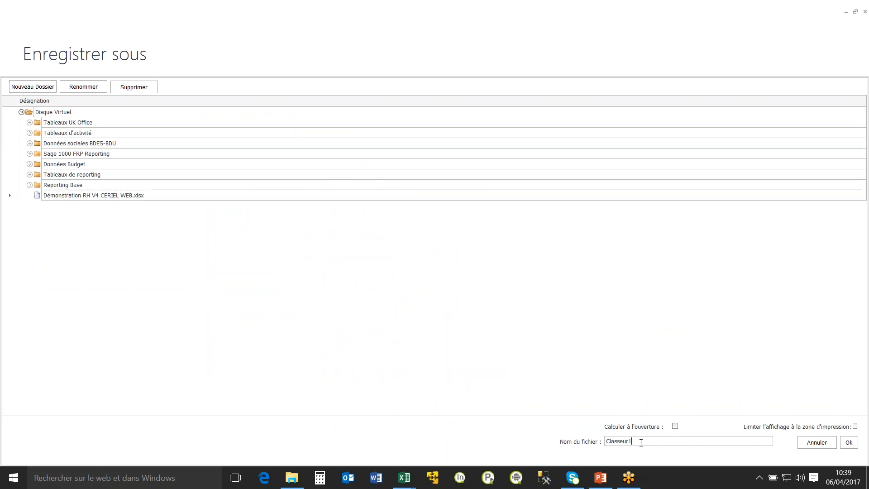
pyautogui.write('CERIEL')
pyautogui.click(848, 442)
# Close both open workbooks, Classeur1 and Démonstration RH V4.xlsx, answering the save prompts.
pyautogui.click(131, 131)
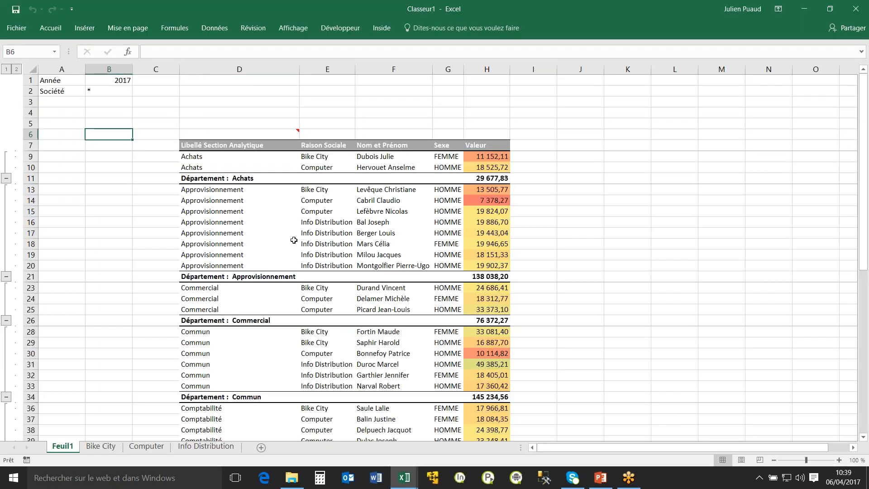
pyautogui.click(855, 8)
pyautogui.click(434, 253)
pyautogui.click(855, 9)
pyautogui.click(438, 255)
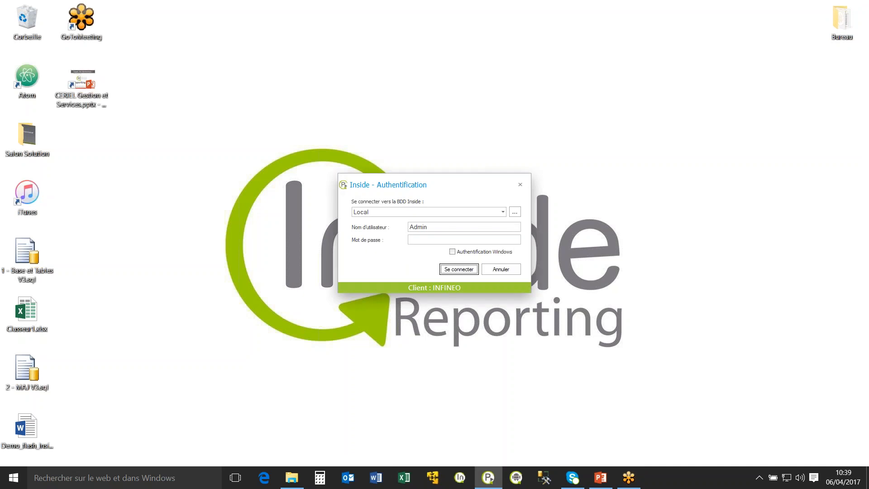
# Sign in to Inside Player on the Local database, check the opening dashboard's document commands, and return to the home page.
pyautogui.click(461, 271)
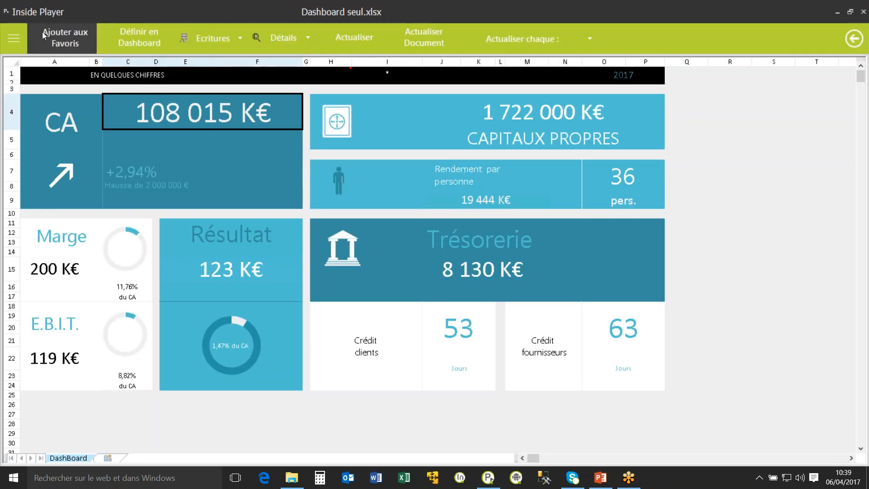
pyautogui.click(13, 39)
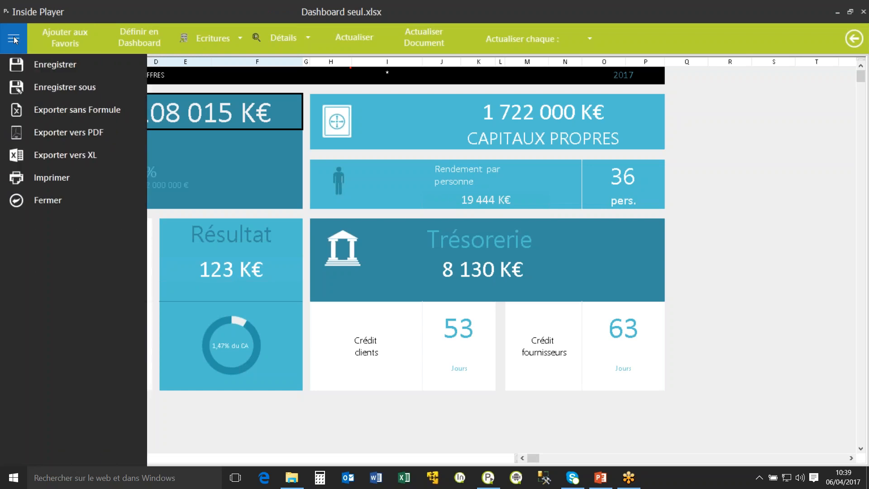
pyautogui.click(14, 39)
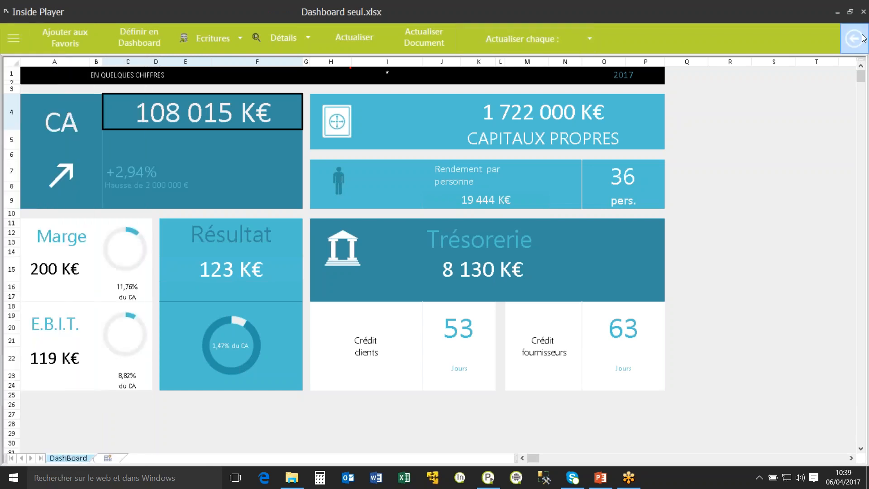
pyautogui.click(859, 43)
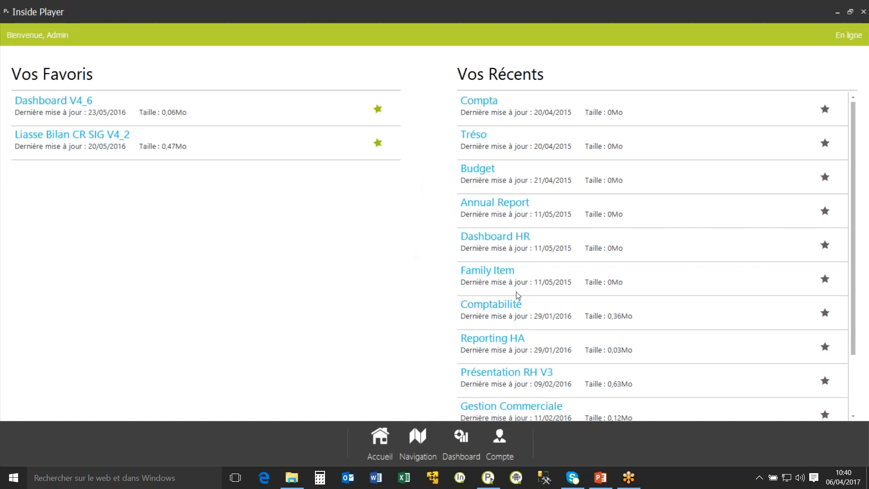
# Examine the recent documents and the library folders, including Reporting Base and Tableaux UK Office, in Inside Player.
pyautogui.scroll(-1, 520, 312)
pyautogui.click(411, 449)
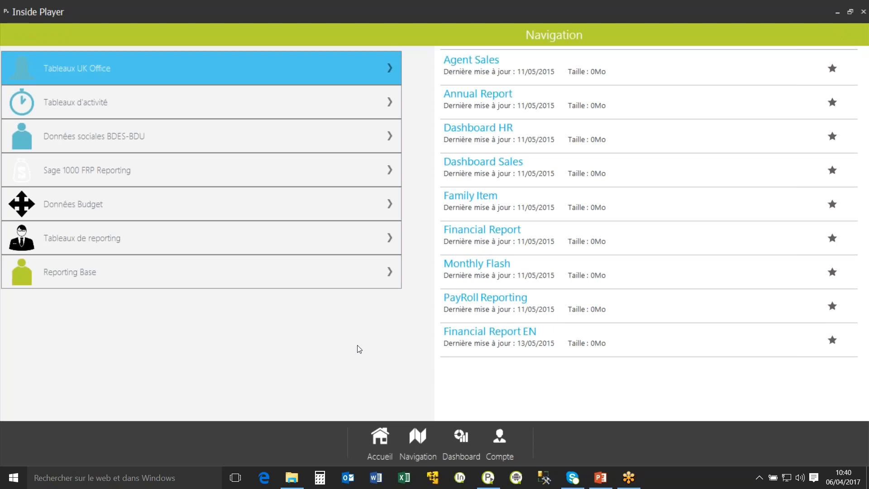
pyautogui.click(211, 273)
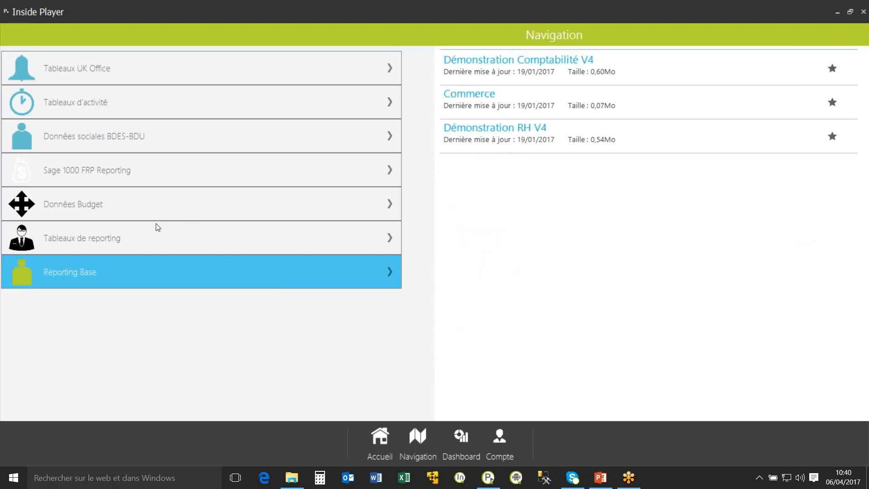
pyautogui.click(150, 243)
pyautogui.click(123, 62)
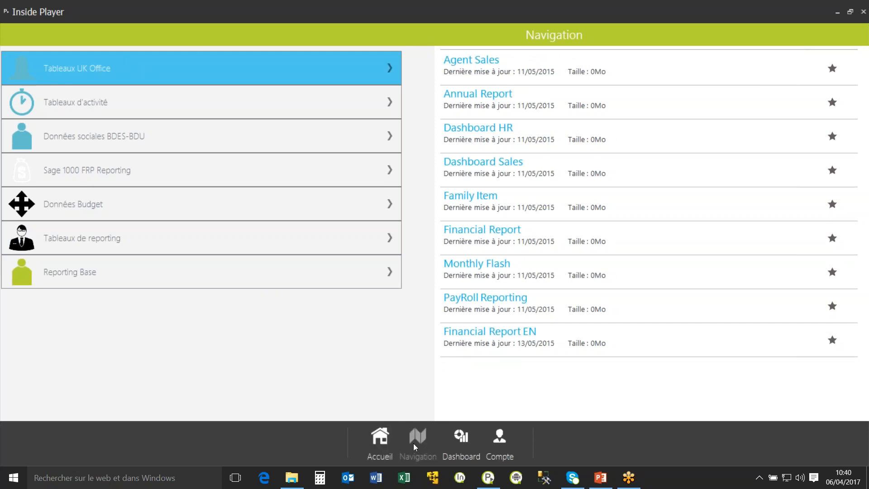
pyautogui.click(378, 446)
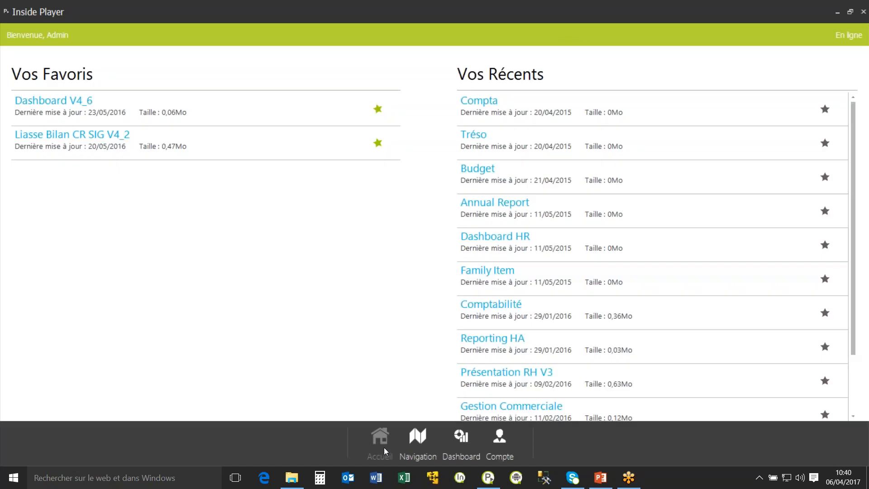
pyautogui.scroll(-2, 629, 251)
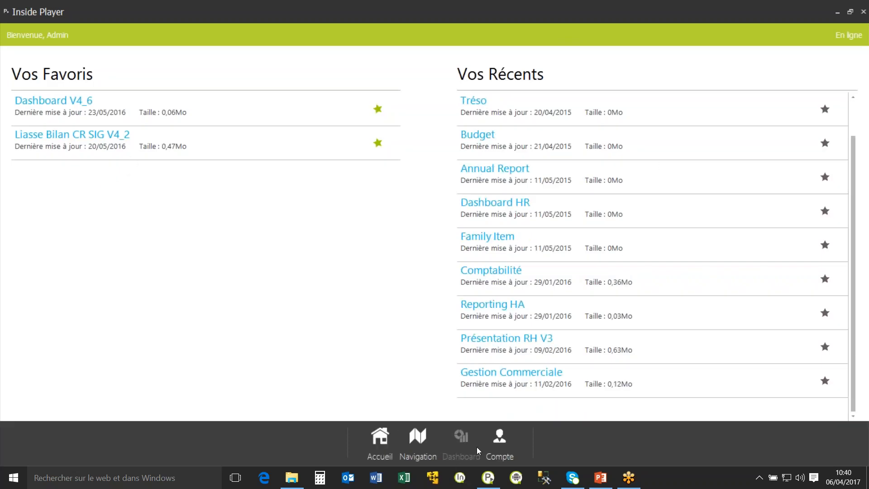
# Switch to Excel and create a new blank workbook.
pyautogui.click(405, 482)
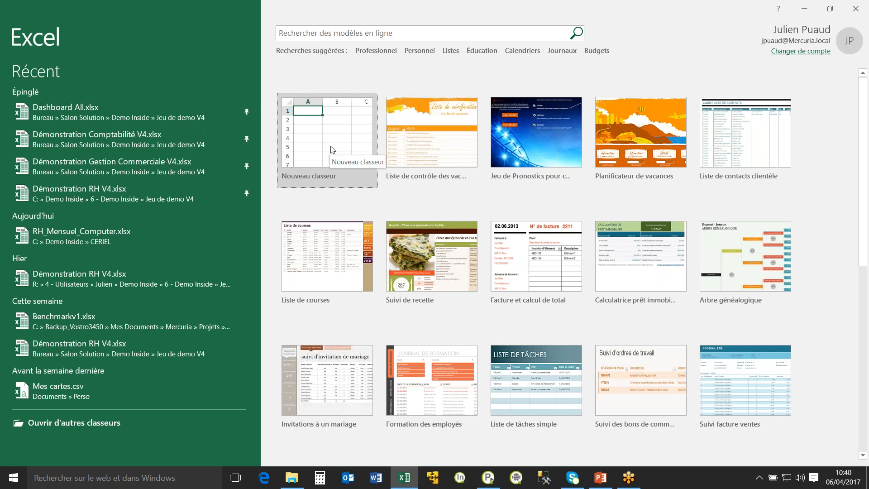
pyautogui.click(331, 149)
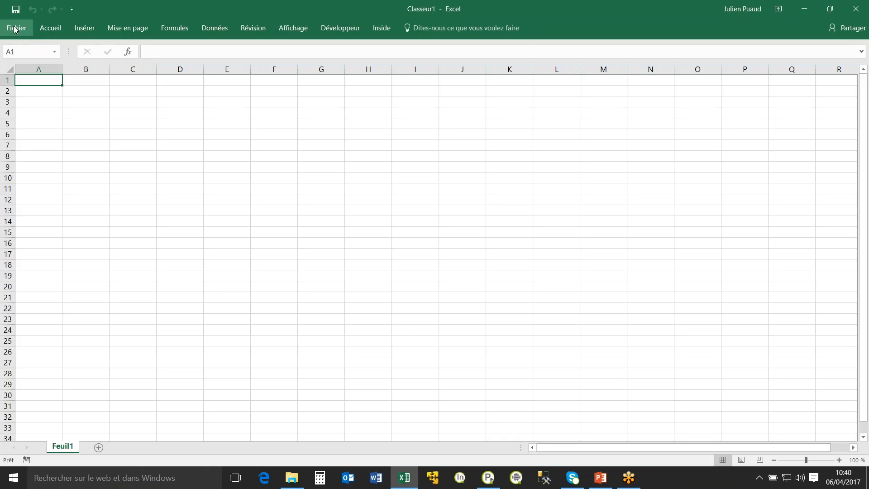
pyautogui.click(15, 29)
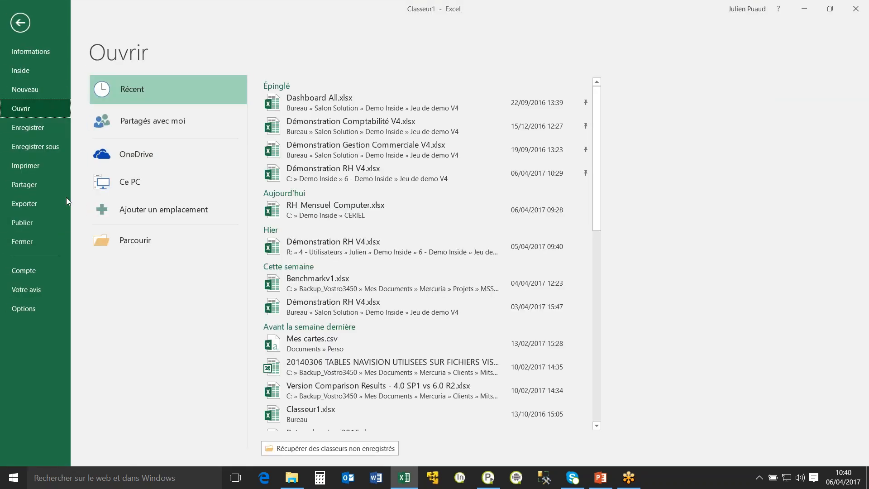
pyautogui.click(29, 71)
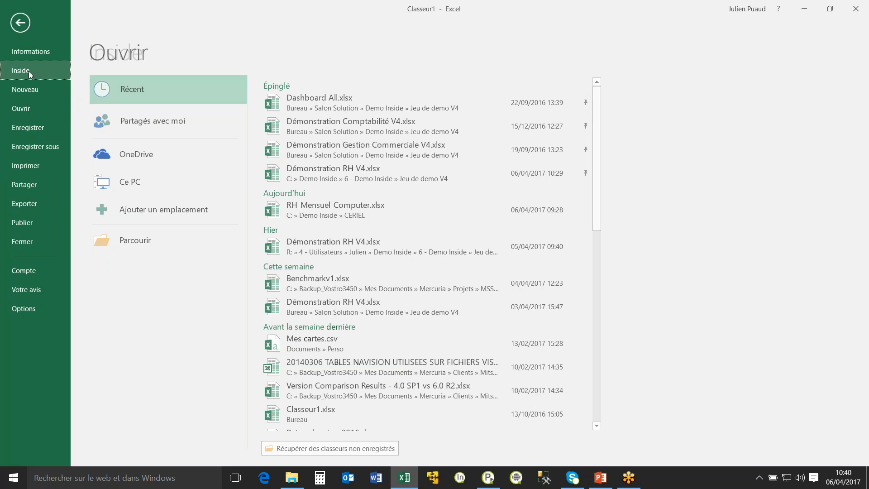
pyautogui.click(20, 21)
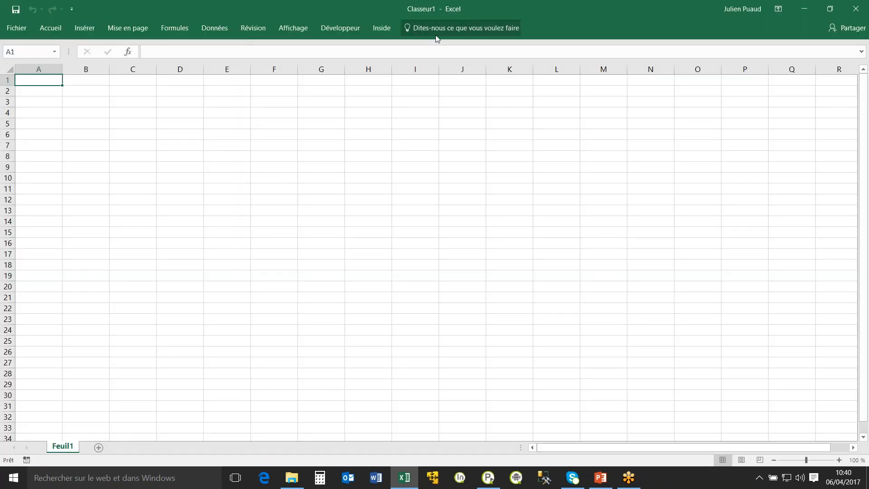
# Connect Excel to Inside through the authentication window.
pyautogui.click(379, 30)
pyautogui.click(53, 58)
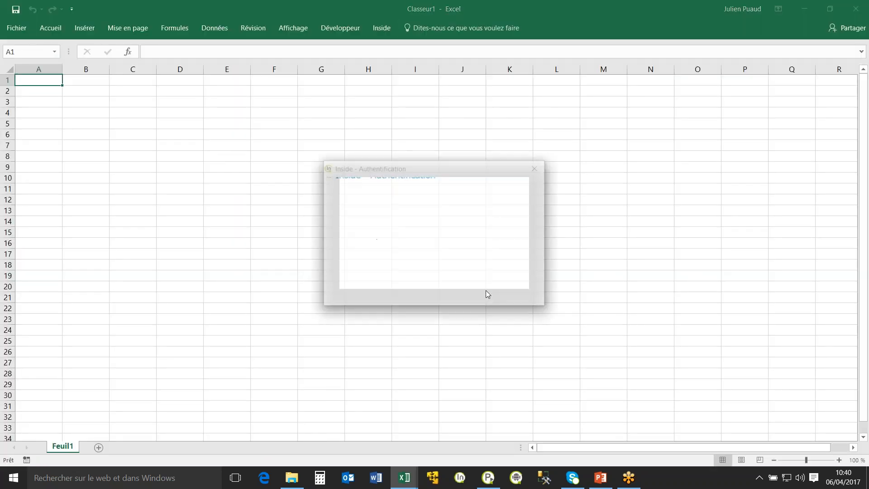
pyautogui.click(473, 282)
# Open Démonstration RH V4 CERIEL WEB.xlsx from the Inside document library.
pyautogui.click(22, 27)
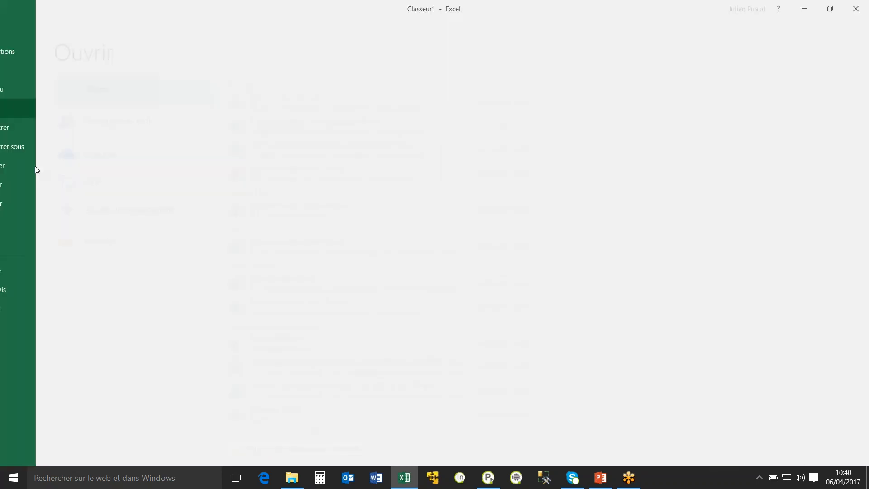
pyautogui.click(24, 66)
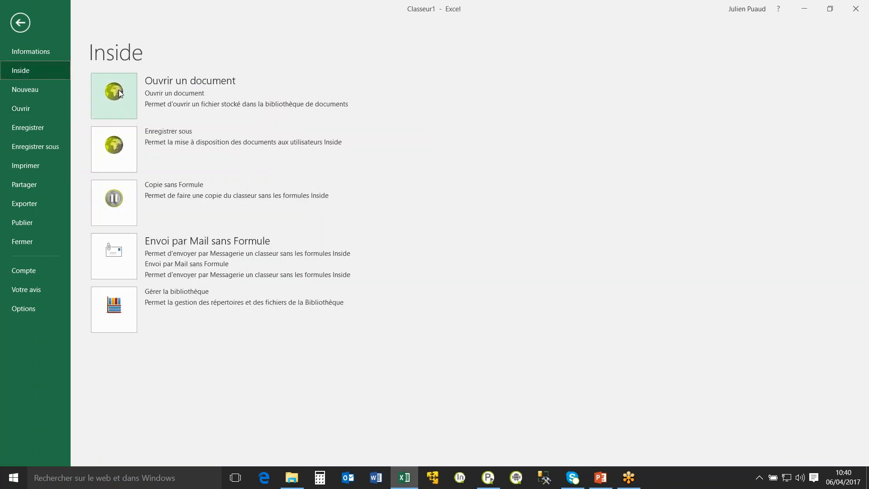
pyautogui.click(120, 93)
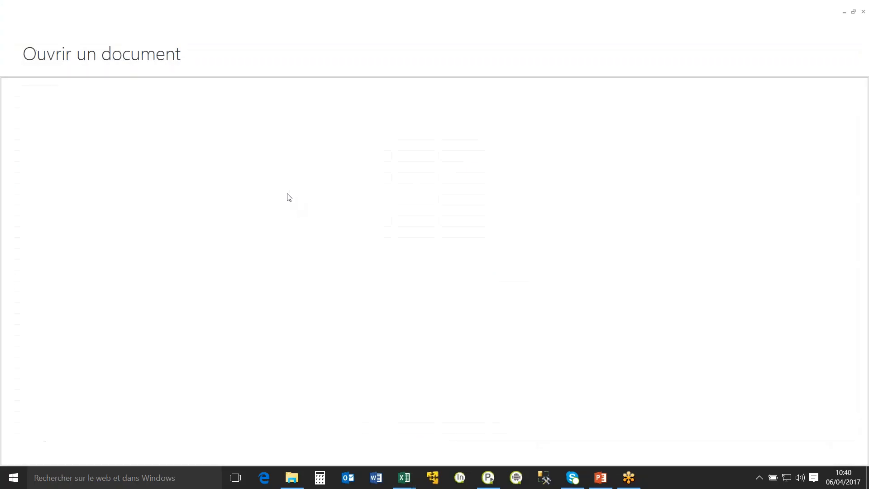
pyautogui.click(89, 179)
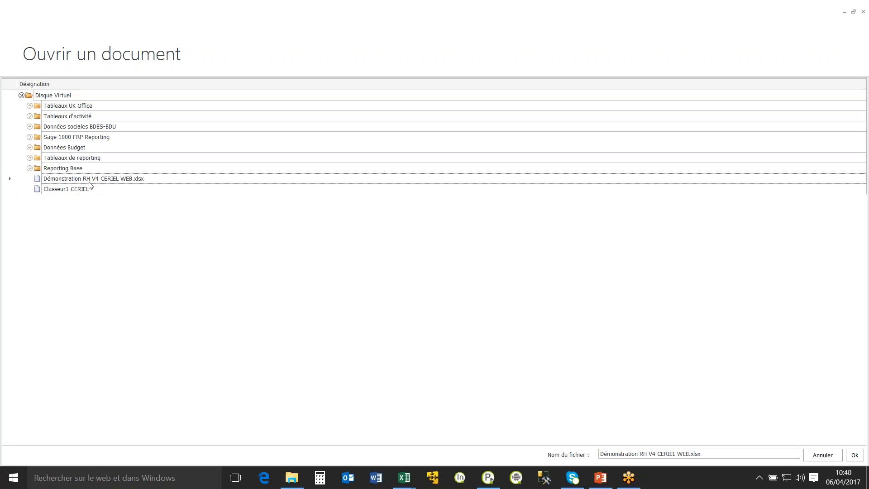
pyautogui.click(854, 455)
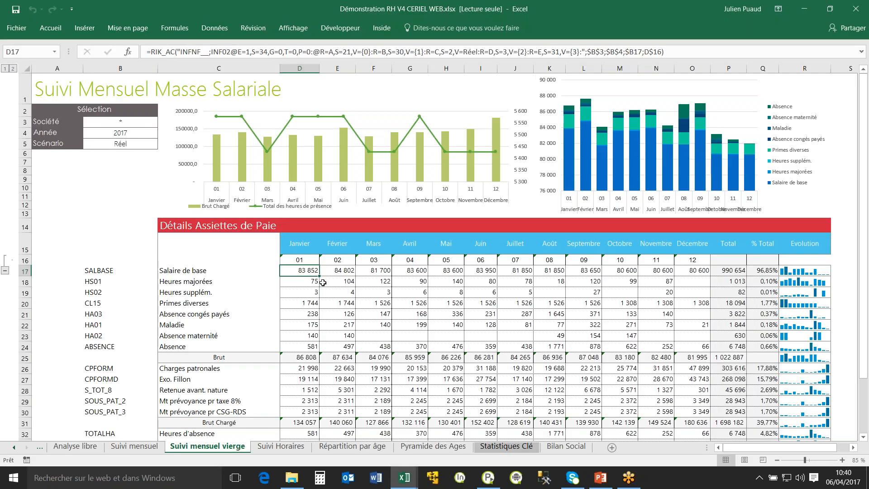
# Save the workbook to the library's Reporting Base folder, adding 2 after WEB in the file name.
pyautogui.click(17, 32)
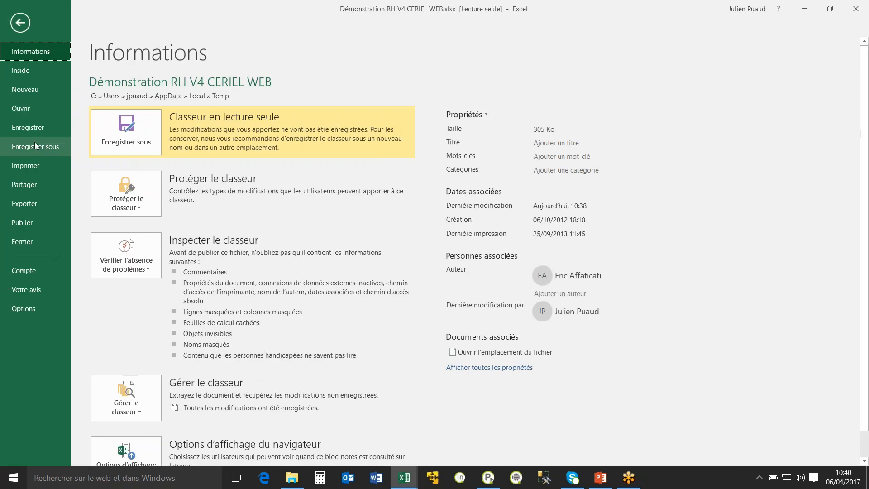
pyautogui.click(34, 71)
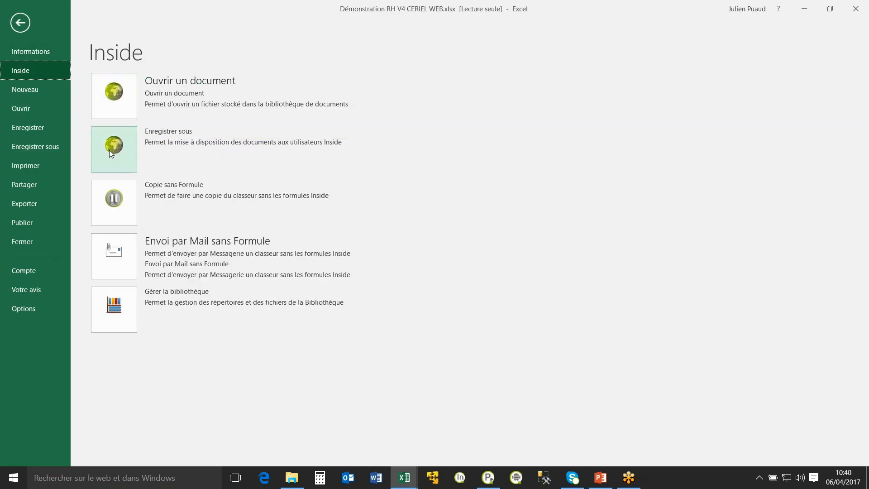
pyautogui.click(118, 151)
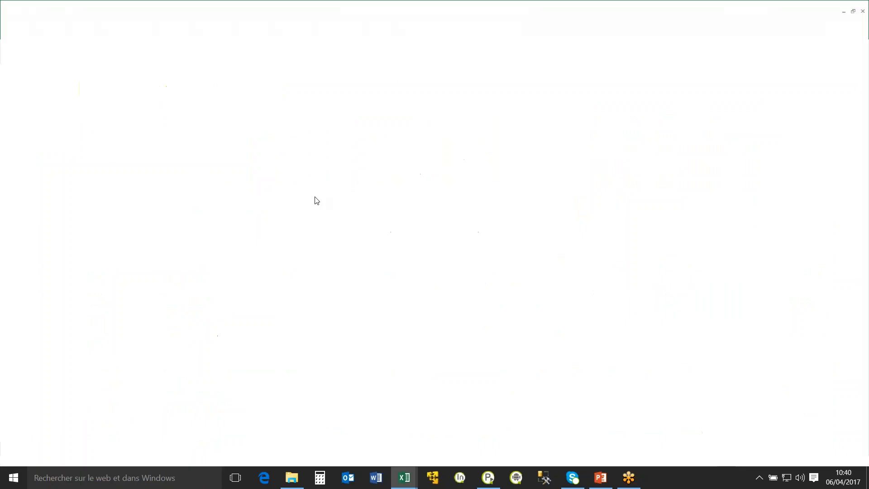
pyautogui.click(68, 184)
pyautogui.click(30, 185)
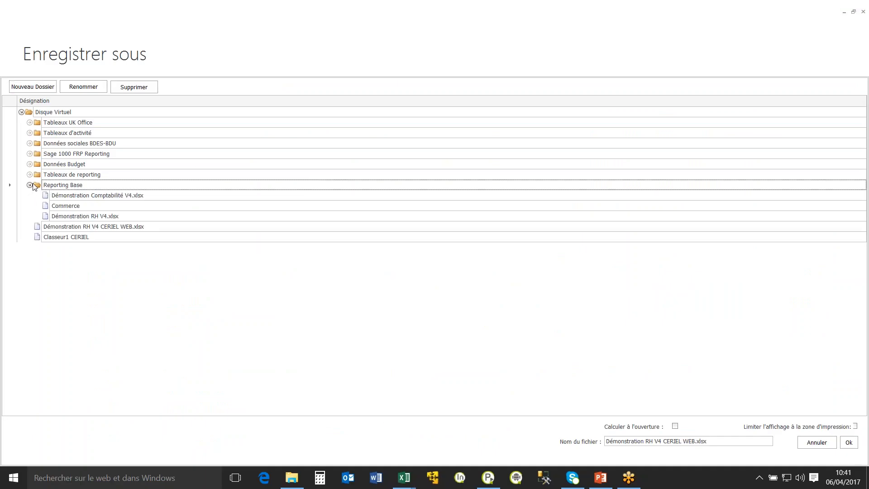
pyautogui.click(698, 441)
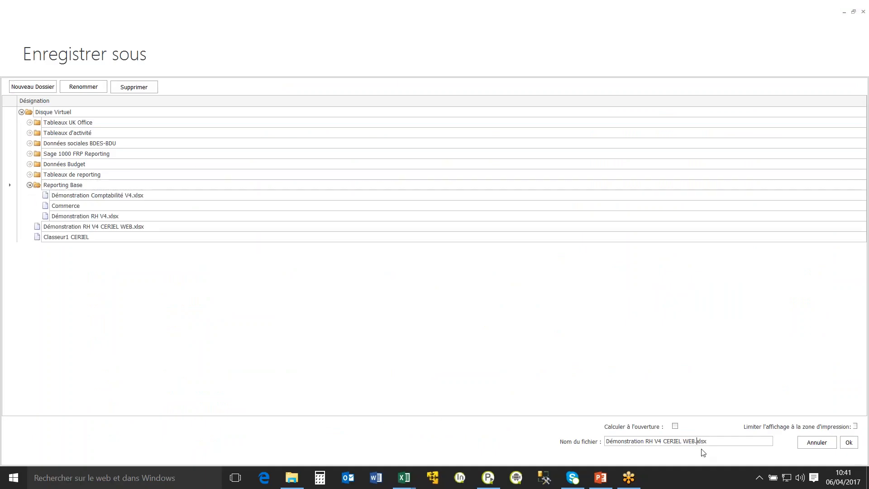
pyautogui.moveTo(694, 442); pyautogui.dragTo(697, 442)
pyautogui.write('2')
pyautogui.click(850, 445)
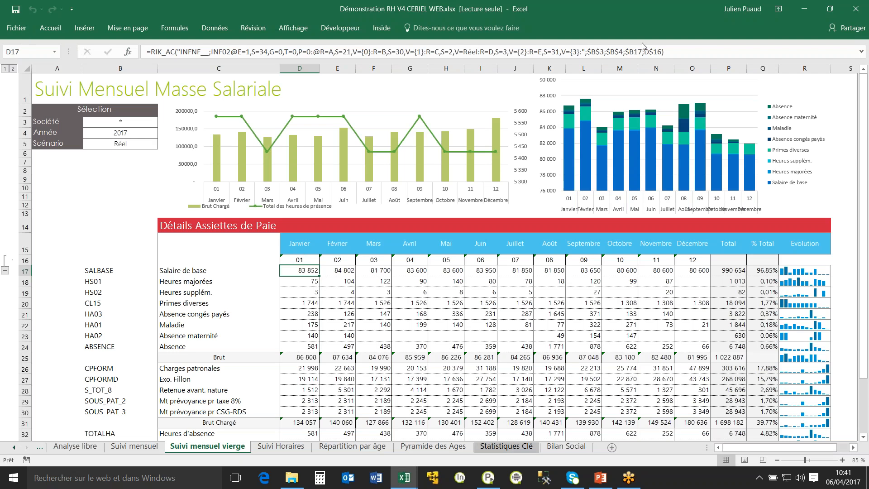
# Close all Excel windows without saving the changes to Démonstration RH V4 CERIEL WEB.xlsx, and switch to Inside Player.
pyautogui.click(488, 477)
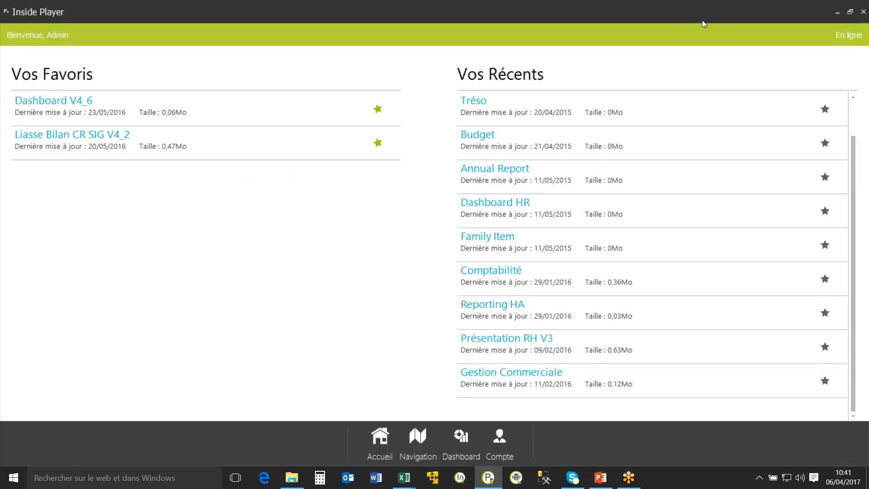
pyautogui.click(489, 478)
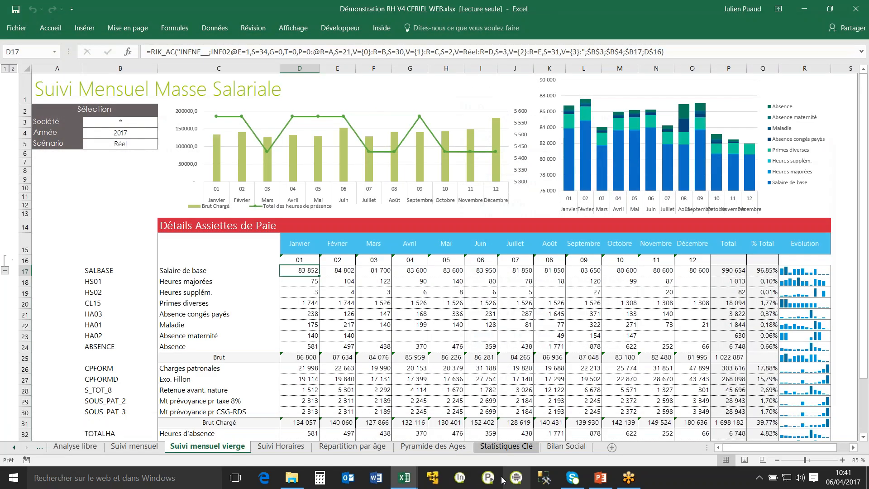
pyautogui.click(488, 478)
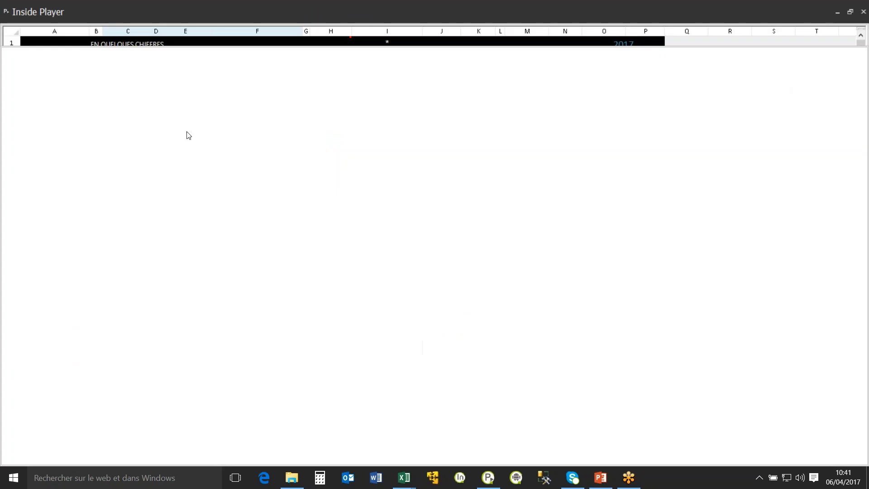
pyautogui.rightClick(404, 479)
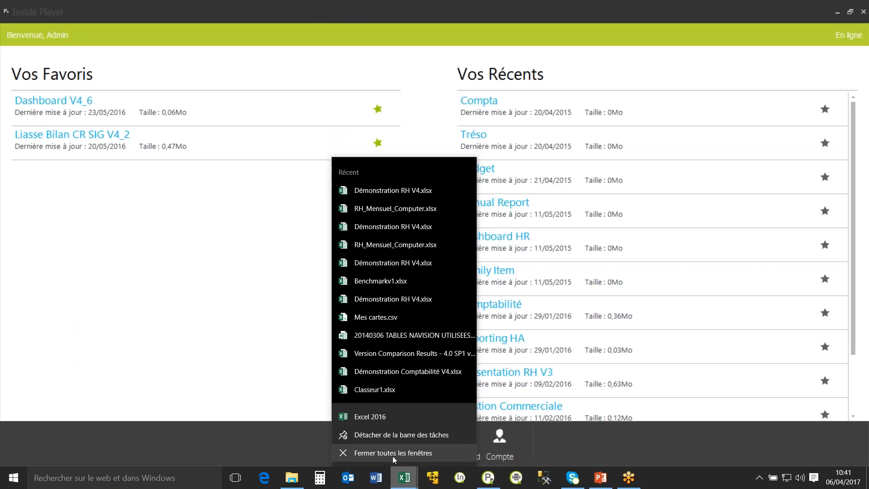
pyautogui.click(392, 453)
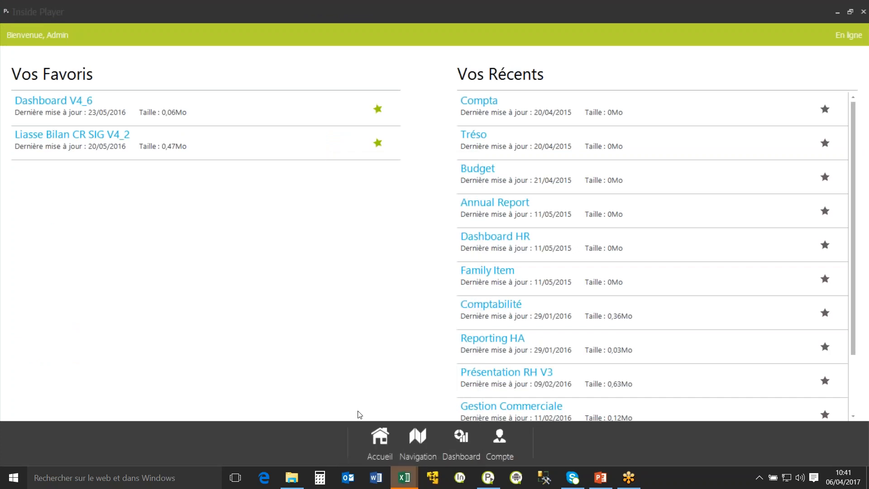
pyautogui.click(462, 398)
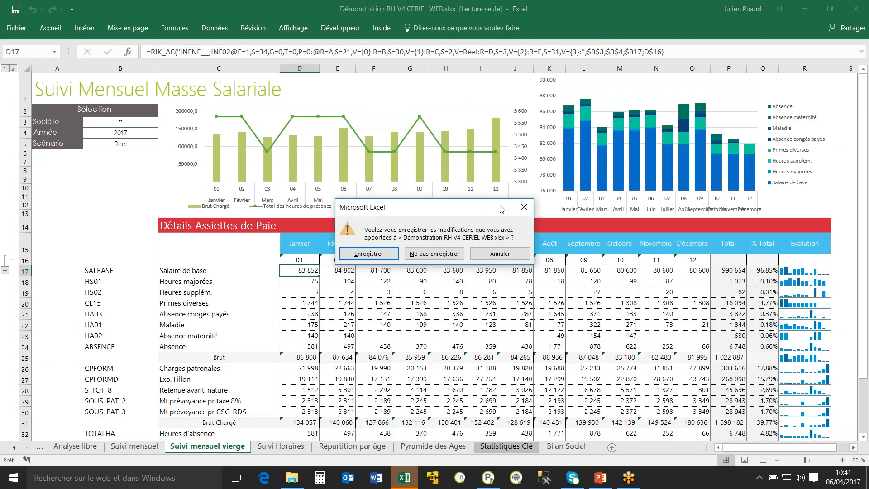
pyautogui.click(449, 253)
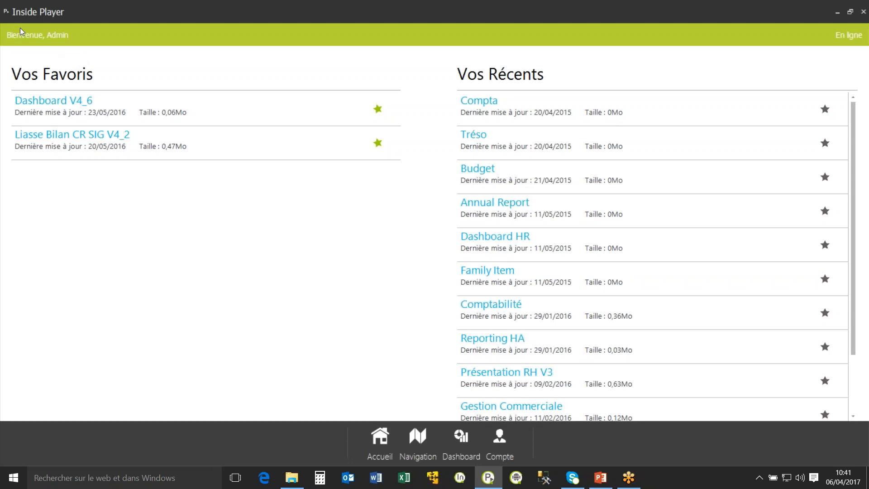
# Open Démonstration RH V4 CERIEL WEB 2.xlsx from the Reporting Base folder.
pyautogui.click(428, 447)
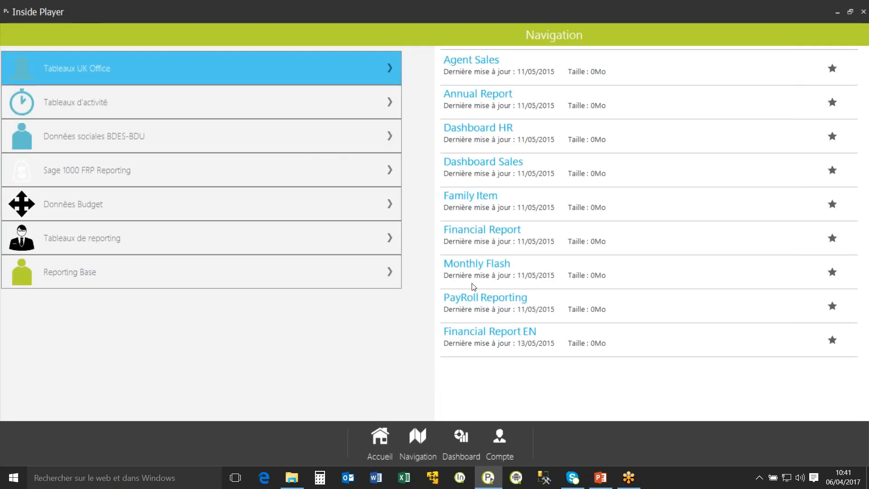
pyautogui.click(186, 271)
pyautogui.click(588, 156)
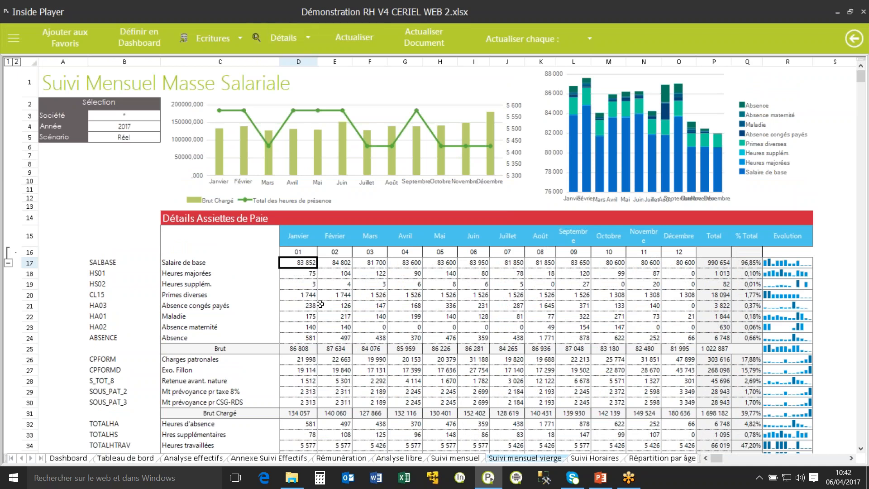
# Consult the Détail Ceriel of the March base salary, broken down by Sexe within each analytic section.
pyautogui.click(337, 264)
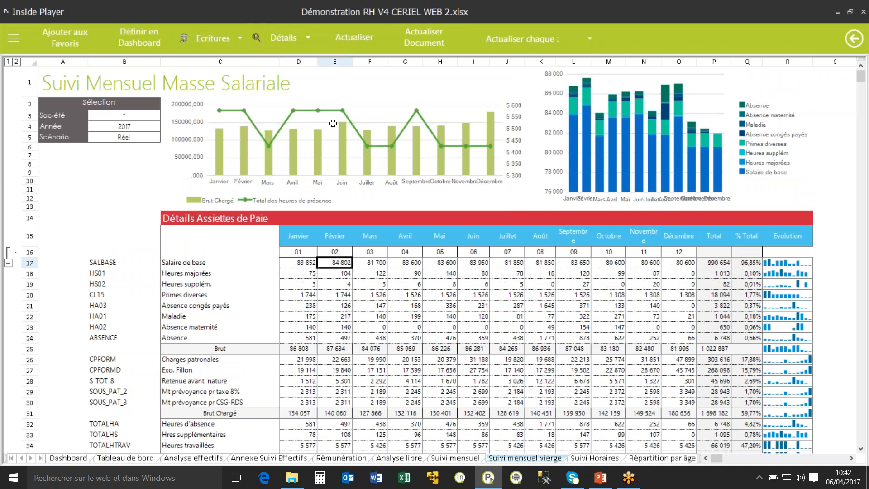
pyautogui.click(377, 262)
pyautogui.click(306, 39)
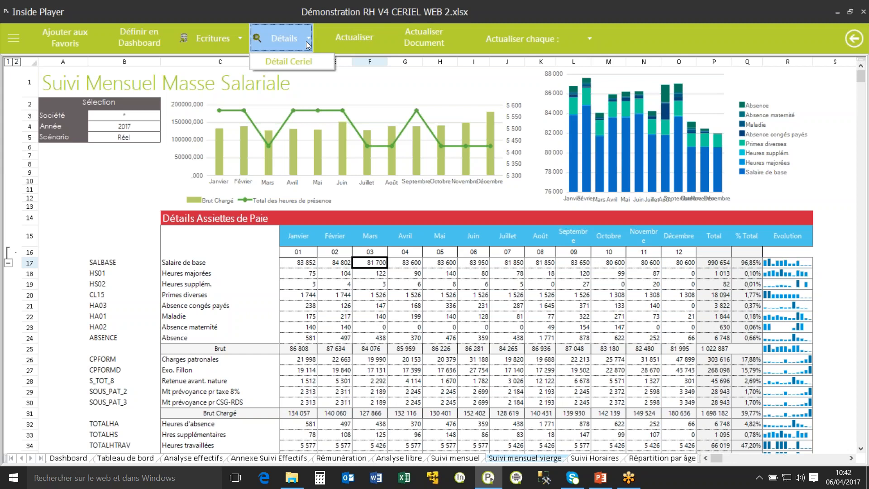
pyautogui.click(316, 61)
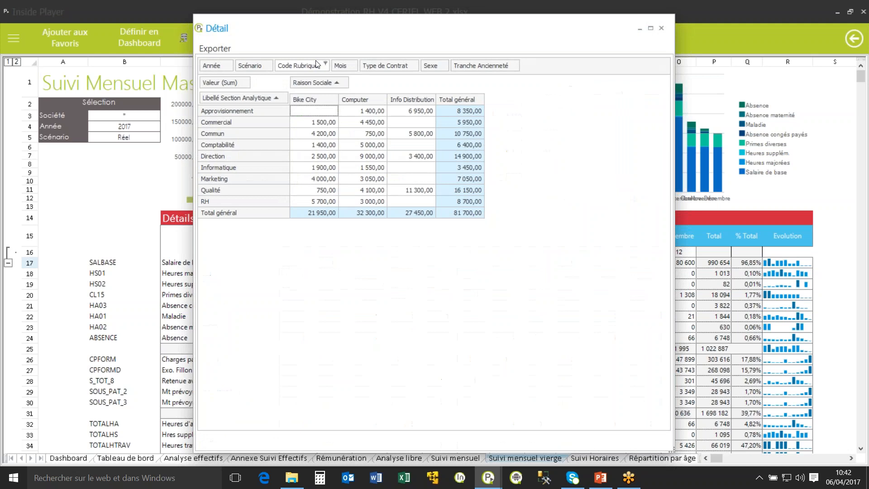
pyautogui.moveTo(425, 66); pyautogui.dragTo(288, 109)
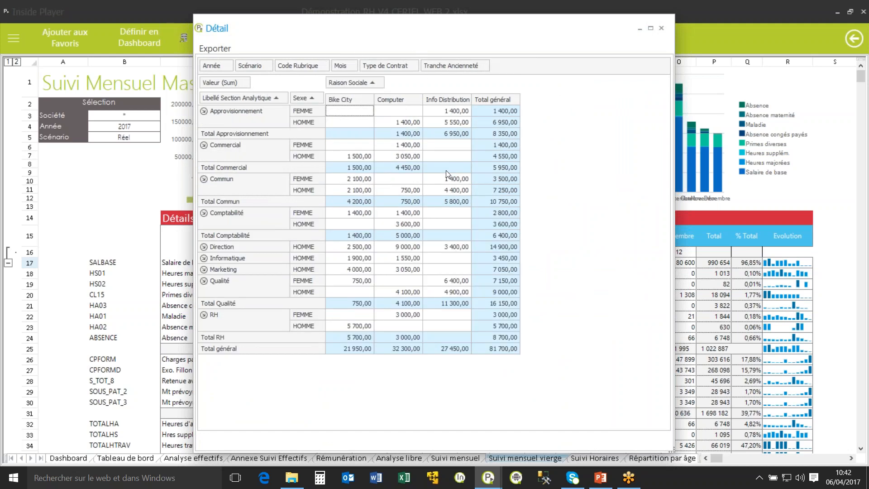
pyautogui.click(661, 28)
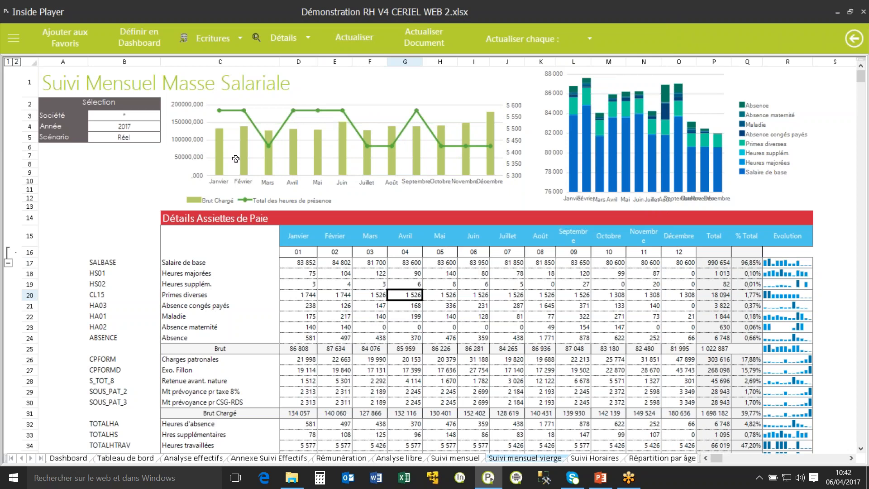
# Set the Société selection of the monthly payroll report to Computer, and display the Dashboard sheet.
pyautogui.click(131, 115)
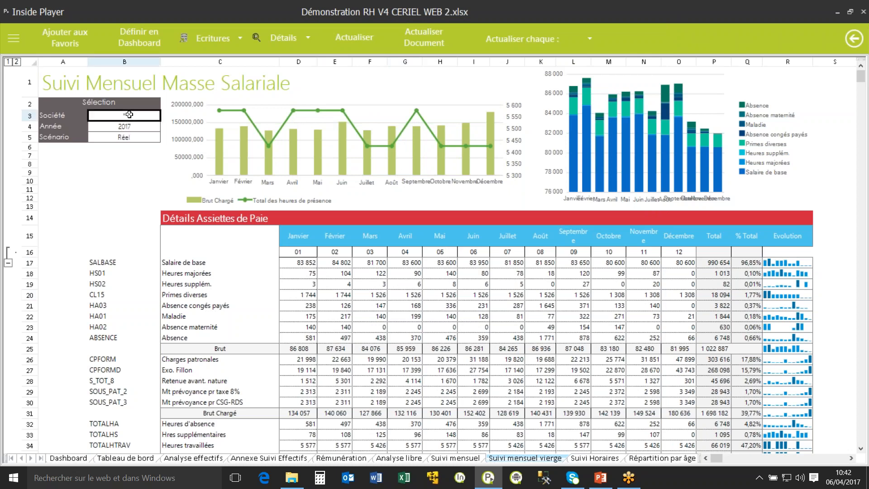
pyautogui.doubleClick(301, 194)
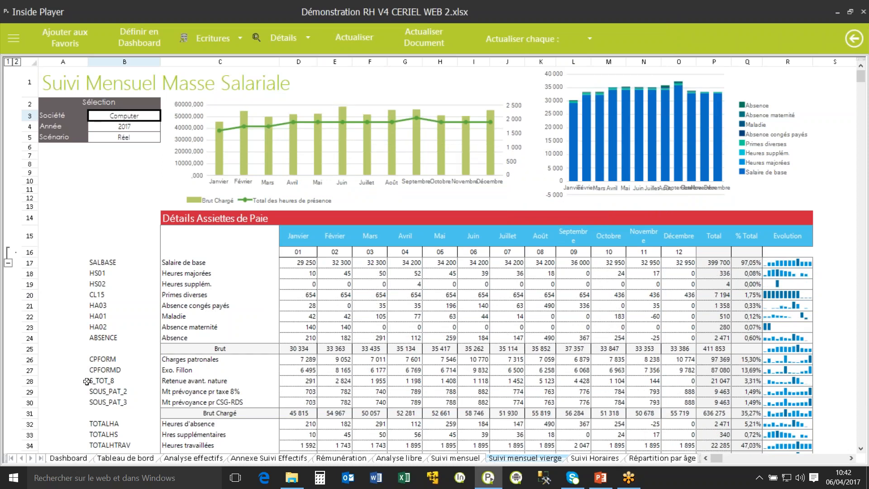
pyautogui.click(127, 458)
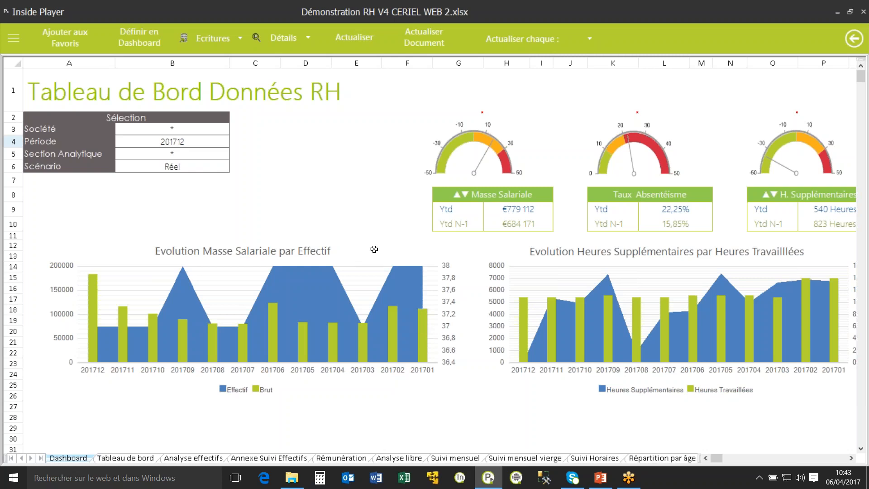
# Switch to Inside Automatiser, connect to the Local database as Admin, and open the Reporting RH action from the settings.
pyautogui.click(518, 478)
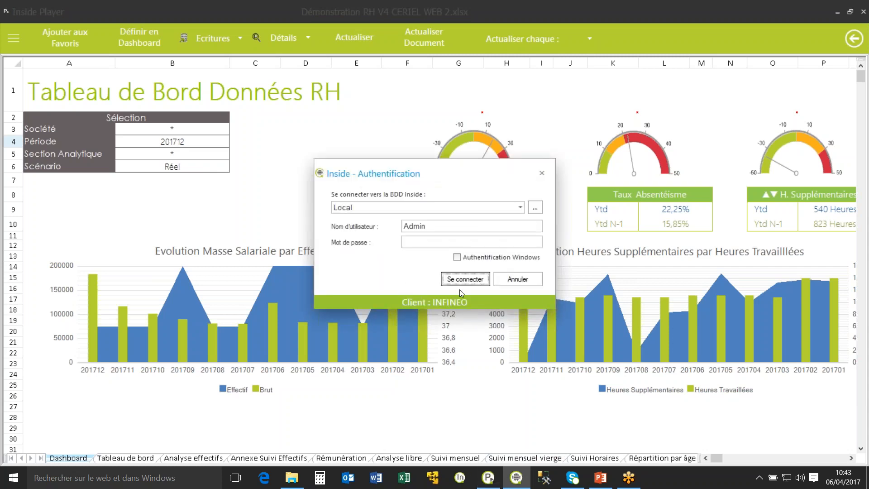
pyautogui.click(461, 284)
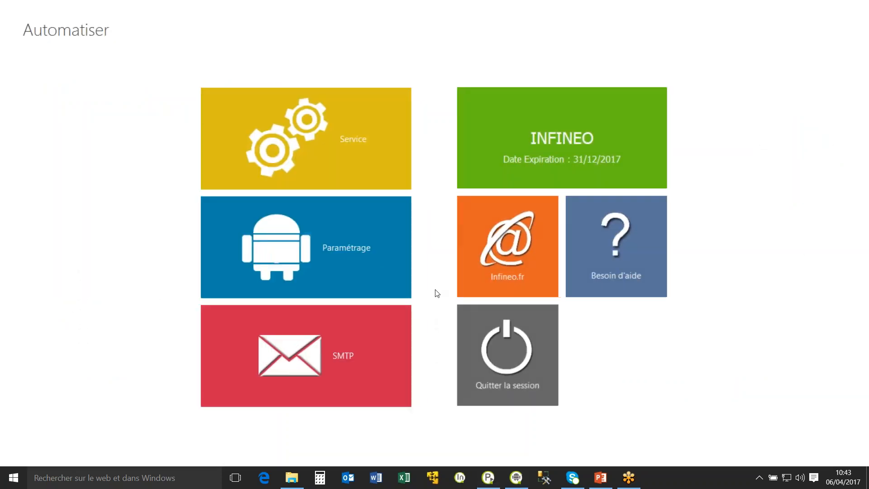
pyautogui.click(317, 262)
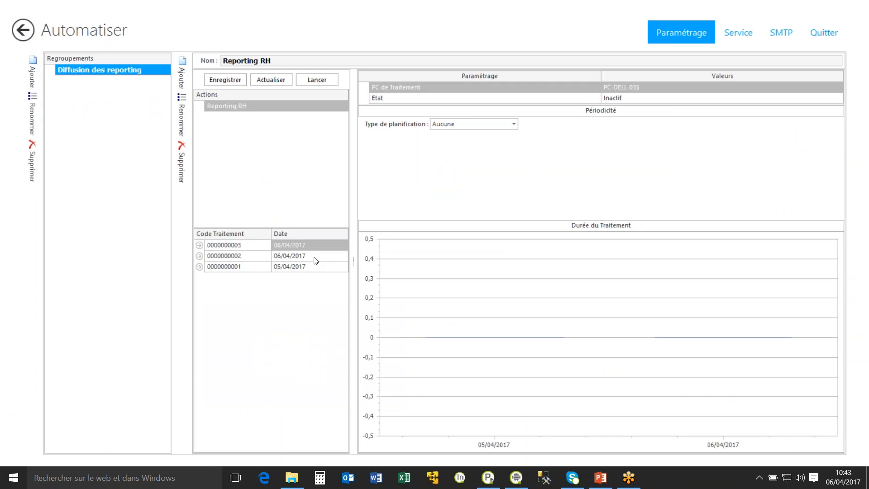
pyautogui.click(232, 107)
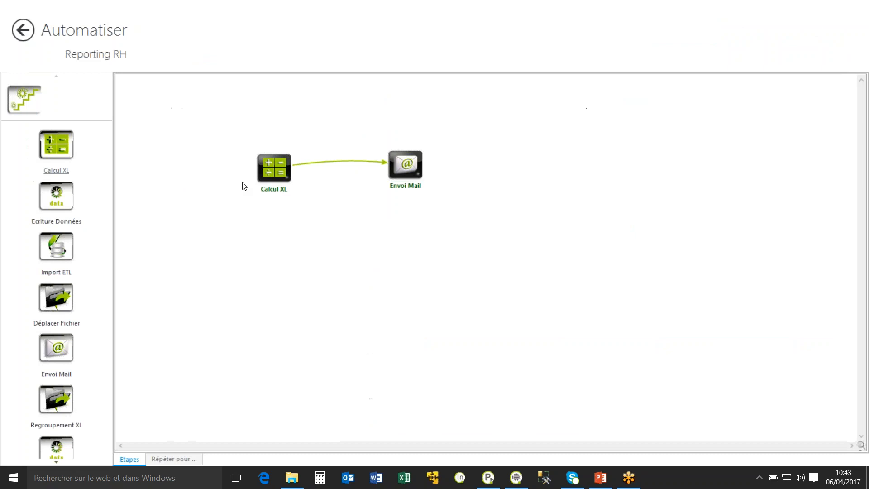
# Review the settings of the Calcul XL and Envoi Mail stages, leaving each without changes.
pyautogui.click(279, 161)
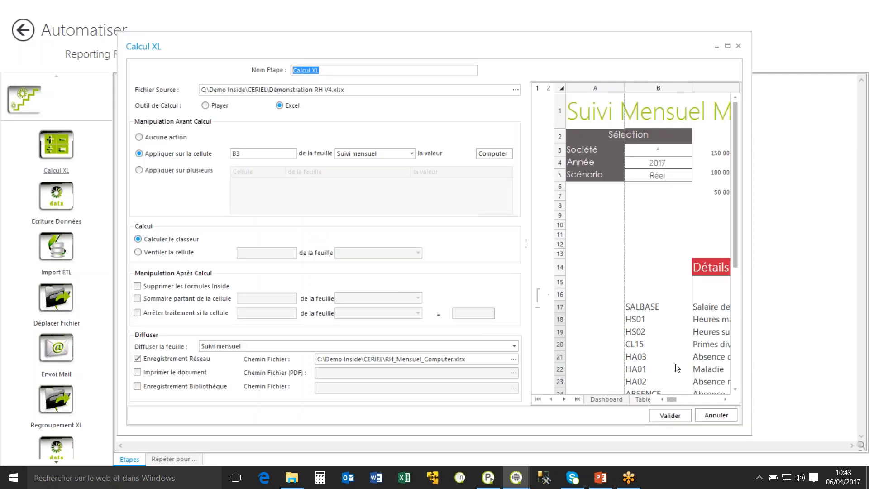
pyautogui.moveTo(674, 399)
pyautogui.mouseDown()
pyautogui.moveTo(681, 401)
pyautogui.moveTo(671, 402)
pyautogui.mouseUp()
pyautogui.click(493, 155)
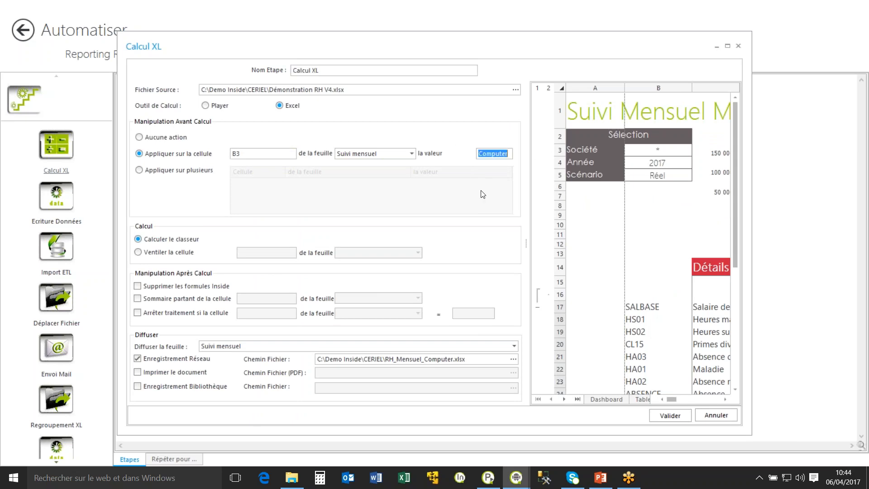
pyautogui.click(739, 46)
pyautogui.click(408, 166)
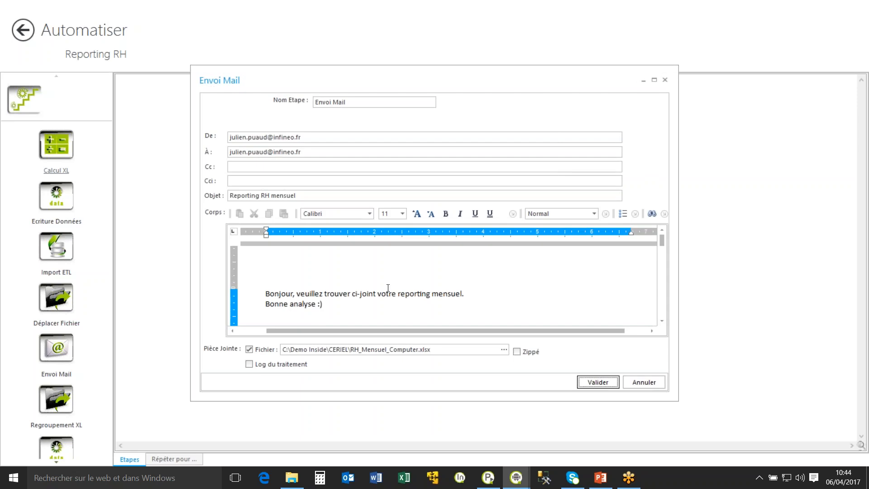
pyautogui.click(644, 383)
# Open RH_Mensuel_Computer.xlsx from the CERIEL folder in Excel, and examine its Société selection and March base salary formula.
pyautogui.click(292, 477)
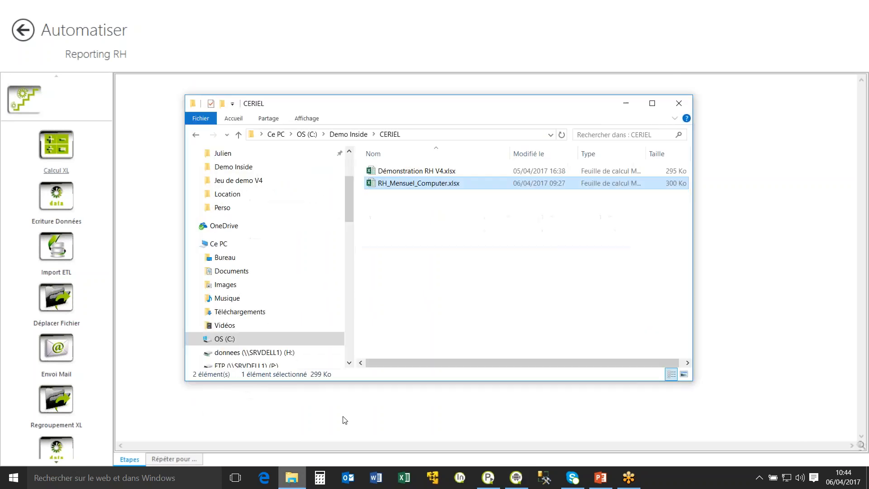
pyautogui.doubleClick(413, 187)
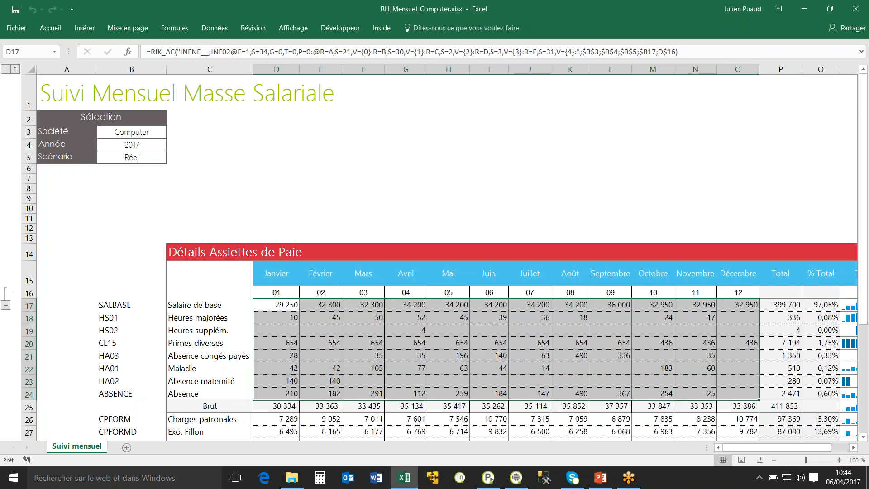
pyautogui.click(155, 134)
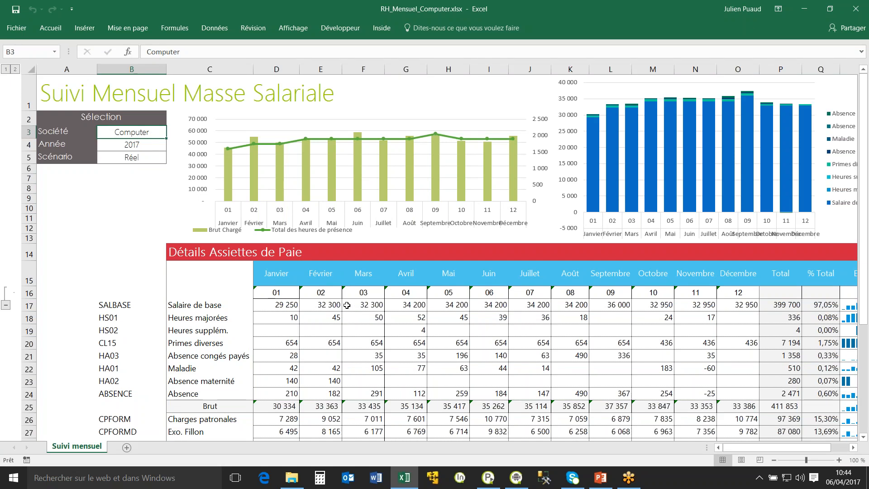
pyautogui.click(362, 308)
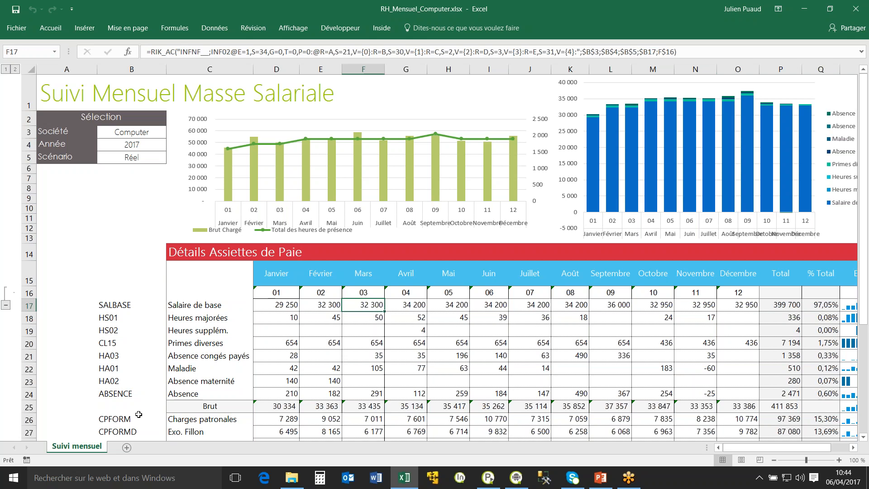
# Open the pinned workbook Démonstration RH V4.xlsx from the local Jeu de demo V4 folder.
pyautogui.click(408, 483)
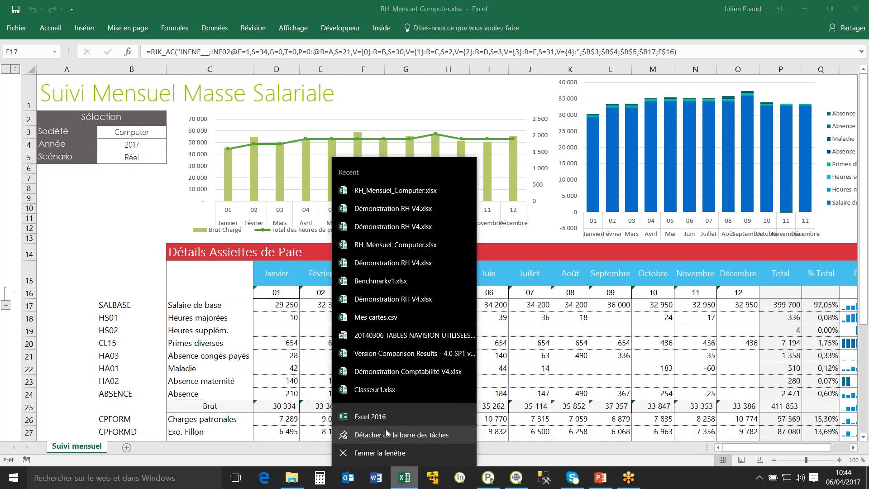
pyautogui.click(20, 31)
pyautogui.click(20, 31)
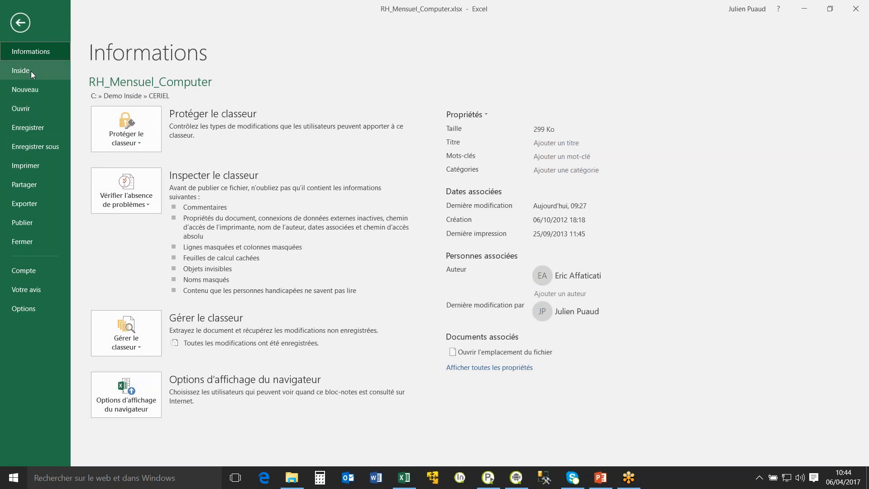
pyautogui.click(58, 112)
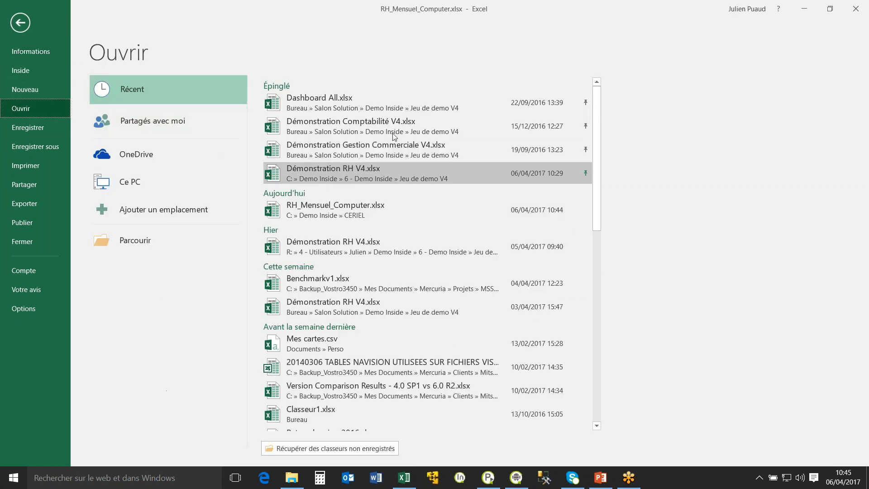
pyautogui.click(355, 170)
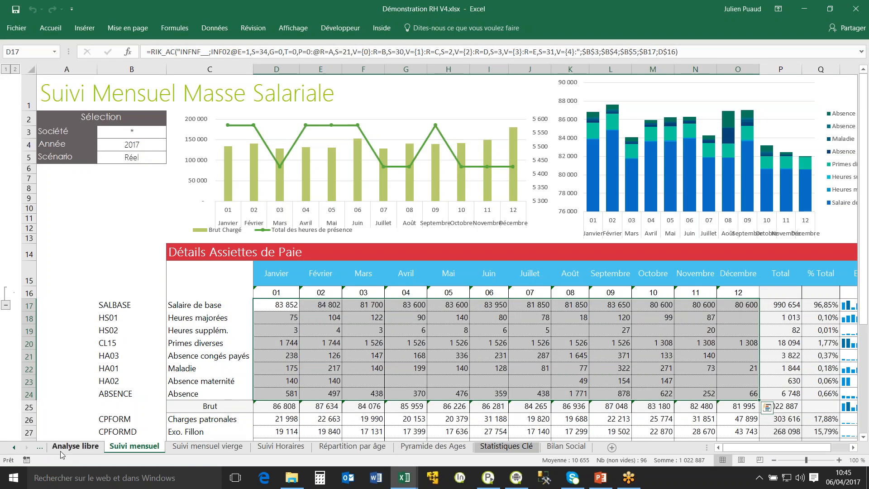
# Display the Dashboard sheet and select the gauge above the Masse Salariale figures.
pyautogui.click(16, 447)
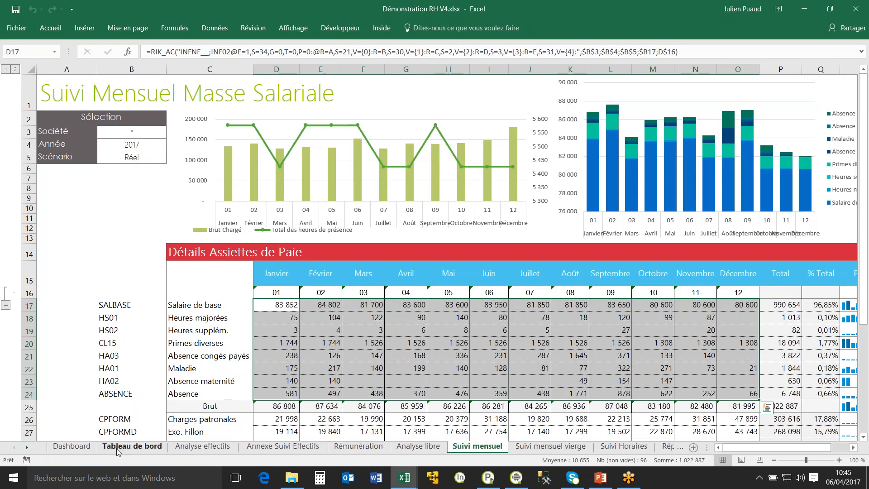
pyautogui.click(77, 448)
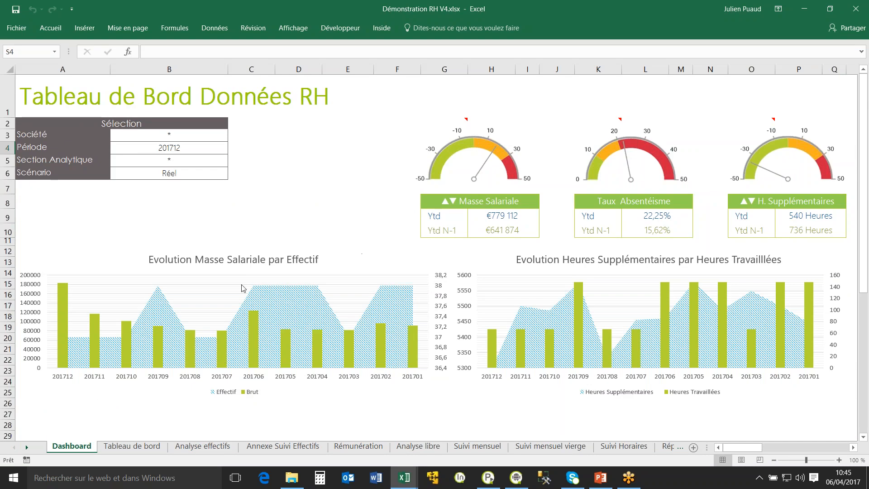
pyautogui.click(518, 194)
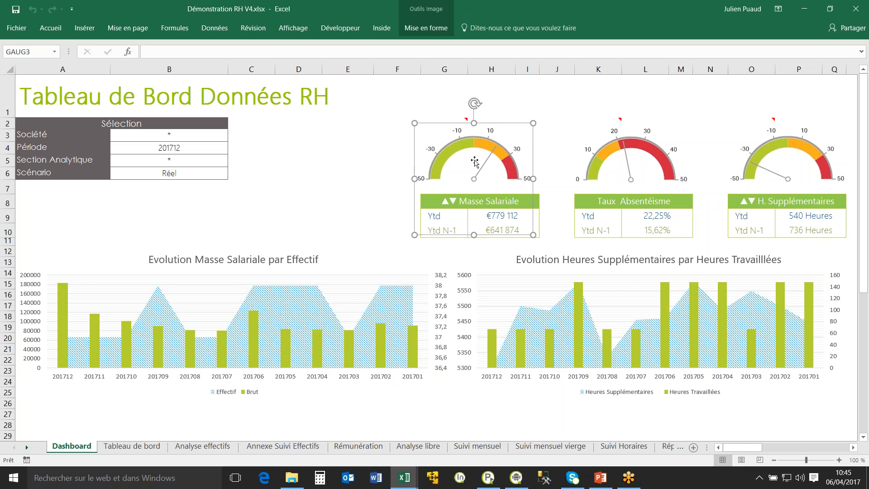
# Examine the Tableau de bord, Analyse effectifs, Annexe Suivi Effectifs and Rémunération sheets of the RH workbook.
pyautogui.click(132, 446)
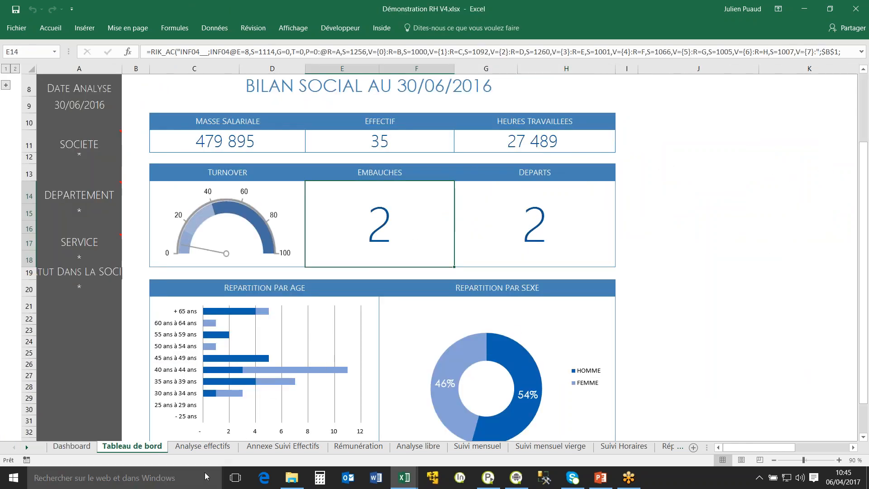
pyautogui.click(221, 450)
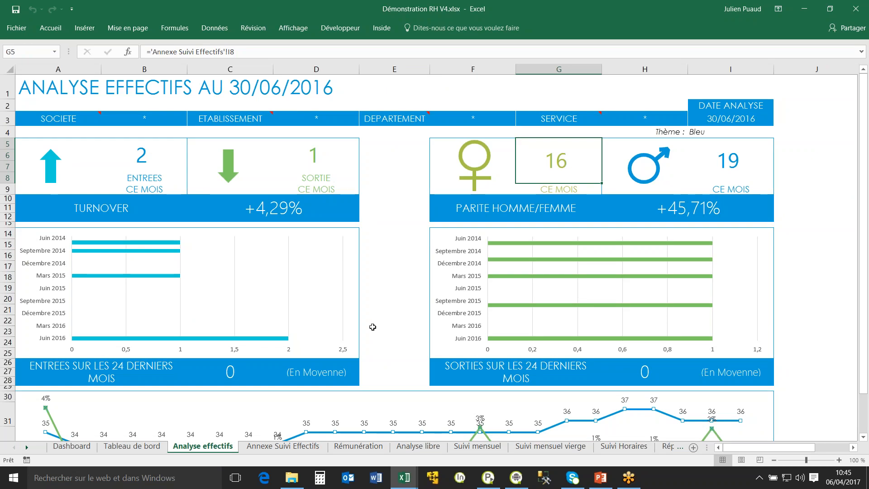
pyautogui.keyDown('ctrl'); pyautogui.scroll(-1, 372, 327); pyautogui.keyUp('ctrl')
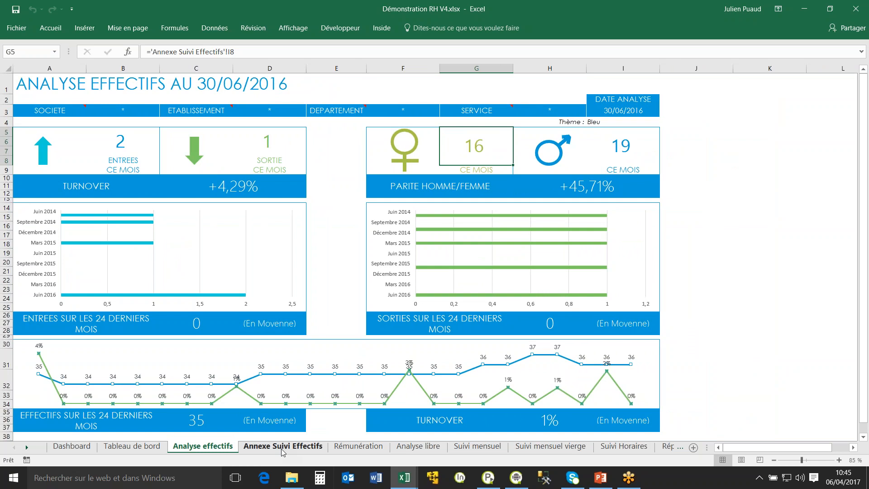
pyautogui.click(281, 449)
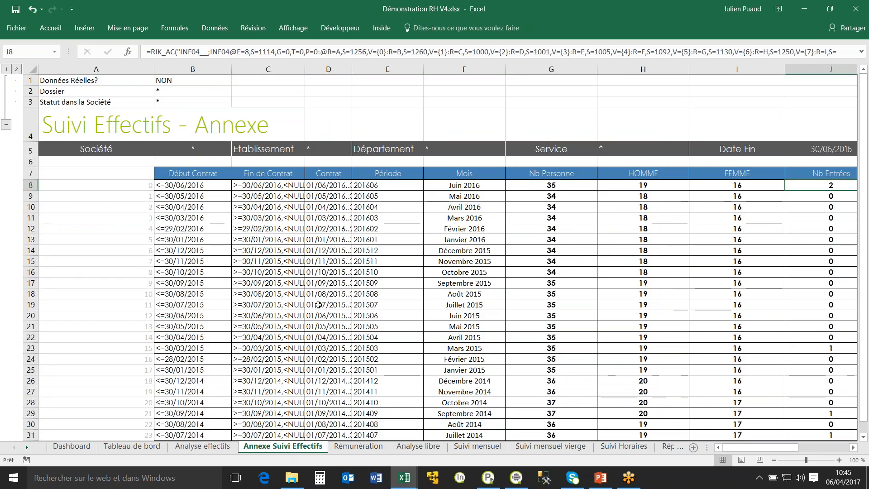
pyautogui.click(350, 448)
pyautogui.moveTo(380, 309)
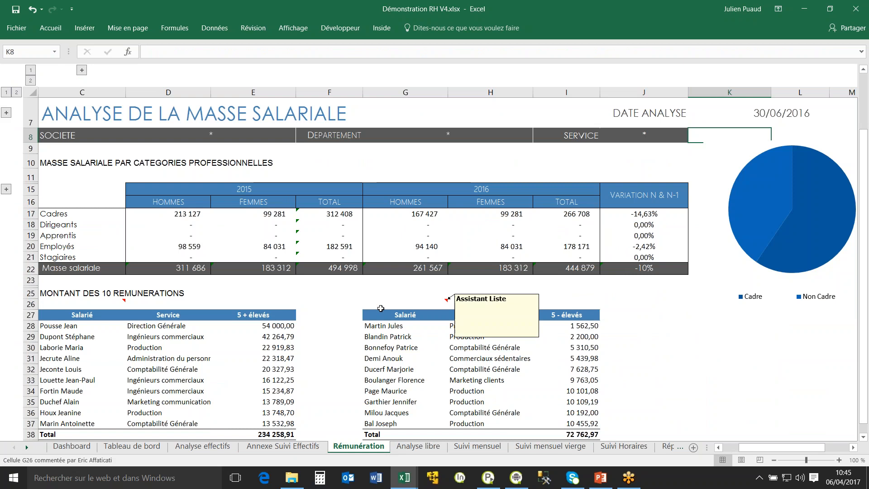
# Go through the Analyse libre, Suivi mensuel, Suivi mensuel vierge, Suivi Horaires and Répartition par âge sheets.
pyautogui.click(425, 448)
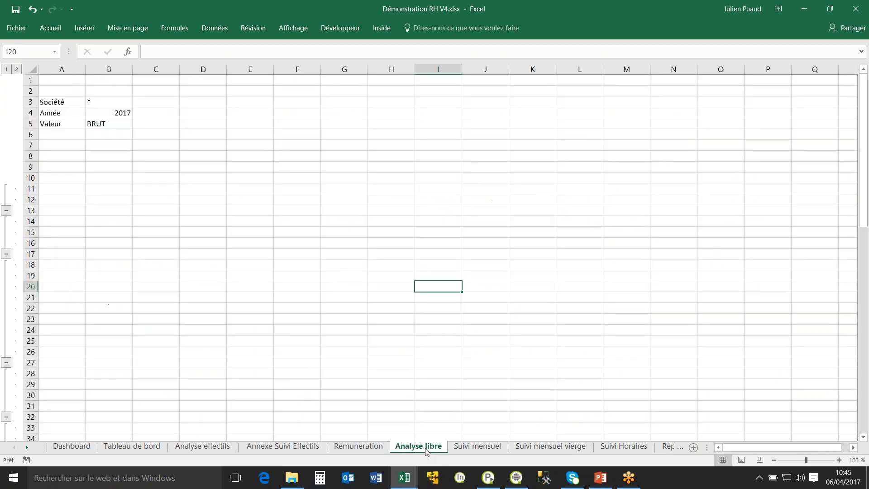
pyautogui.click(475, 447)
pyautogui.click(550, 447)
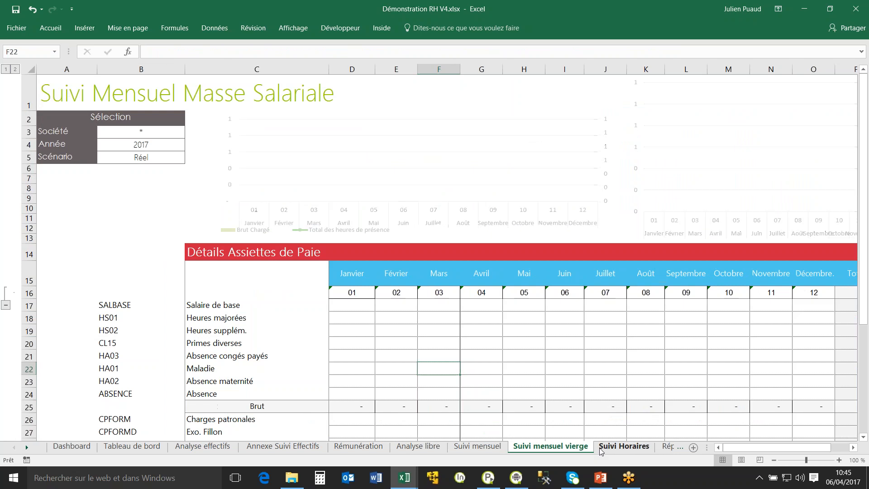
pyautogui.click(623, 447)
pyautogui.click(665, 450)
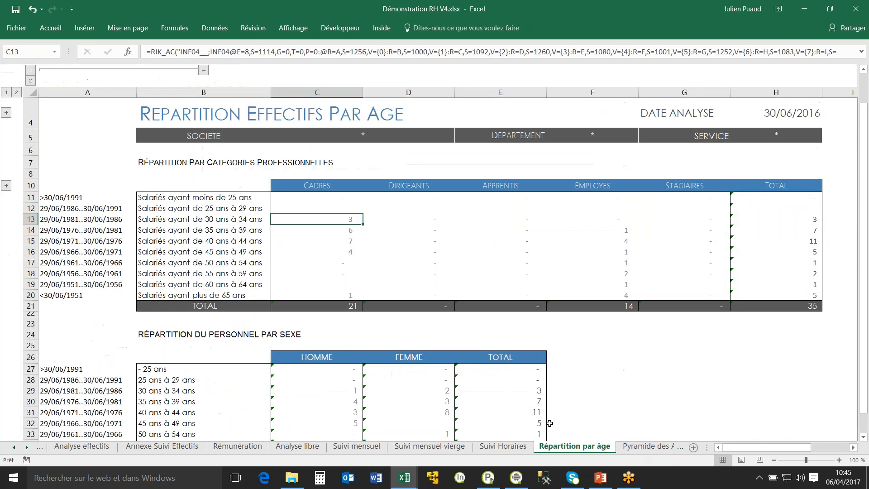
# Examine the Pyramide des Ages, Statistiques Clé and Bilan Social sheets and their charts.
pyautogui.click(637, 449)
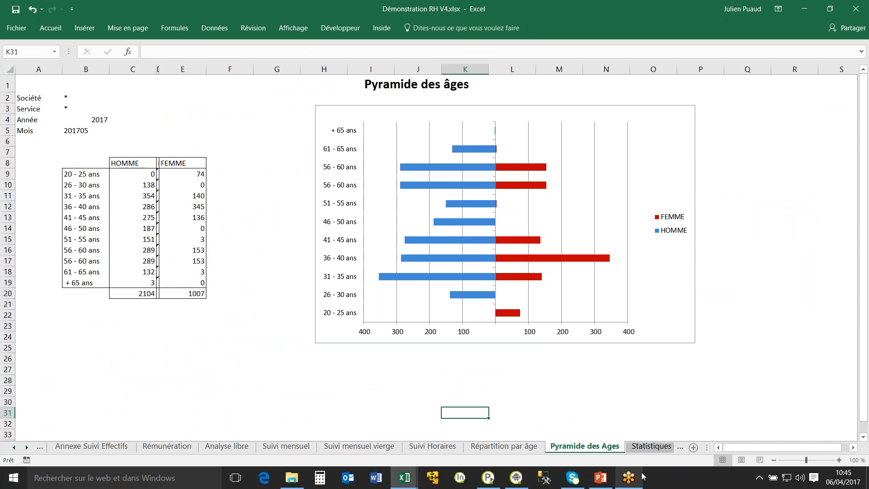
pyautogui.click(647, 448)
pyautogui.click(647, 448)
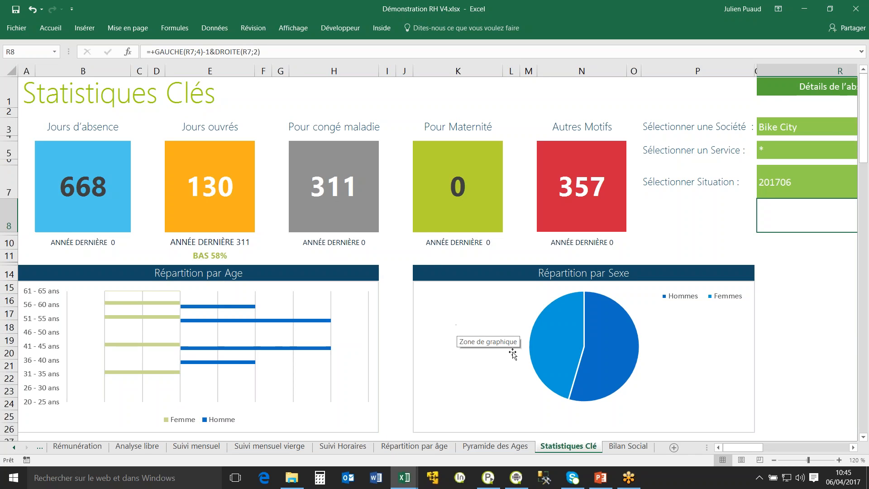
pyautogui.click(628, 446)
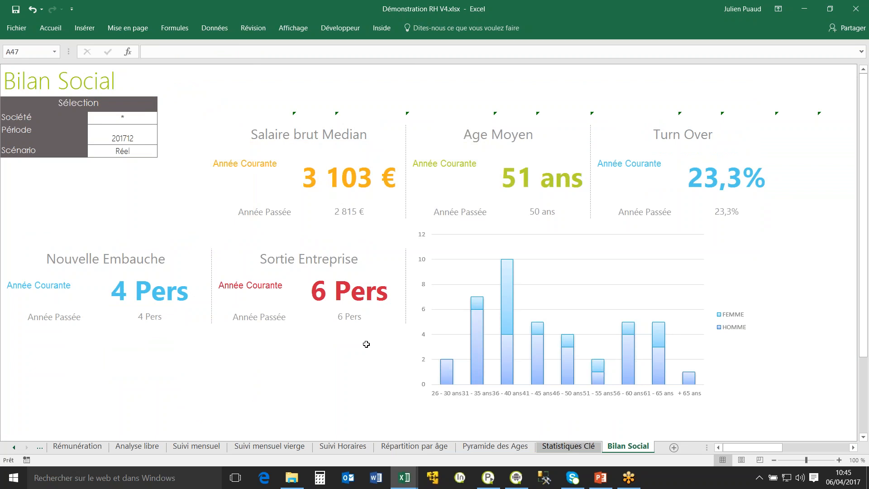
# Open the pinned workbook Démonstration Comptabilité V4.xlsx from the Jeu de demo V4 folder.
pyautogui.click(17, 28)
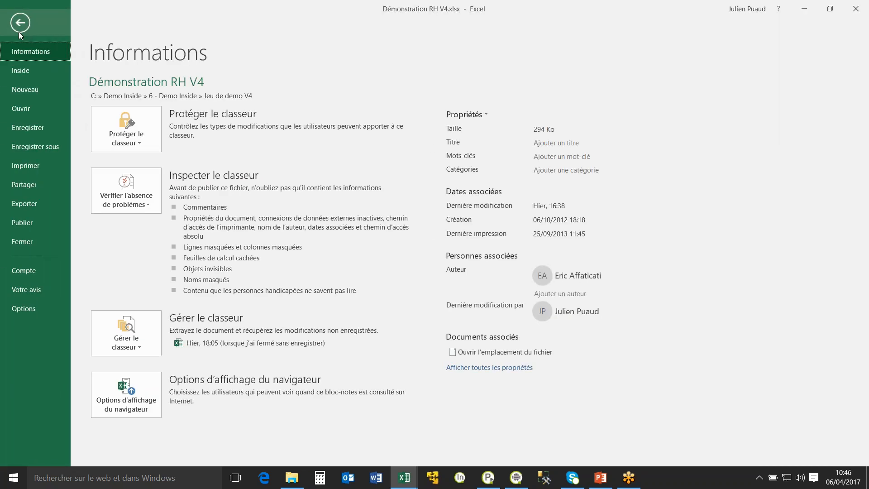
pyautogui.click(32, 70)
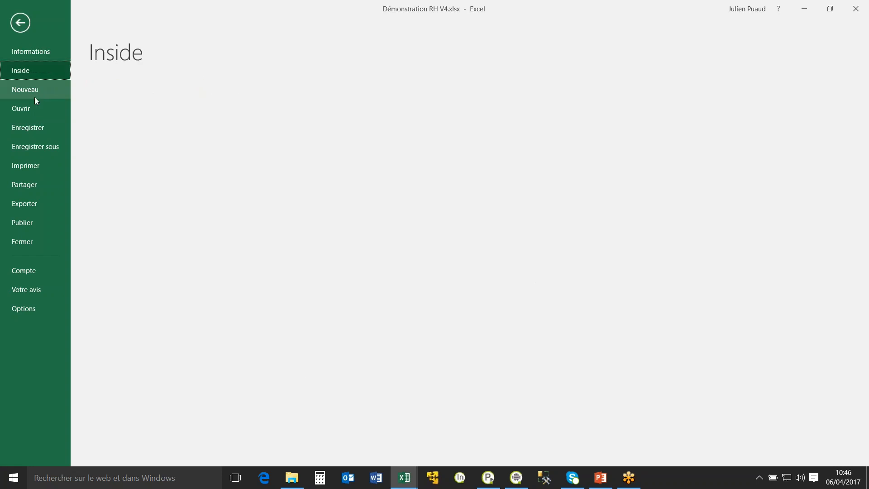
pyautogui.click(64, 114)
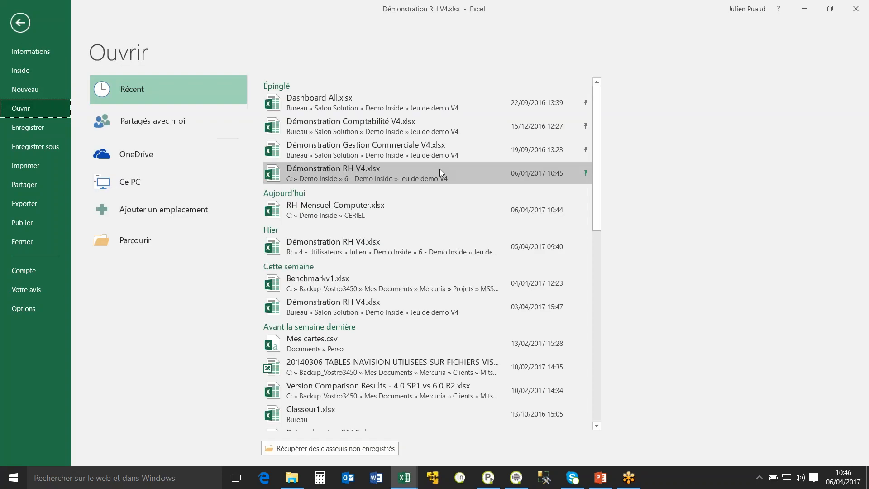
pyautogui.click(374, 130)
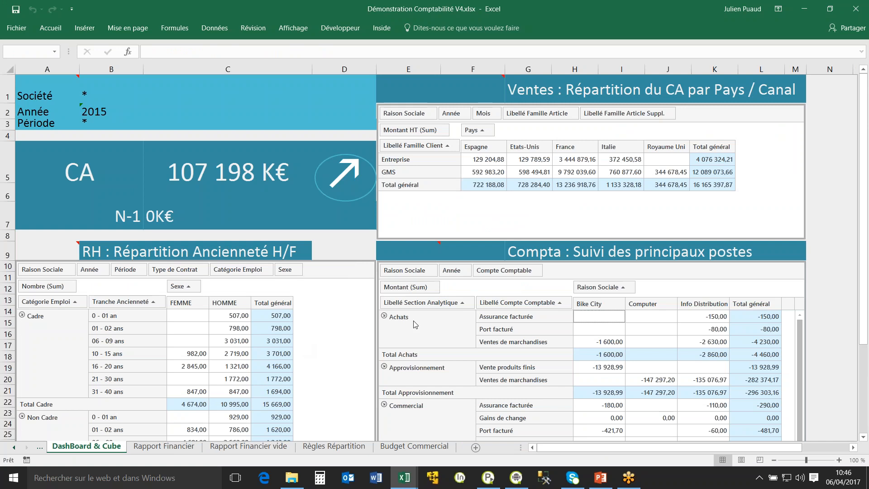
# Examine the DashBoard & Cube tables, both Rapport Financier sheets, the Règles Répartition coefficients and the Budget Commercial sheet.
pyautogui.scroll(-3, 249, 360)
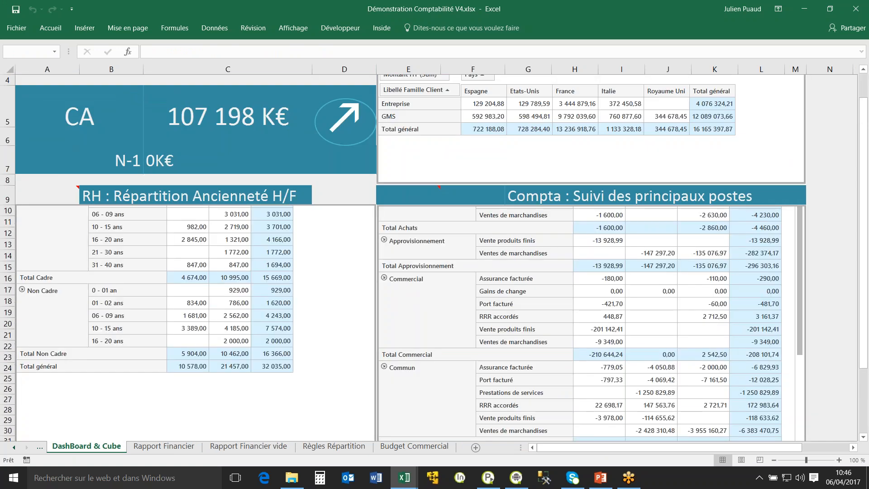
pyautogui.click(165, 447)
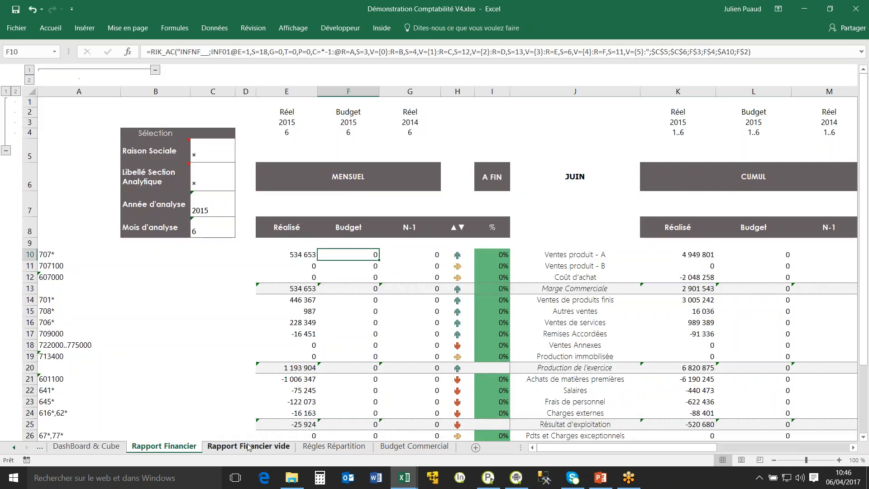
pyautogui.click(248, 447)
pyautogui.click(325, 449)
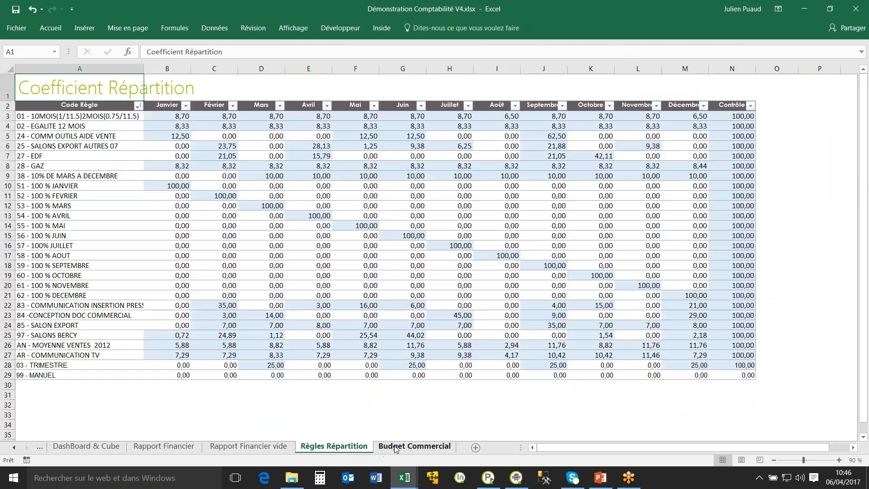
pyautogui.click(395, 446)
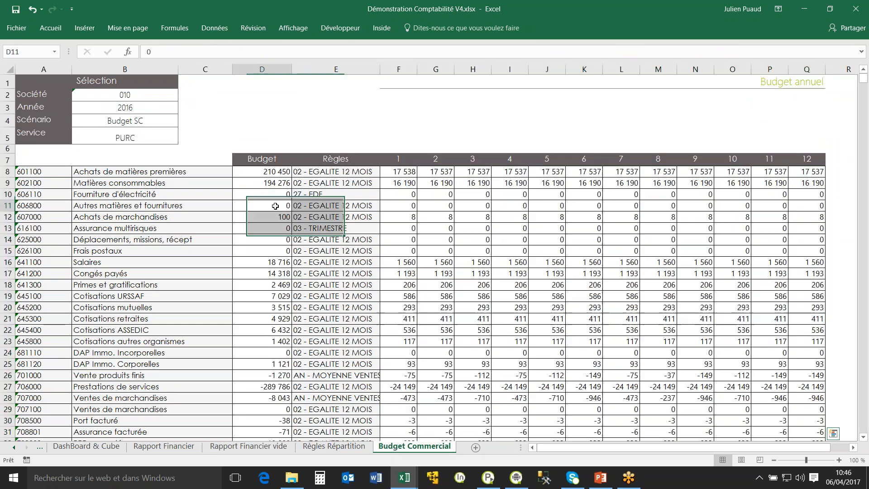
# Review the Balance Générale, Balance Budgétaire and Analyse par compte sheets, ending on the Accueil sheet.
pyautogui.click(15, 450)
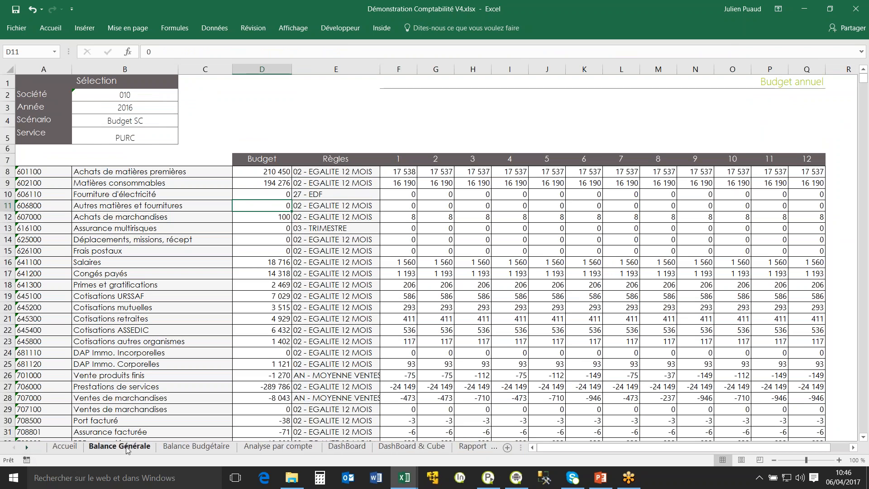
pyautogui.click(127, 450)
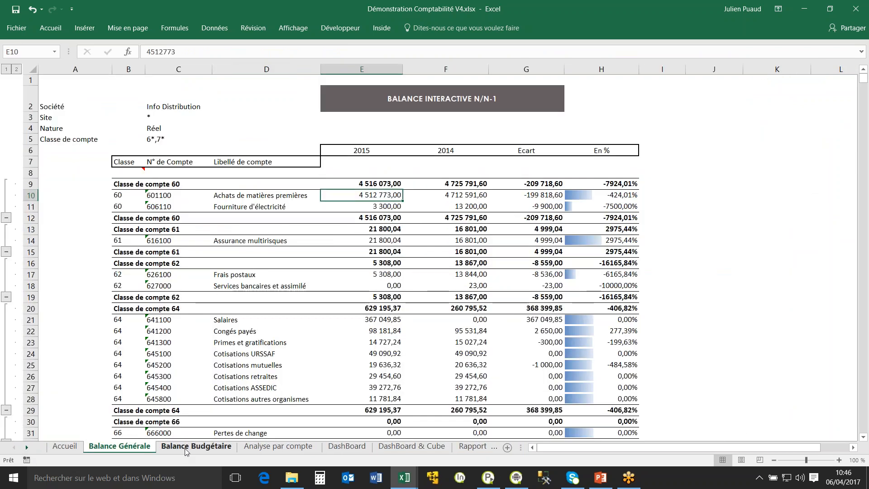
pyautogui.click(208, 448)
pyautogui.click(278, 447)
pyautogui.click(65, 447)
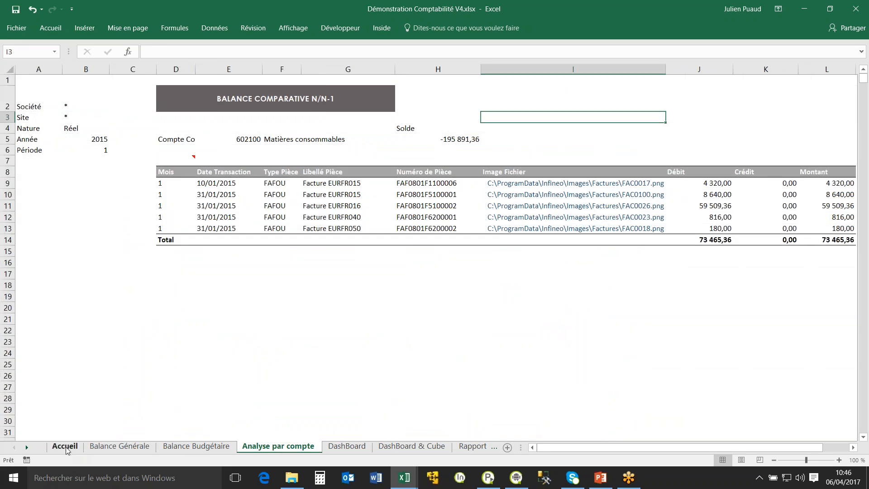
# Open the pinned workbook Démonstration Gestion Commerciale V4.xlsx from the Jeu de demo V4 folder.
pyautogui.click(15, 28)
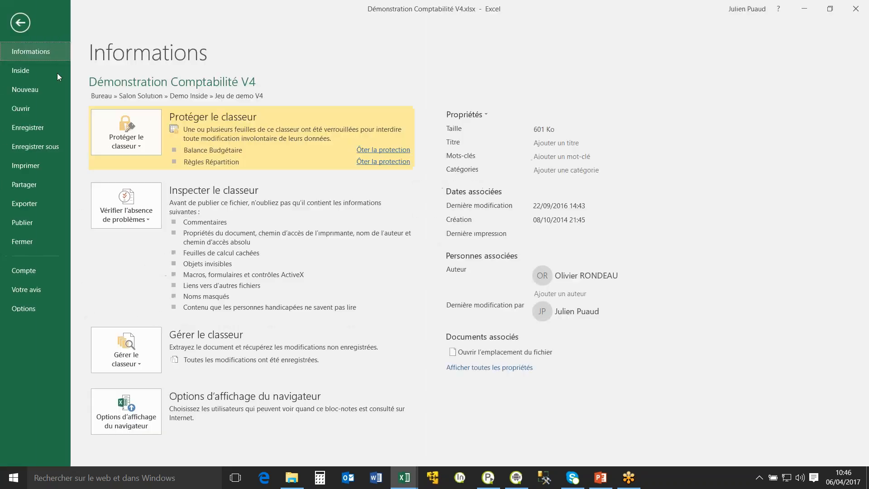
pyautogui.click(31, 108)
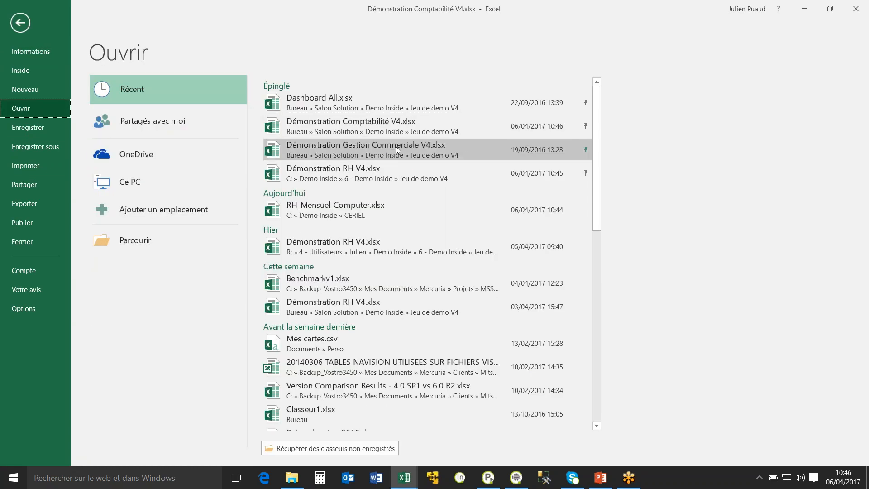
pyautogui.click(395, 146)
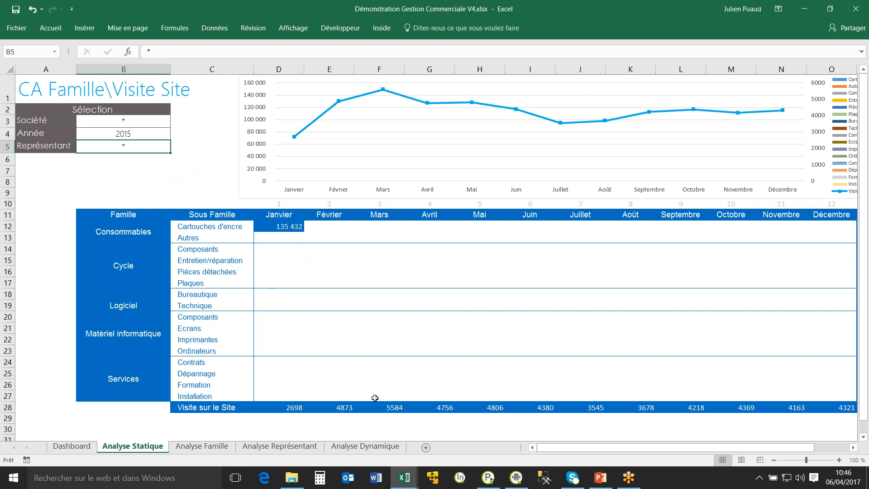
# Examine the Dashboard, Analyse Famille and Analyse Représentant sheets, and select the chart of yearly margin per representative.
pyautogui.click(63, 446)
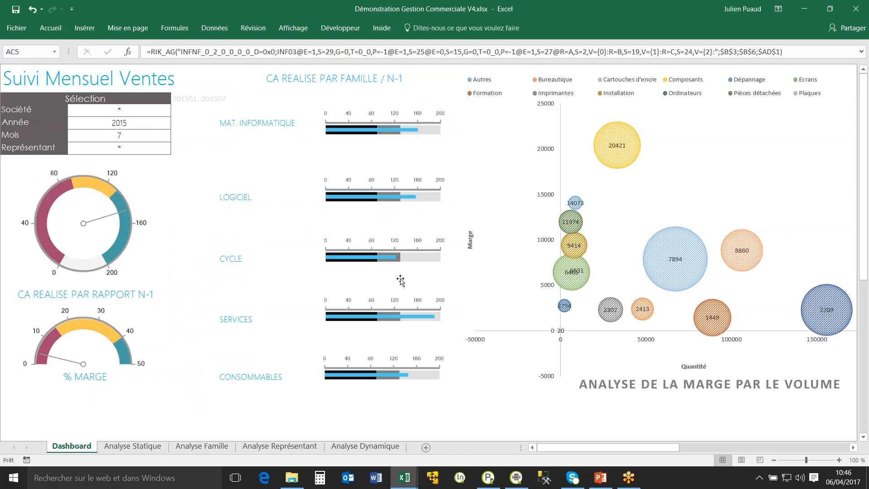
pyautogui.click(222, 451)
pyautogui.click(270, 448)
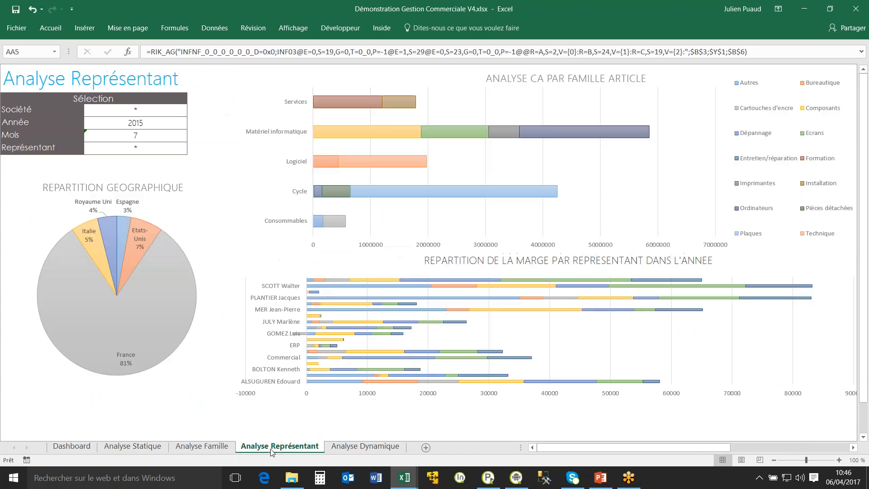
pyautogui.moveTo(352, 189)
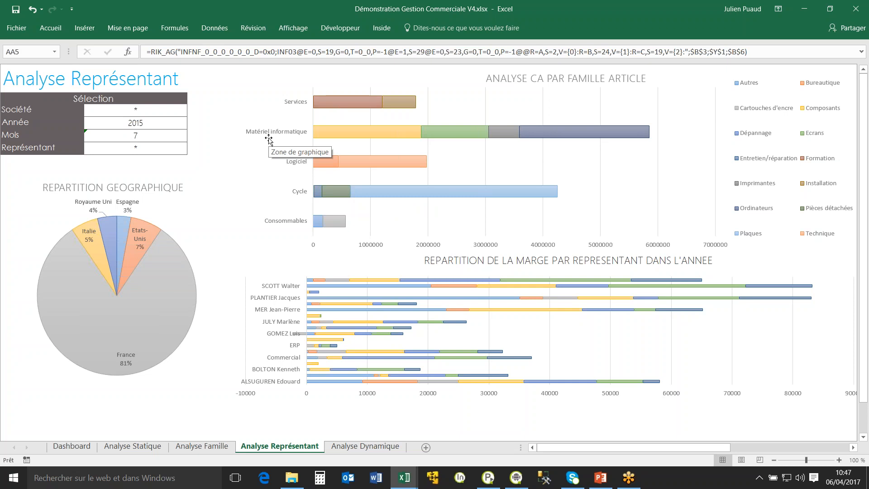
pyautogui.click(808, 348)
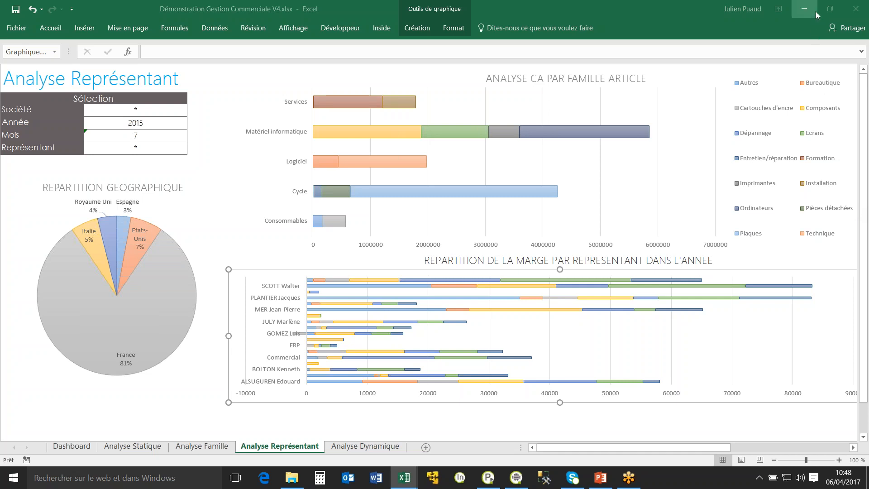
# Minimize the Gestion Commerciale and Comptabilité workbooks to return to the Bilan Social sheet of the RH workbook.
pyautogui.click(803, 16)
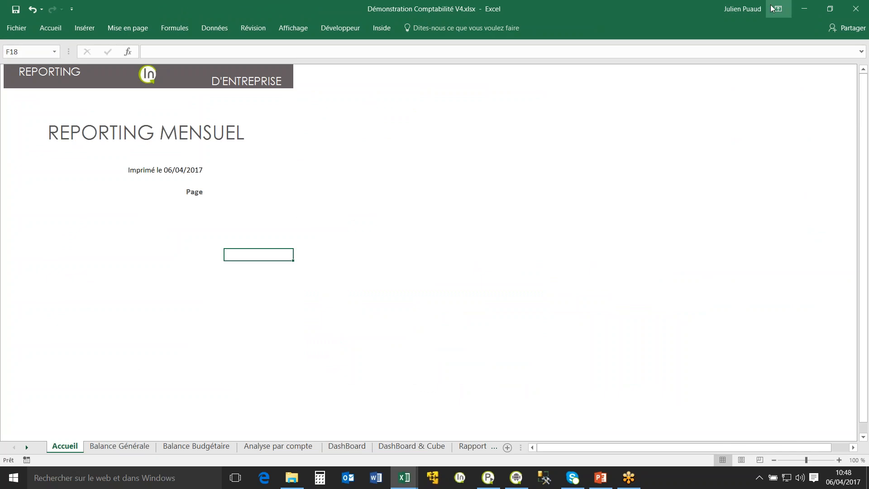
pyautogui.click(797, 13)
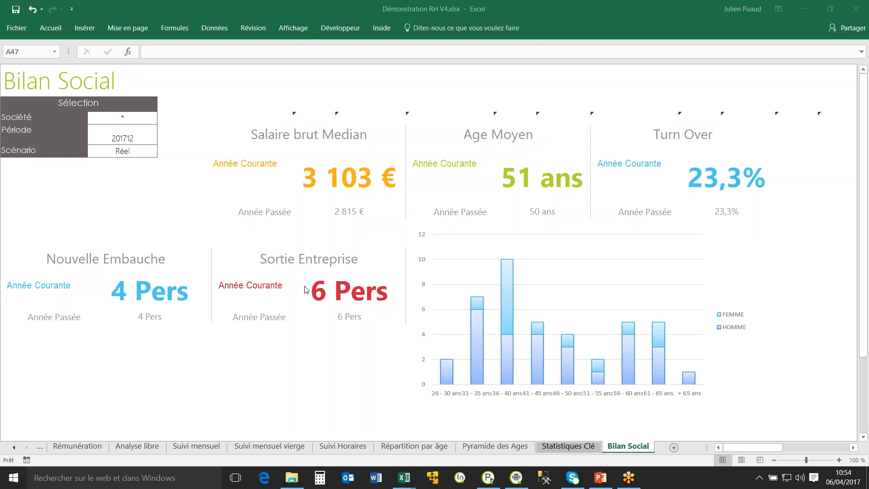
pyautogui.moveTo(289, 481)
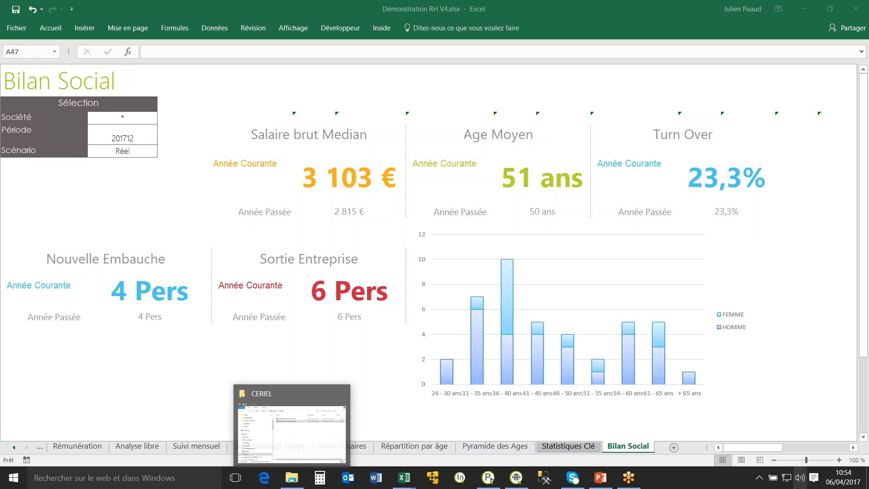